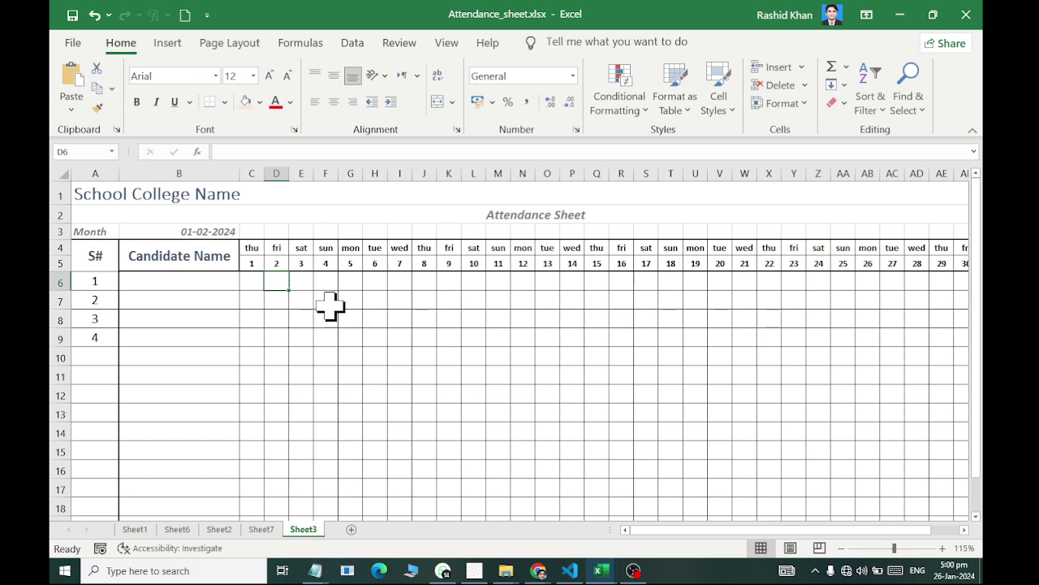
Enter the four candidates' names in cells B6 to B9, then return to C6 for day 1.
{"action": "left_click", "coordinate": [225, 290]}
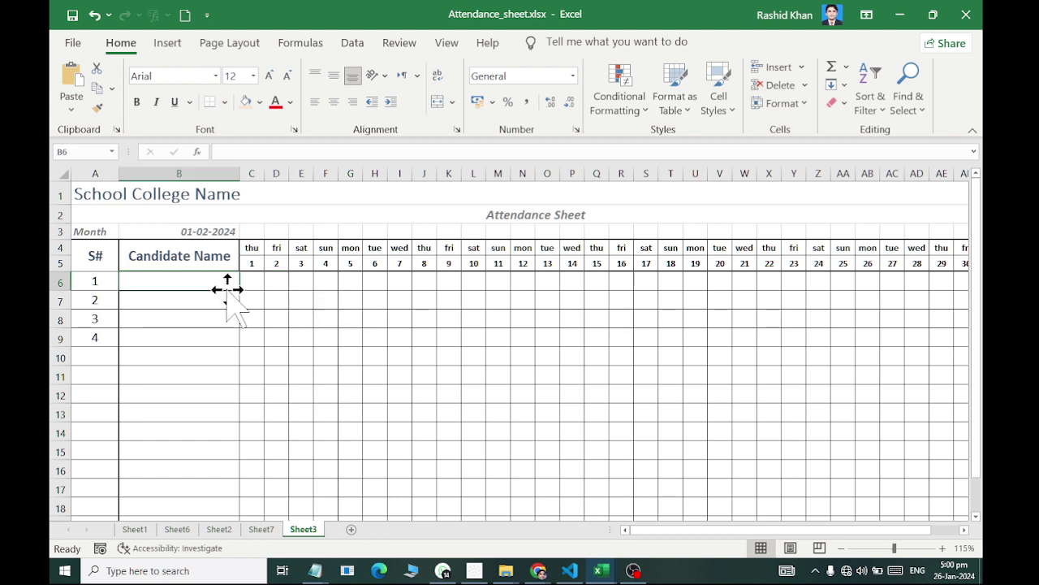
{"action": "type", "text": "Imran"}
{"action": "key", "text": "Return"}
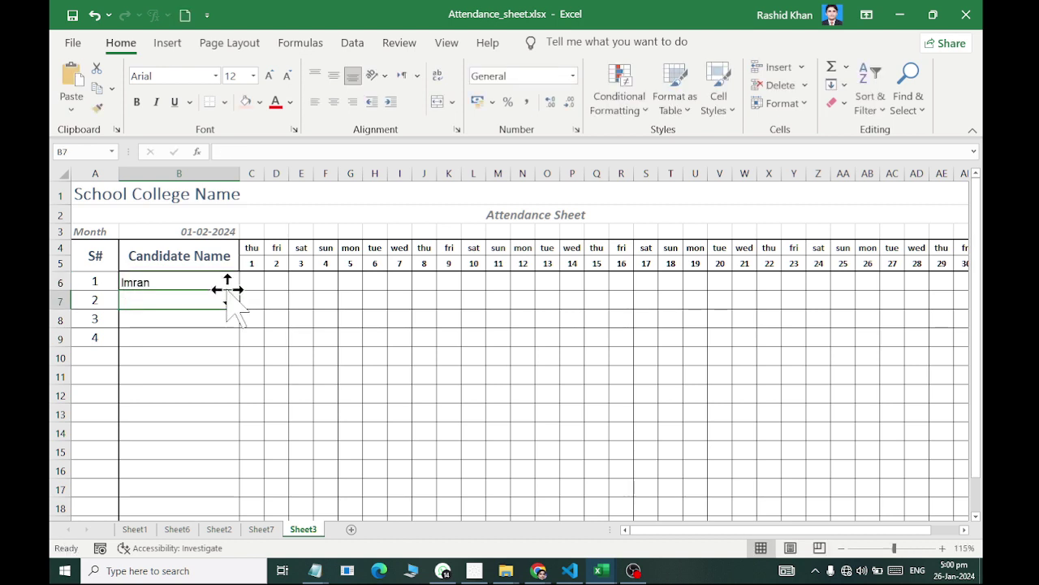
{"action": "type", "text": "Adeel"}
{"action": "key", "text": "Return"}
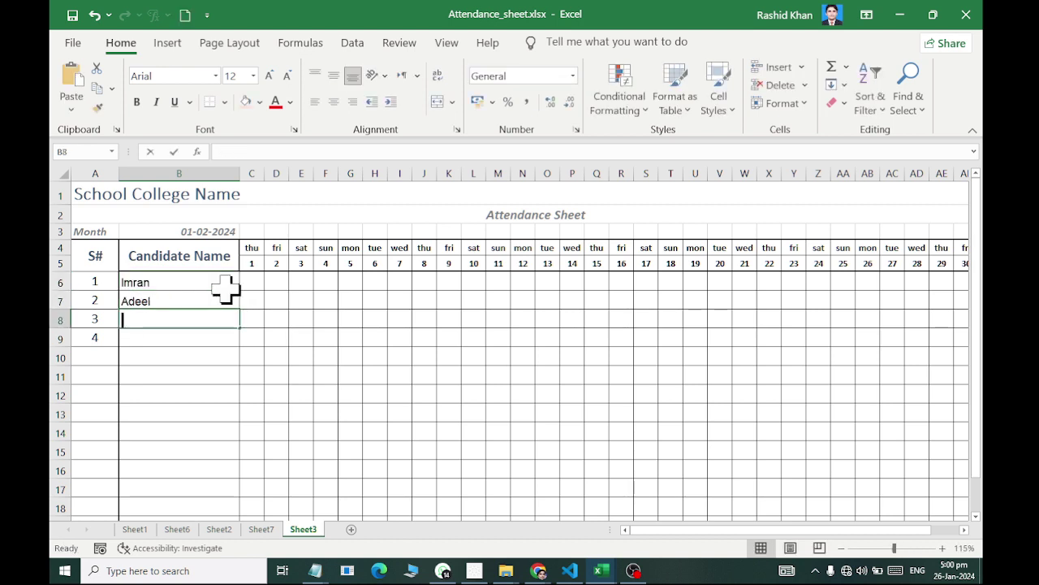
{"action": "type", "text": "Aman"}
{"action": "key", "text": "ctrl+Return"}
{"action": "key", "text": "Return"}
{"action": "type", "text": "B"}
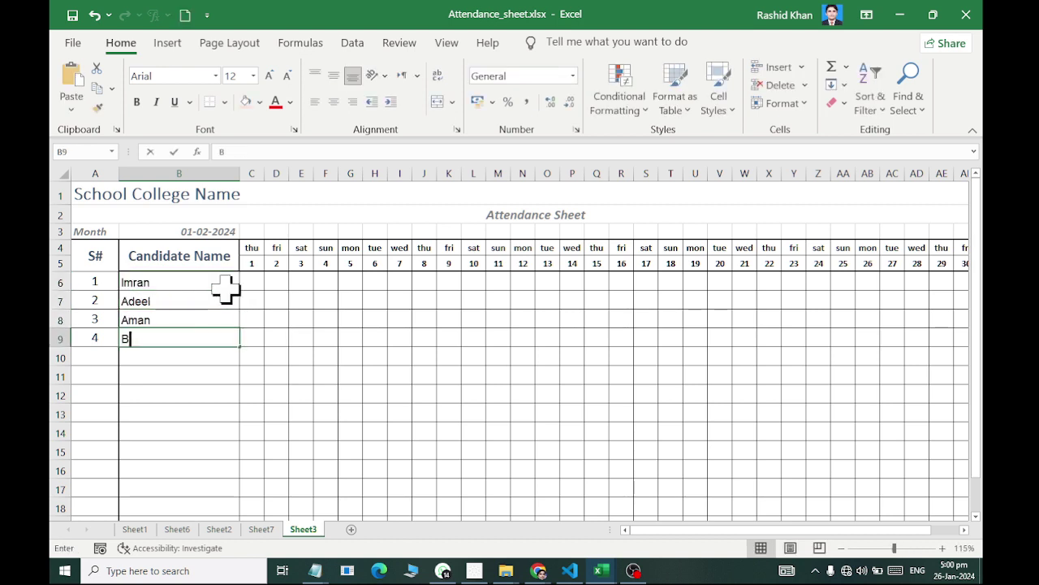
{"action": "type", "text": "ilawal"}
{"action": "key", "text": "Return"}
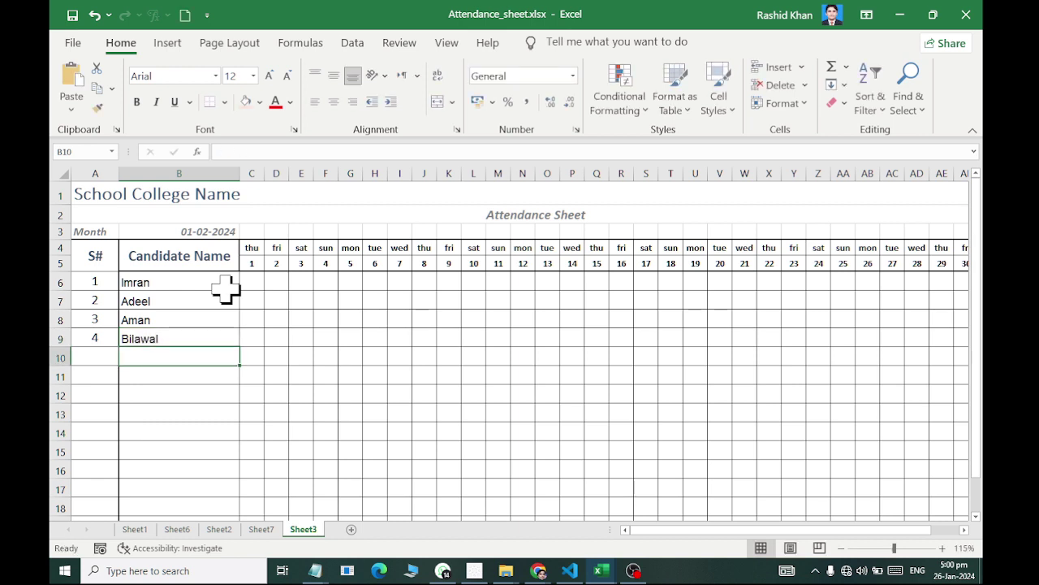
{"action": "key", "text": "Up"}
{"action": "key", "text": "Up"}
{"action": "key", "text": "Right"}
{"action": "key", "text": "Up"}
{"action": "key", "text": "Up"}
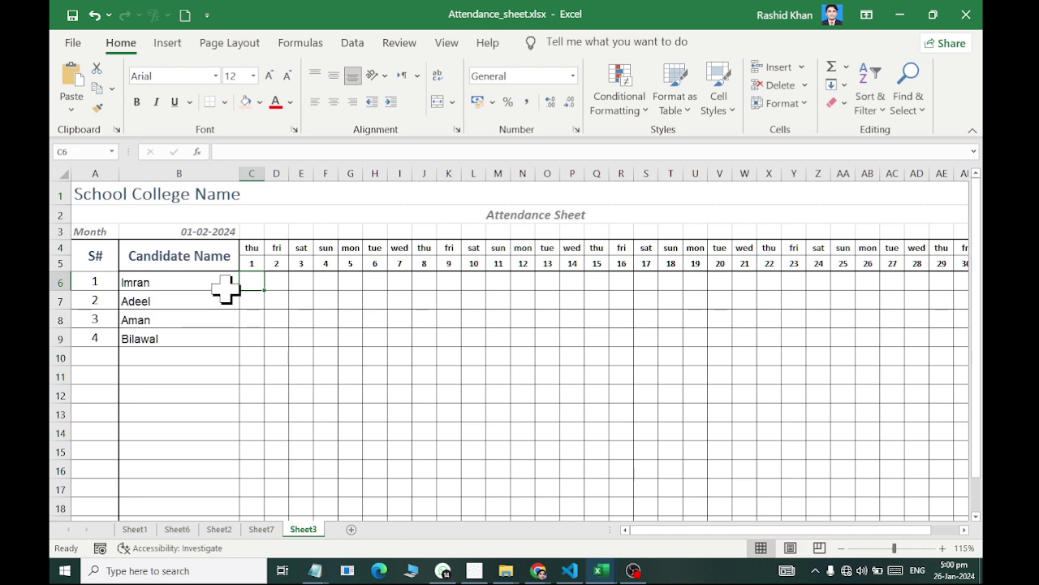
Mark day 1 as P, A, L in C6:C8.
{"action": "type", "text": "P"}
{"action": "key", "text": "Return"}
{"action": "type", "text": "A"}
{"action": "key", "text": "Return"}
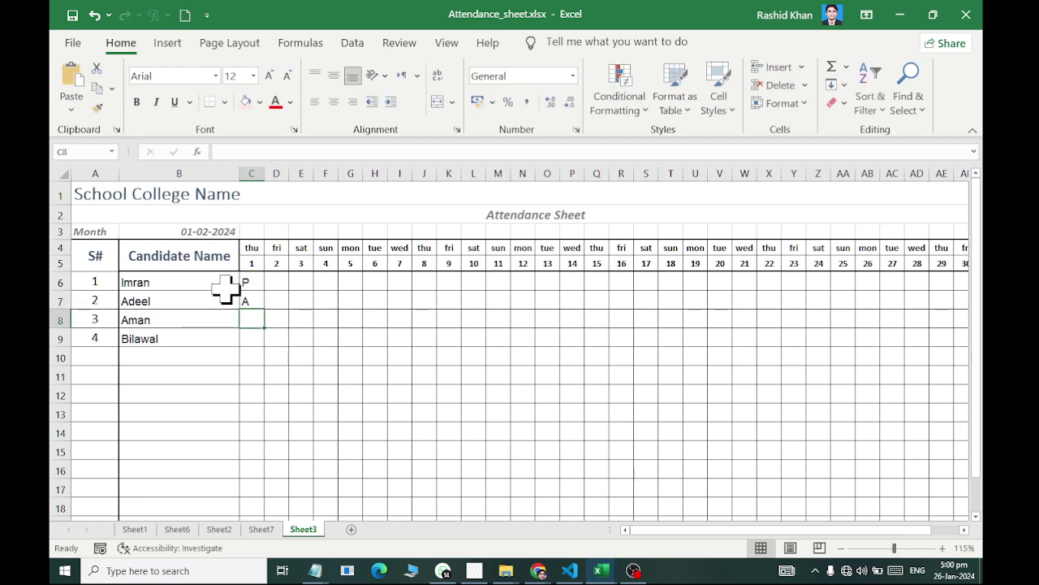
{"action": "type", "text": "L"}
{"action": "key", "text": "Return"}
{"action": "key", "text": "Right"}
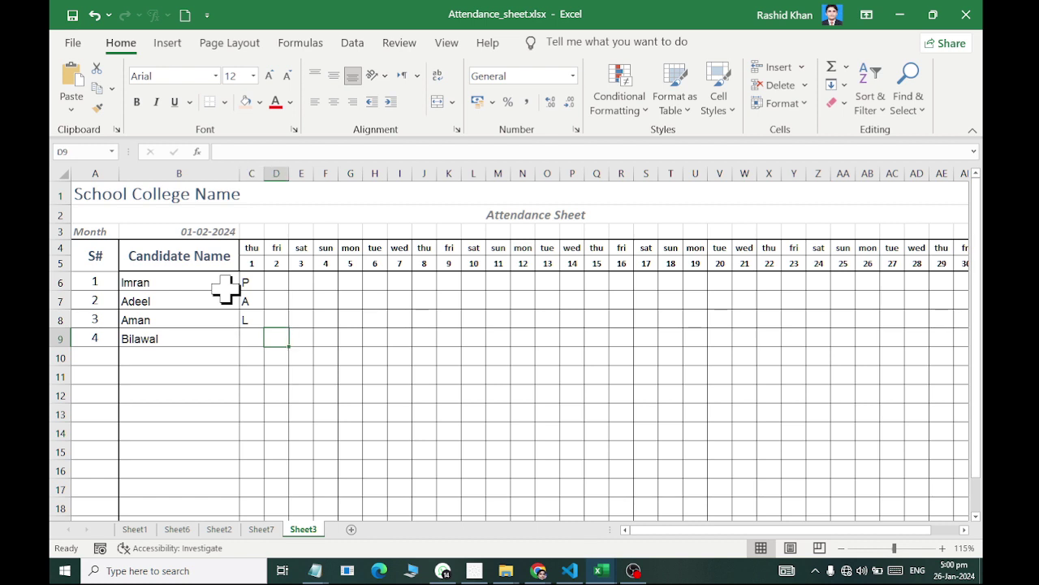
{"action": "key", "text": "Right"}
{"action": "key", "text": "Right"}
{"action": "key", "text": "Up"}
{"action": "key", "text": "Up"}
Fill the day 3 column E6:E9 with H for every candidate.
{"action": "key", "text": "Up"}
{"action": "key", "text": "Left"}
{"action": "type", "text": "H"}
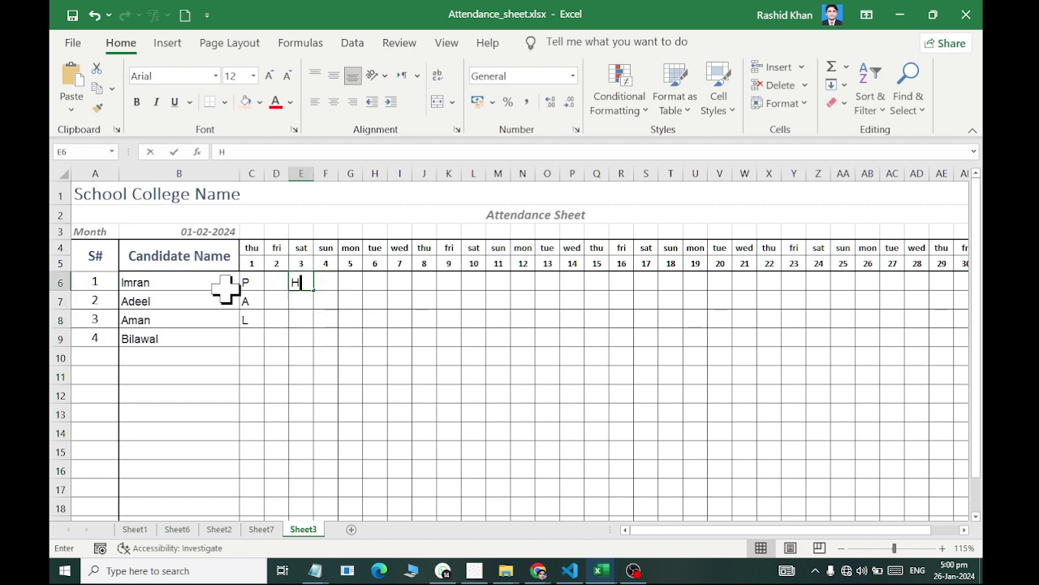
{"action": "key", "text": "Return"}
{"action": "type", "text": "H"}
{"action": "key", "text": "Return"}
{"action": "type", "text": "H H"}
{"action": "key", "text": "Right"}
Fill the day 4 column F6:F9 with S for every candidate.
{"action": "key", "text": "Up"}
{"action": "key", "text": "Up"}
{"action": "key", "text": "Up"}
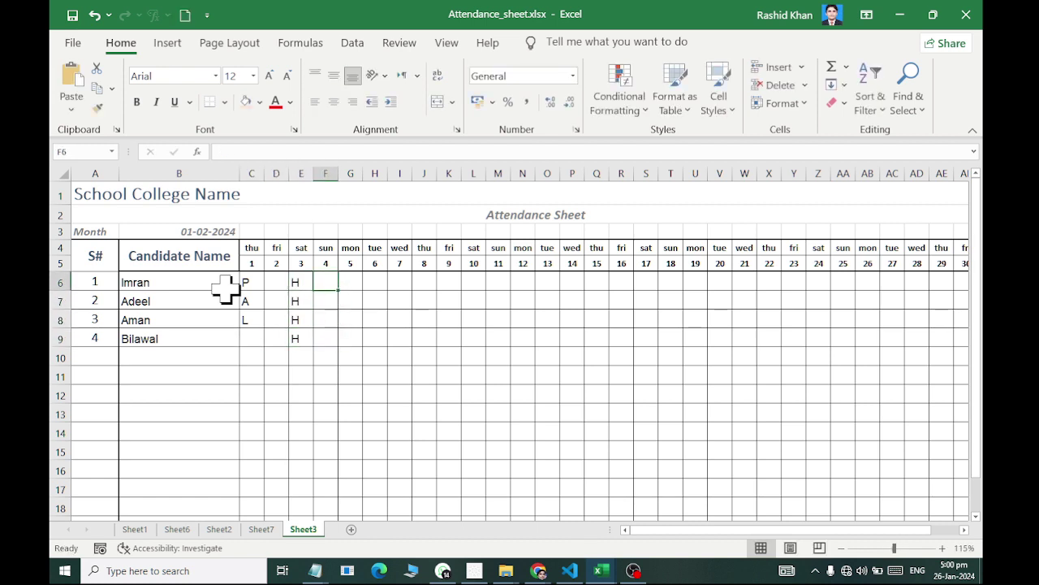
{"action": "type", "text": "sun"}
{"action": "key", "text": "Return"}
{"action": "type", "text": "sun"}
{"action": "key", "text": "Return"}
{"action": "key", "text": "Up"}
{"action": "key", "text": "Up"}
{"action": "type", "text": "Sun"}
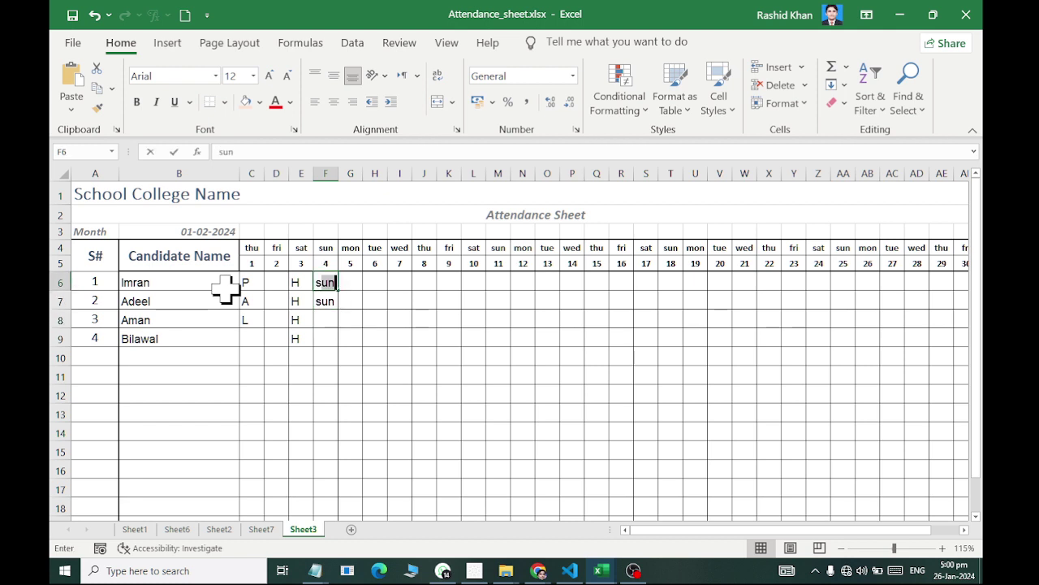
{"action": "key", "text": "Delete"}
{"action": "key", "text": "Return"}
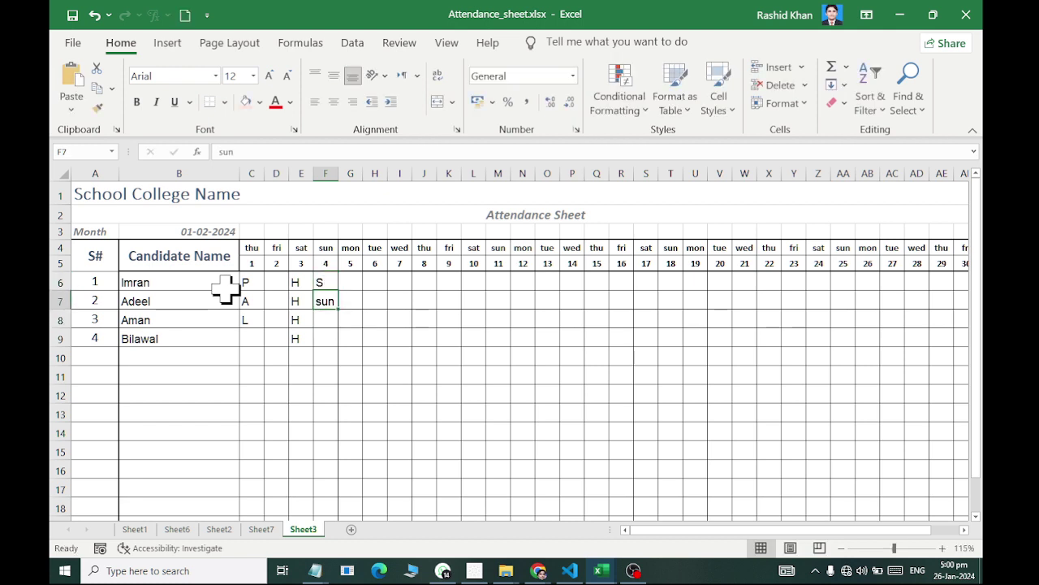
{"action": "type", "text": "S"}
{"action": "key", "text": "Delete"}
{"action": "key", "text": "Return"}
{"action": "type", "text": "S"}
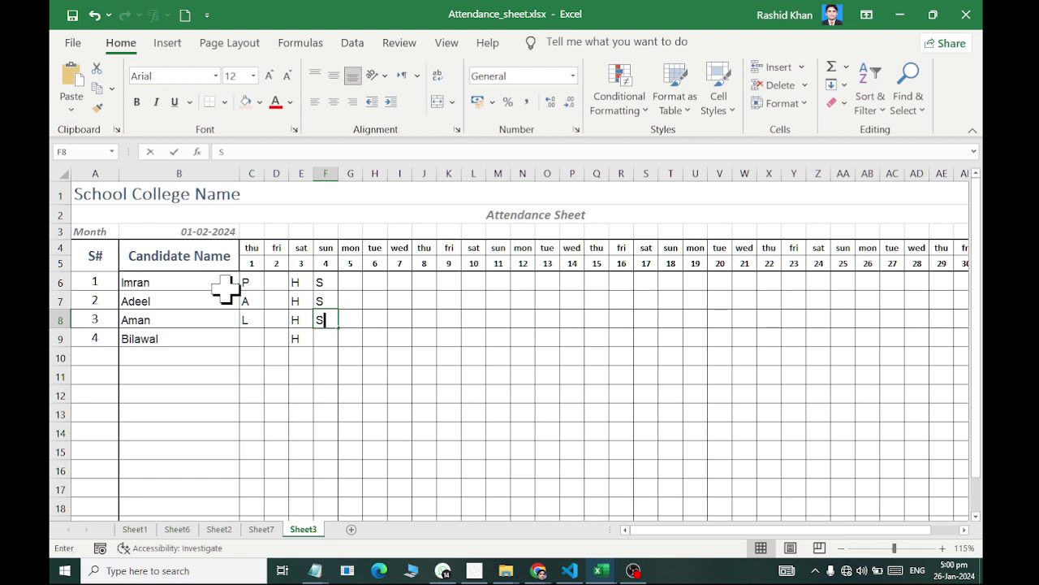
{"action": "key", "text": "Return"}
{"action": "type", "text": "S"}
{"action": "key", "text": "Return"}
Mark day 2 as P, A, L in D6:D8, with an entry in D9.
{"action": "key", "text": "Up"}
{"action": "key", "text": "Left"}
{"action": "key", "text": "Left"}
{"action": "key", "text": "Up"}
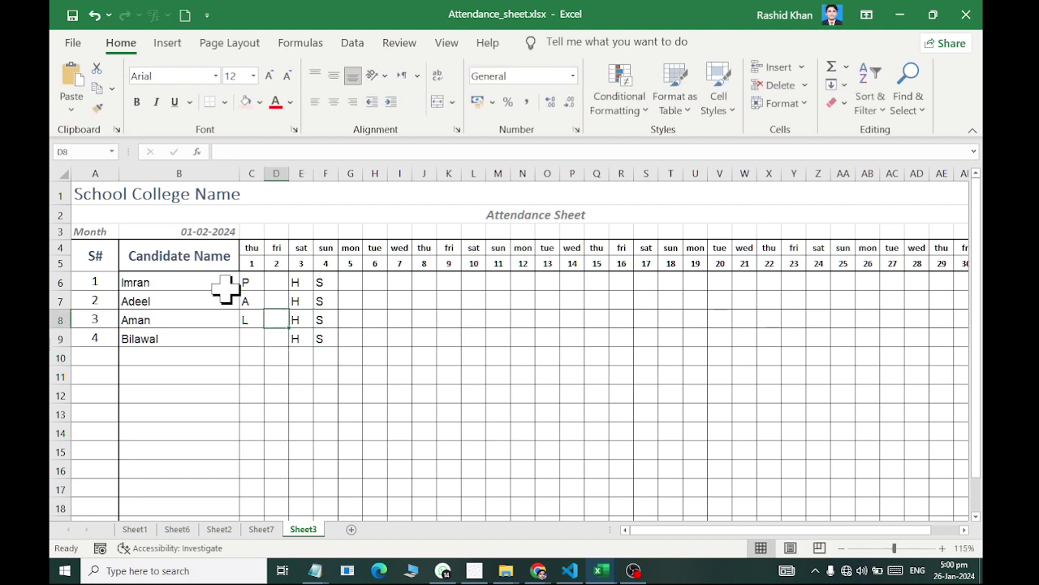
{"action": "key", "text": "Up"}
{"action": "key", "text": "Up"}
{"action": "type", "text": "P"}
{"action": "key", "text": "Return"}
{"action": "type", "text": "A"}
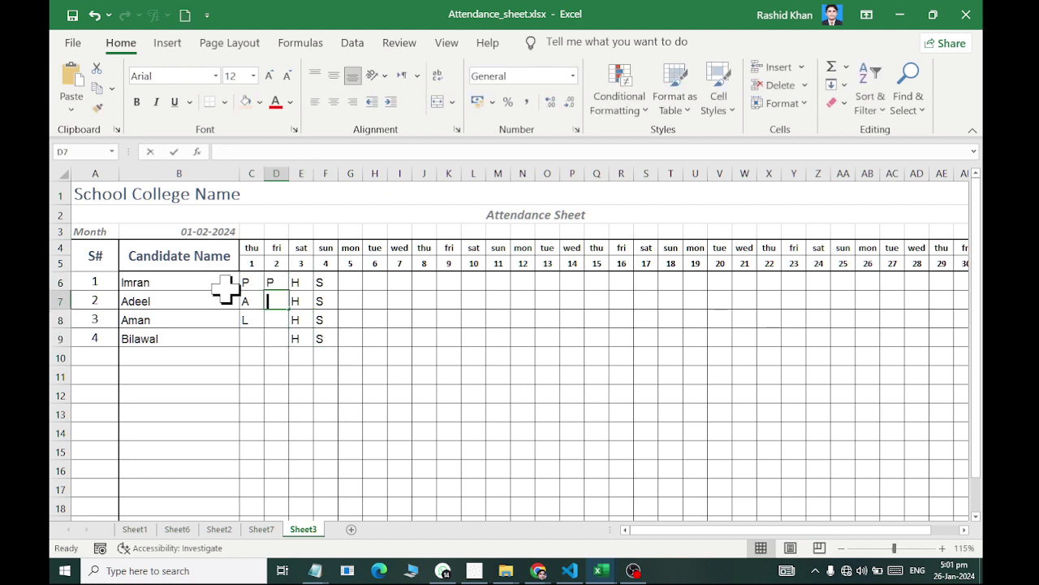
{"action": "key", "text": "Return"}
{"action": "type", "text": "L"}
{"action": "key", "text": "Return"}
{"action": "type", "text": "H"}
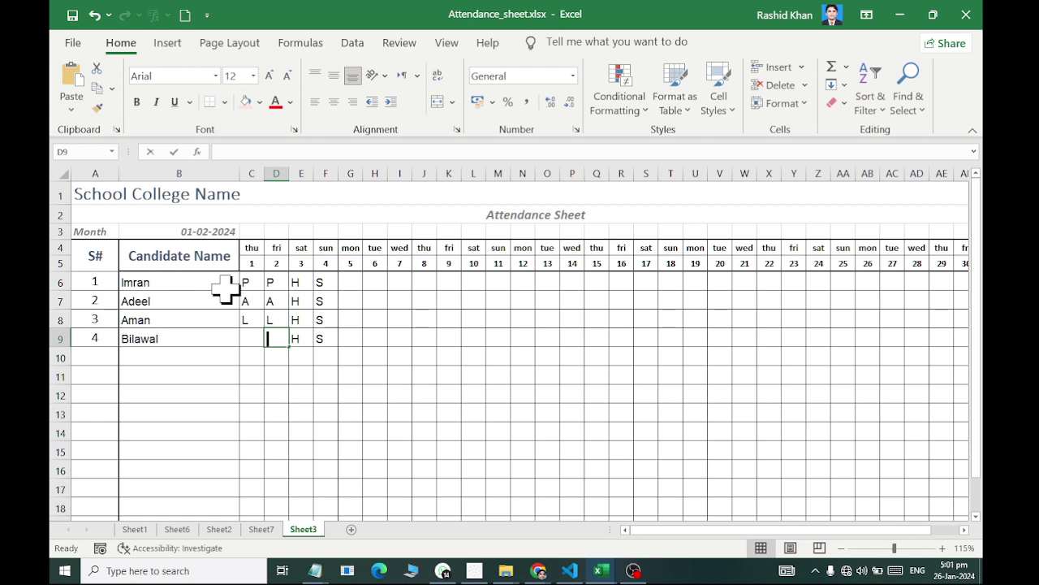
{"action": "key", "text": "Return"}
Set the fourth candidate to A for both day 1 and day 2 (C9, D9).
{"action": "key", "text": "Up"}
{"action": "key", "text": "Left"}
{"action": "type", "text": "A"}
{"action": "key", "text": "Right"}
{"action": "type", "text": "A"}
{"action": "key", "text": "Up"}
{"action": "key", "text": "Up"}
{"action": "key", "text": "Up"}
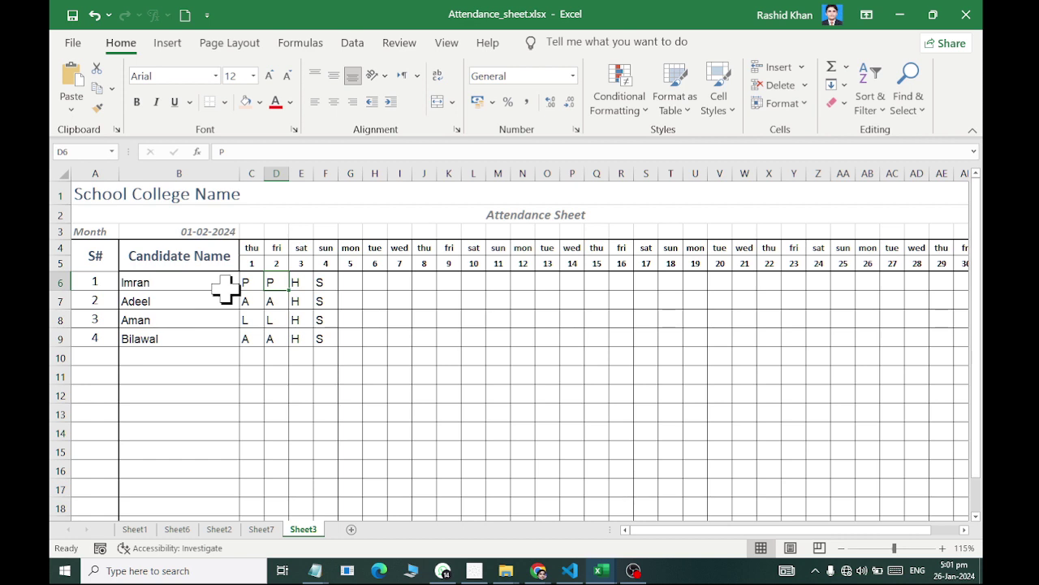
Clear the stray V entered in G6.
{"action": "key", "text": "Right"}
{"action": "key", "text": "Right"}
{"action": "key", "text": "Right"}
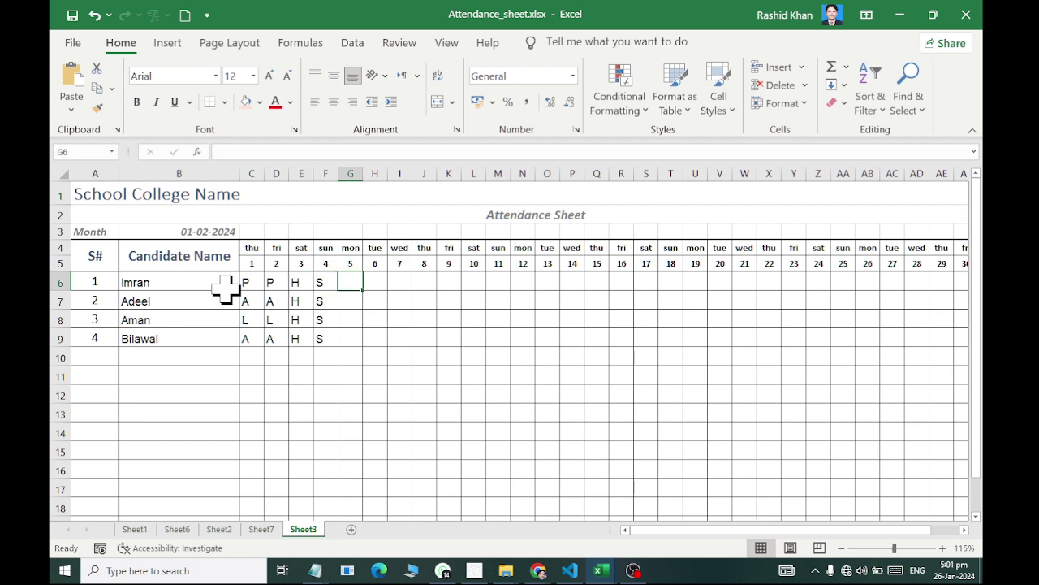
{"action": "type", "text": "V"}
{"action": "key", "text": "Return"}
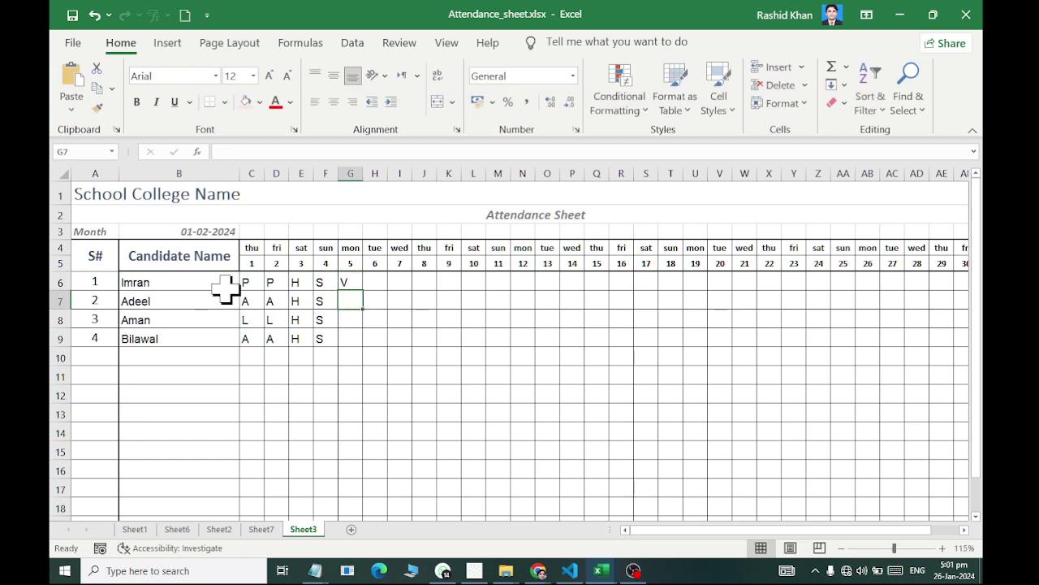
{"action": "key", "text": "Up"}
{"action": "key", "text": "Delete"}
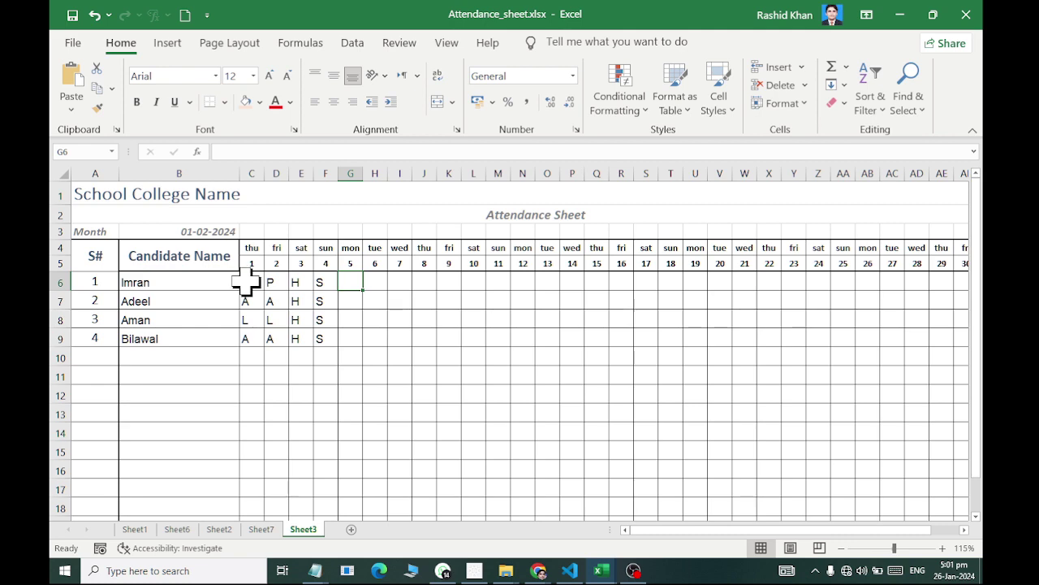
Give C6:AF20 a Data Validation list rule with source P,A,L,H,S.
{"action": "left_click", "coordinate": [251, 282]}
{"action": "mouse_move", "coordinate": [251, 282]}
{"action": "left_mouse_down"}
{"action": "mouse_move", "coordinate": [811, 316]}
{"action": "mouse_move", "coordinate": [773, 457]}
{"action": "mouse_move", "coordinate": [789, 552]}
{"action": "mouse_move", "coordinate": [795, 486]}
{"action": "left_mouse_up"}
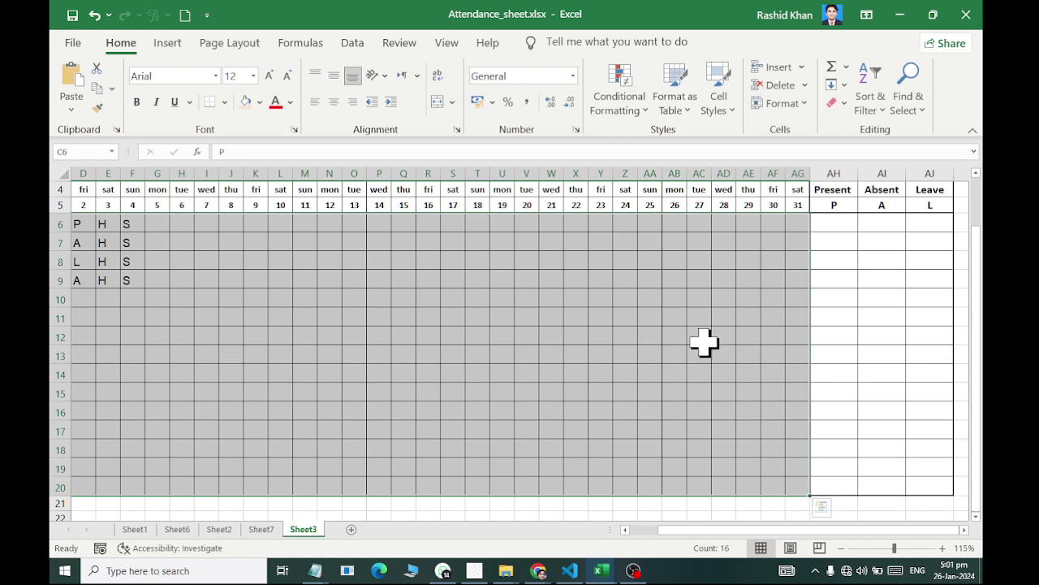
{"action": "left_click", "coordinate": [353, 42]}
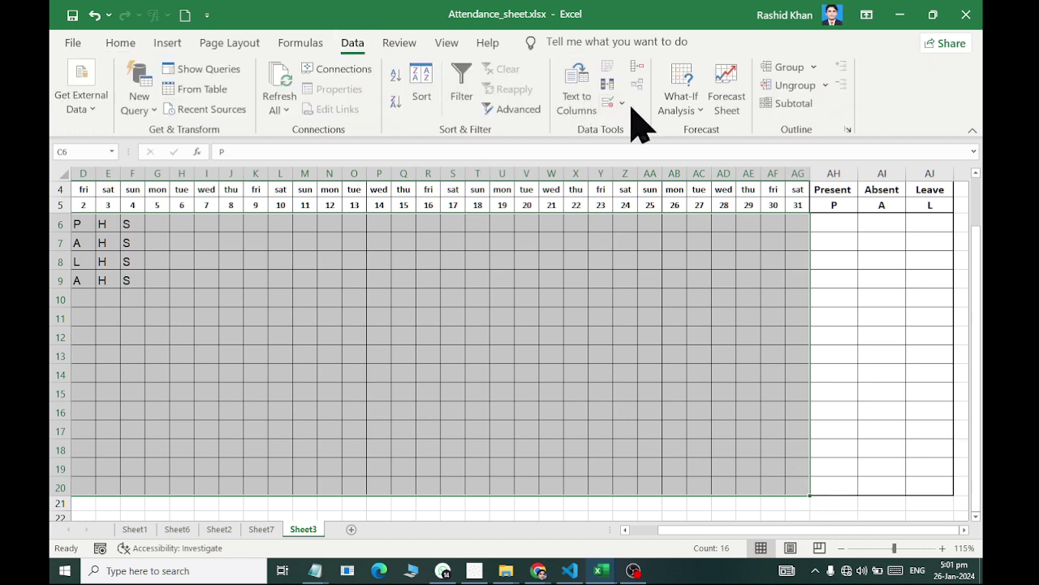
{"action": "left_click", "coordinate": [622, 104]}
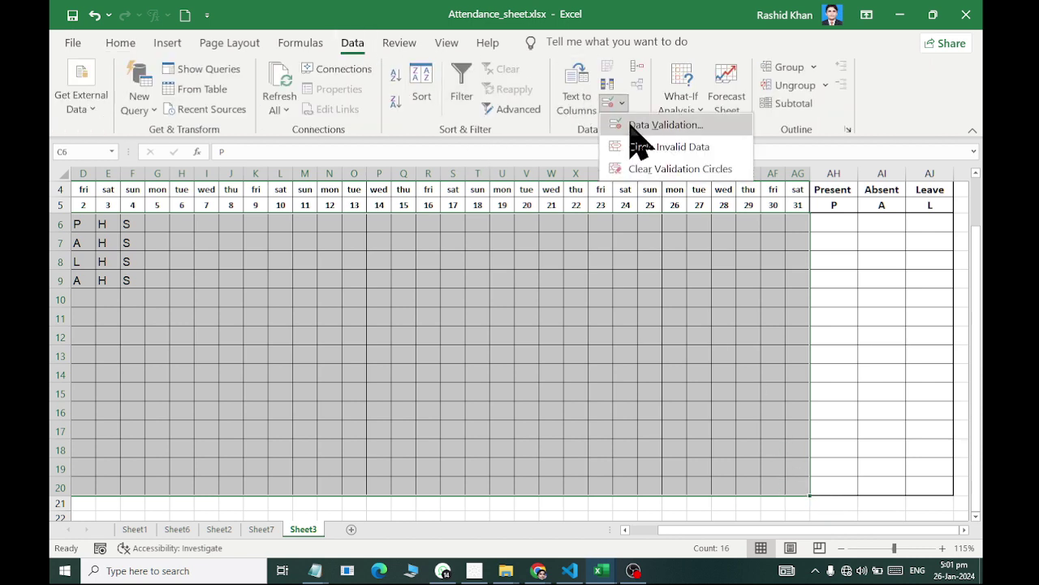
{"action": "left_click", "coordinate": [631, 127]}
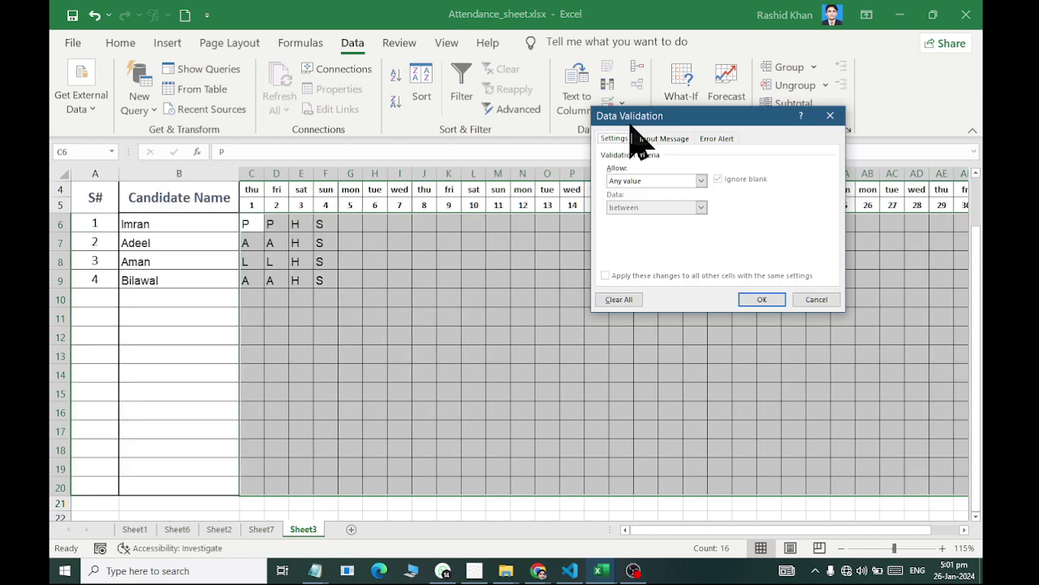
{"action": "left_click", "coordinate": [631, 185]}
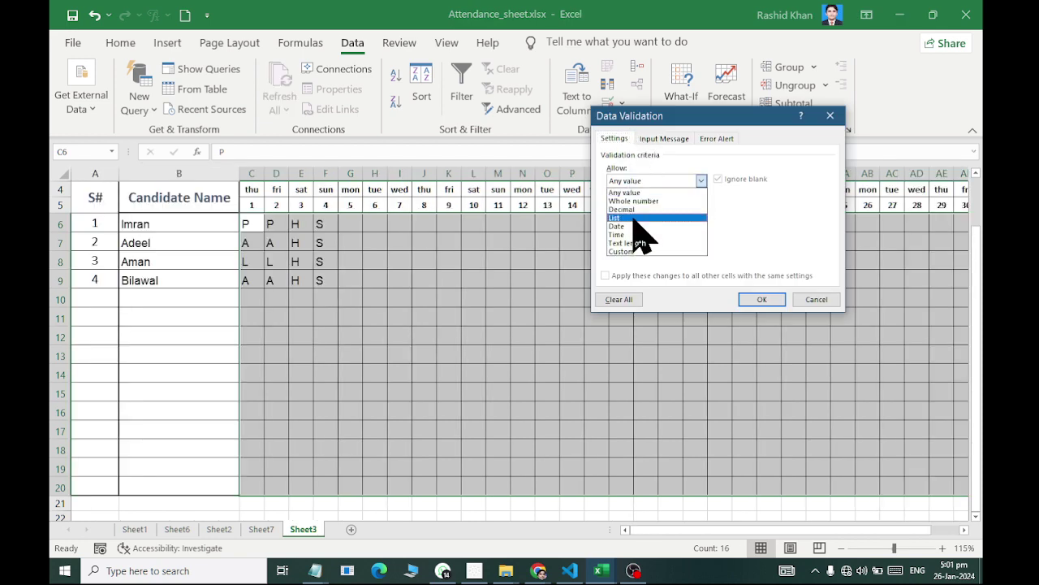
{"action": "left_click", "coordinate": [634, 219]}
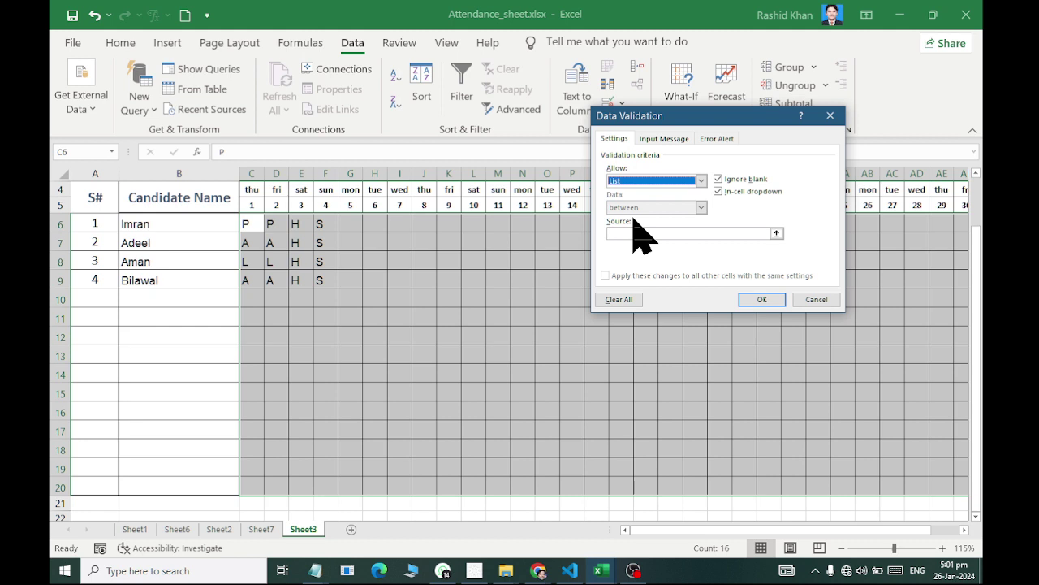
{"action": "left_click", "coordinate": [639, 233]}
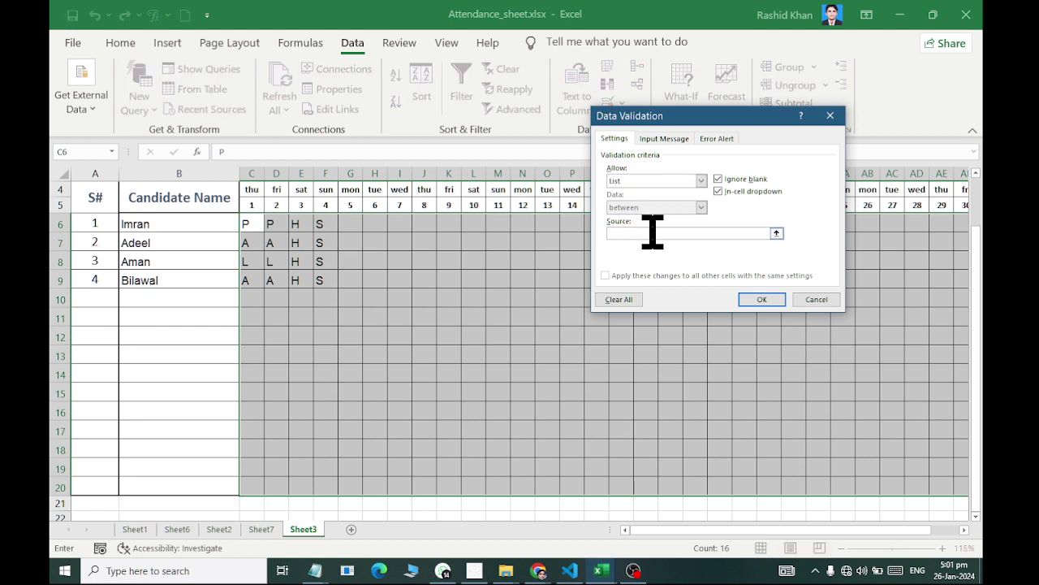
{"action": "type", "text": "P,"}
{"action": "type", "text": "A,L"}
{"action": "type", "text": ",H,"}
{"action": "type", "text": "S"}
{"action": "left_click", "coordinate": [762, 300]}
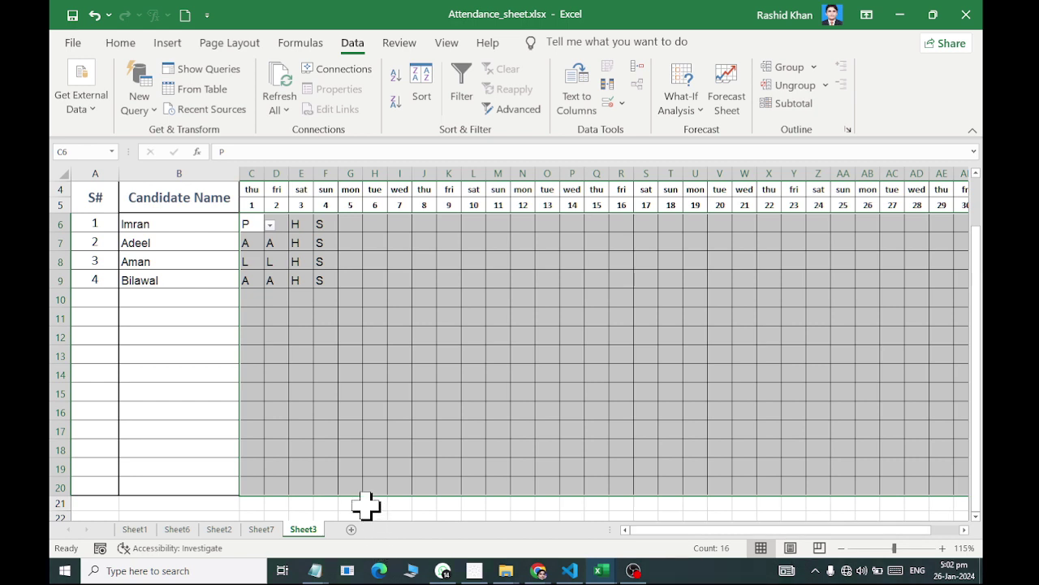
Pick P, A, H and S from the dropdowns in C10:F10.
{"action": "left_click", "coordinate": [249, 298]}
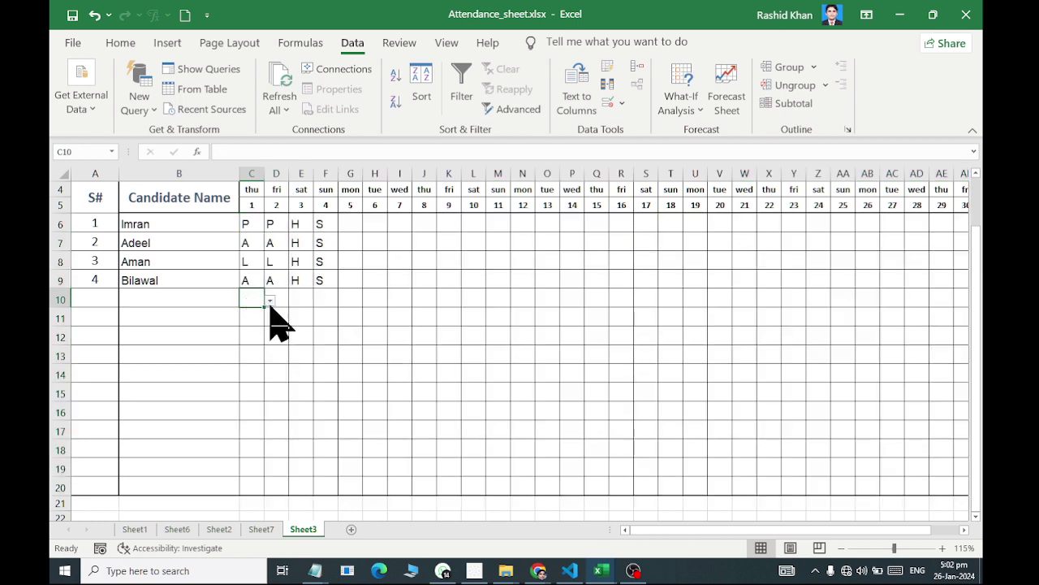
{"action": "left_click", "coordinate": [270, 300]}
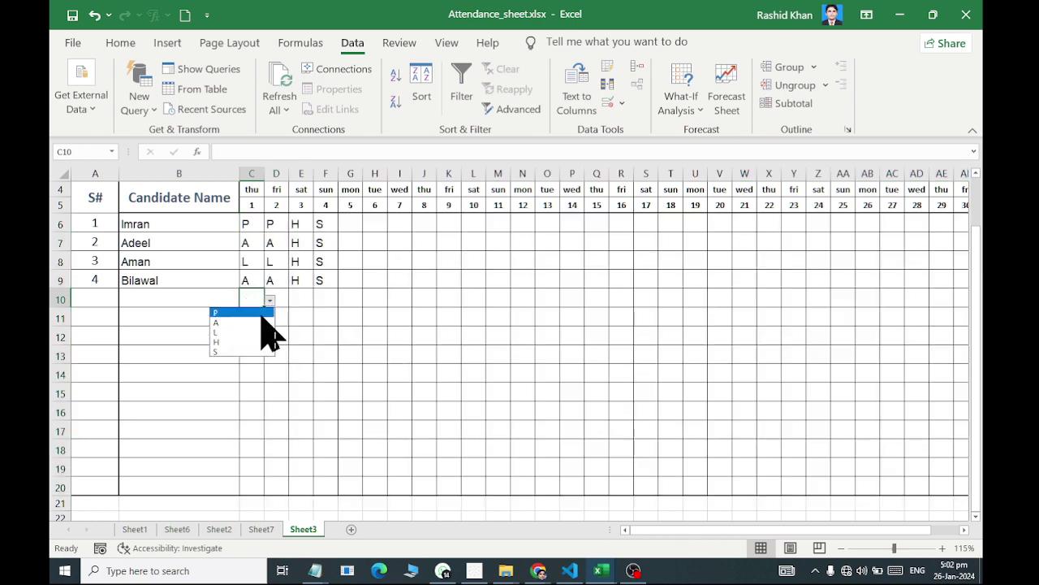
{"action": "left_click", "coordinate": [268, 312]}
{"action": "left_click", "coordinate": [280, 300]}
{"action": "left_click", "coordinate": [294, 307]}
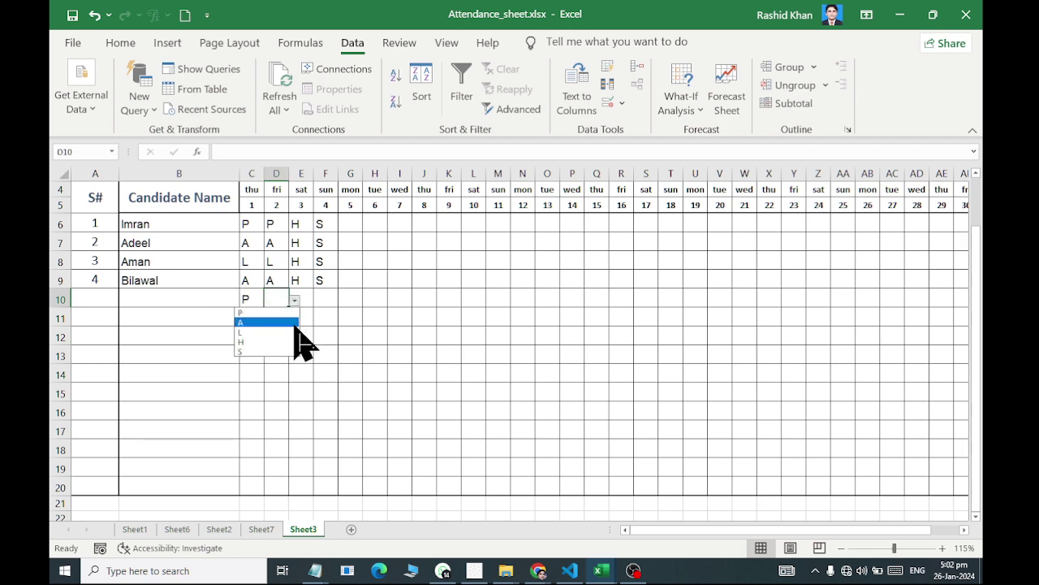
{"action": "left_click", "coordinate": [280, 324]}
{"action": "left_click", "coordinate": [313, 299]}
{"action": "left_click", "coordinate": [311, 301]}
{"action": "left_click", "coordinate": [313, 341]}
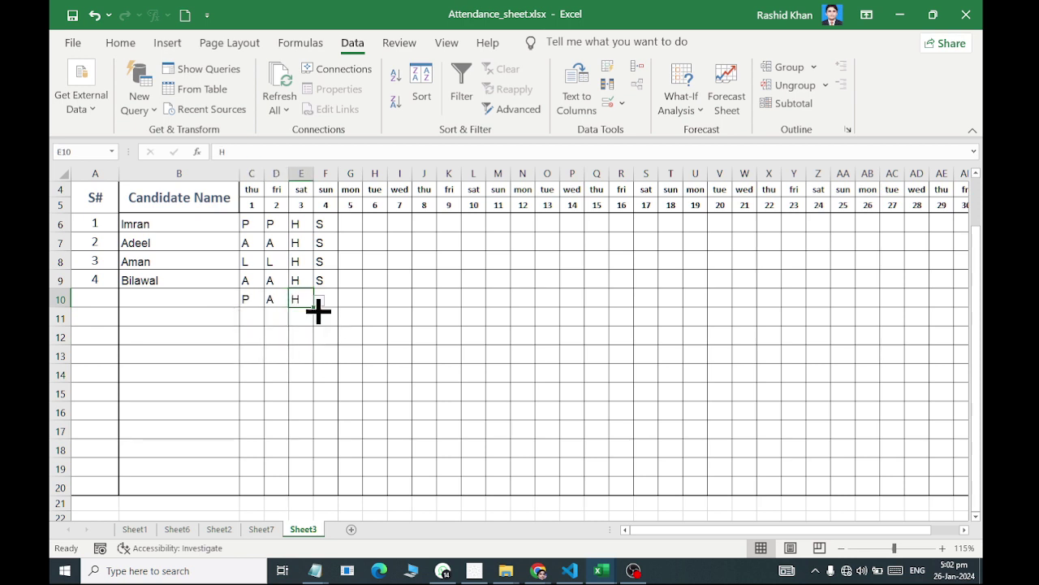
{"action": "left_click", "coordinate": [324, 299]}
{"action": "left_click", "coordinate": [345, 301]}
{"action": "left_click", "coordinate": [320, 352]}
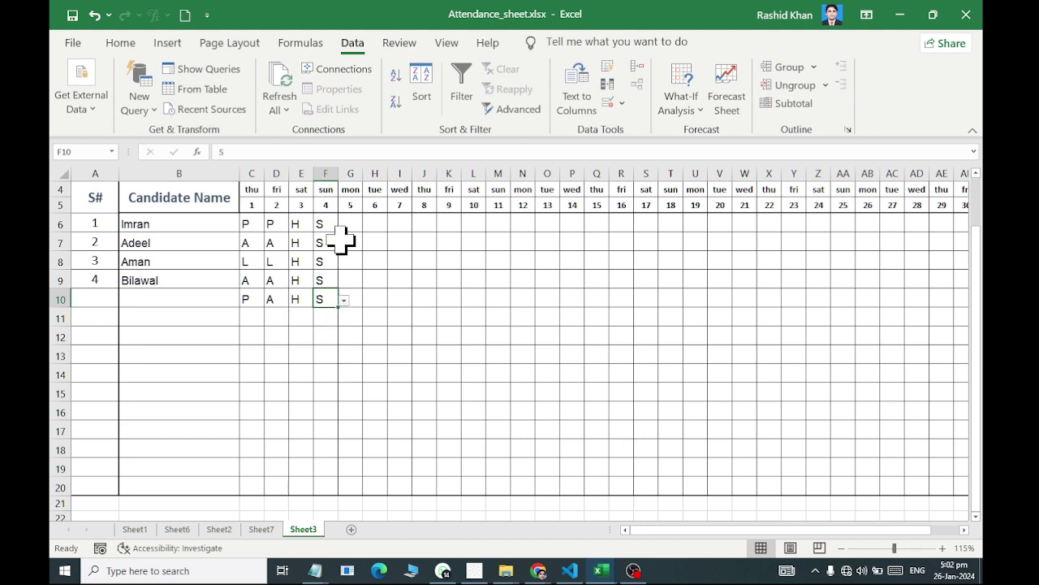
Try entering B in G6 and cancel the validation error, leaving it empty.
{"action": "left_click", "coordinate": [351, 226]}
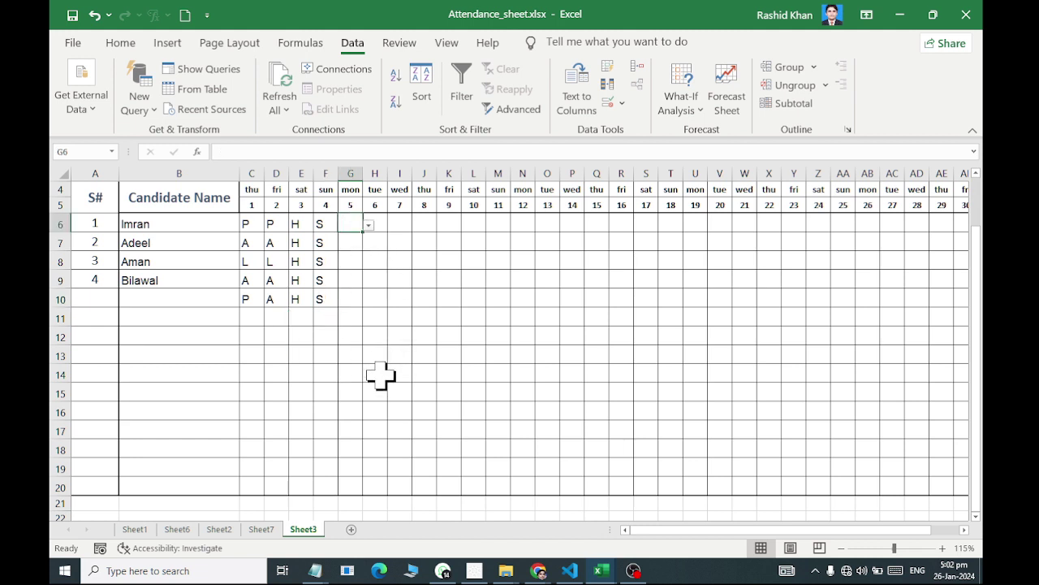
{"action": "type", "text": "B"}
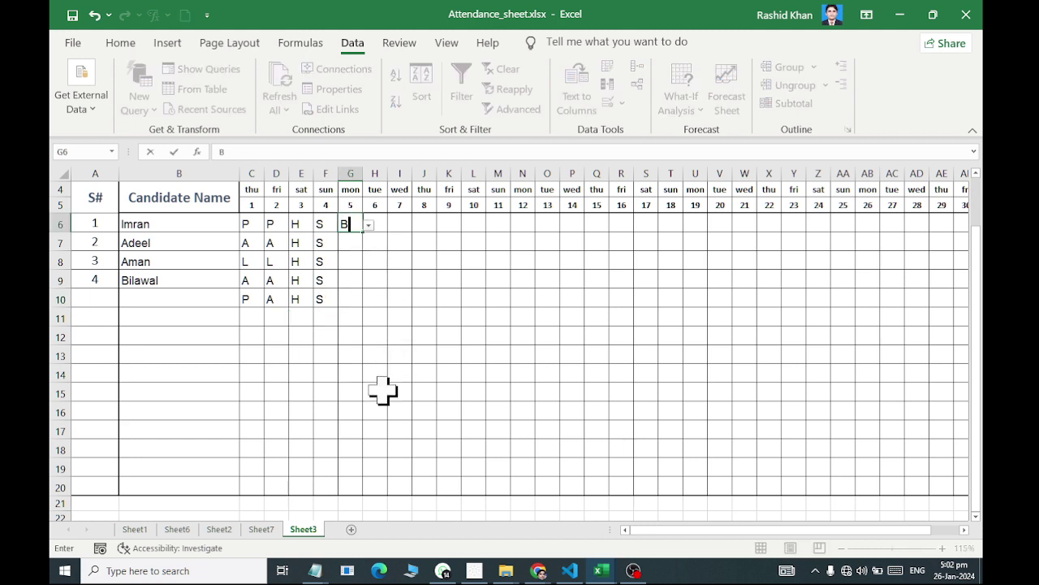
{"action": "key", "text": "Return"}
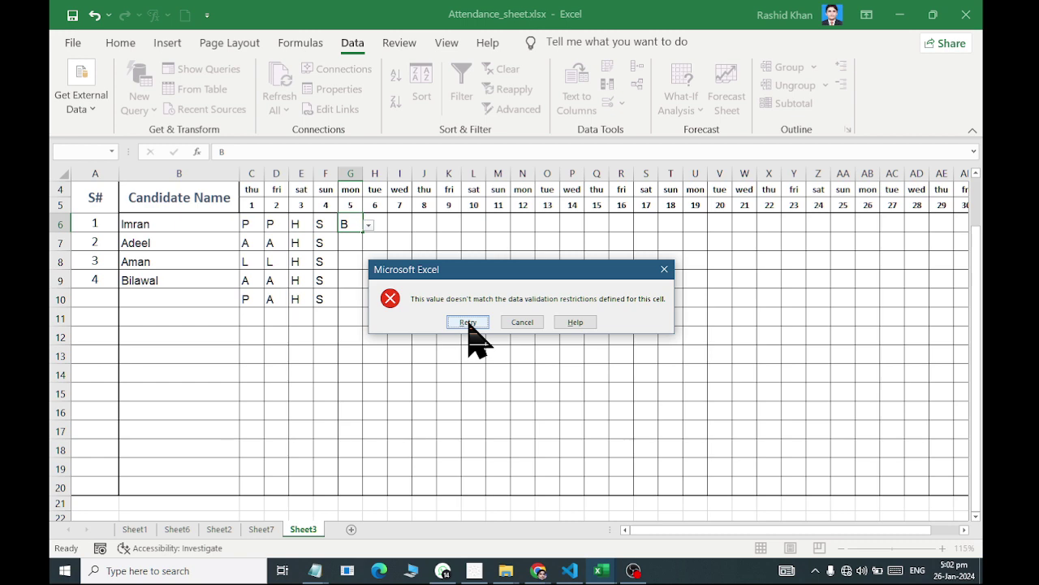
{"action": "left_click", "coordinate": [469, 323]}
{"action": "key", "text": "Escape"}
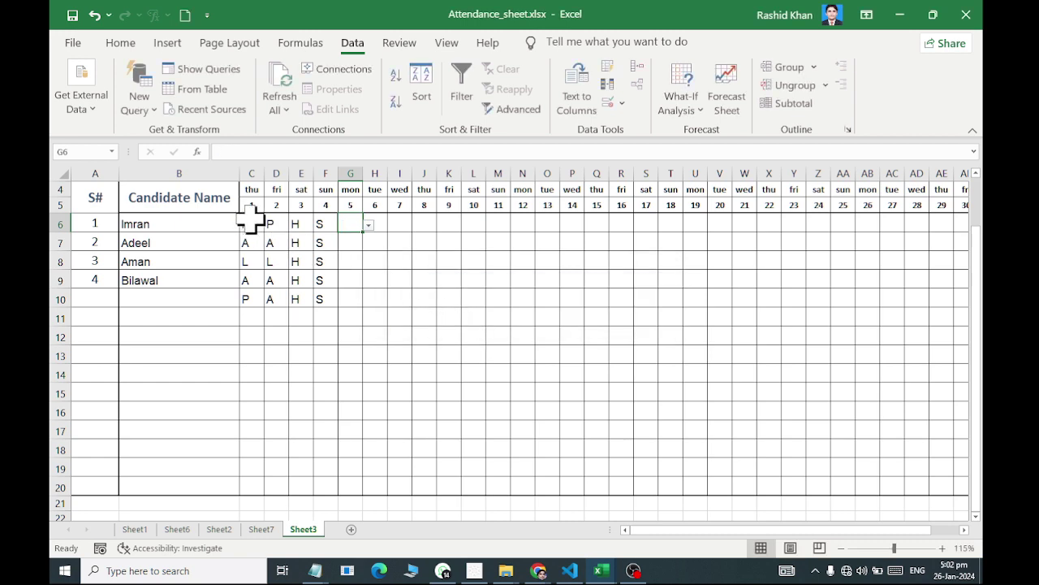
Remove all data validation from the grid C6:AG20 with Clear All.
{"action": "mouse_move", "coordinate": [248, 224]}
{"action": "left_mouse_down"}
{"action": "mouse_move", "coordinate": [505, 228]}
{"action": "mouse_move", "coordinate": [821, 350]}
{"action": "left_mouse_up"}
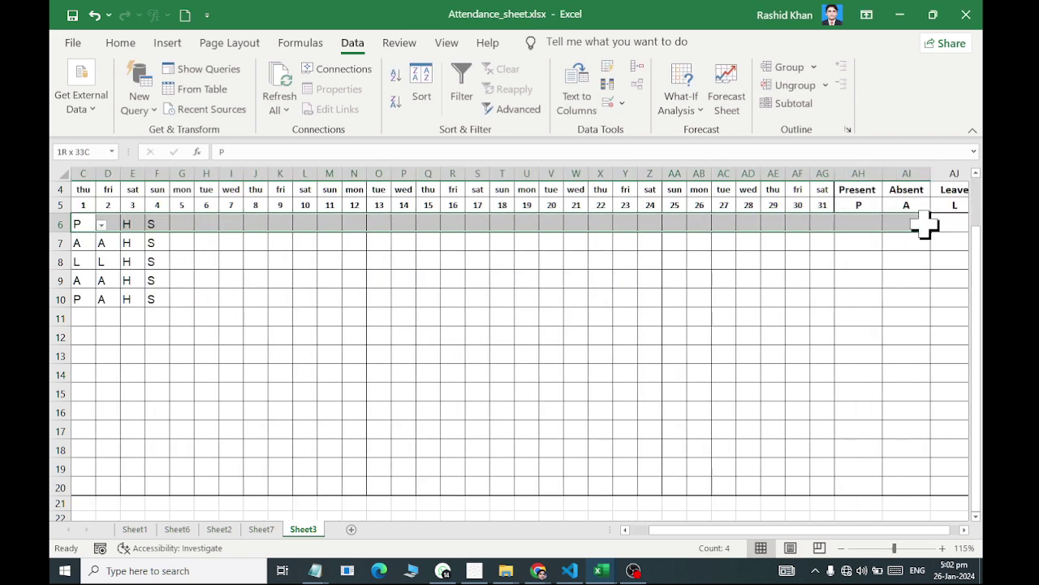
{"action": "left_click_drag", "start_coordinate": [821, 351], "coordinate": [819, 485]}
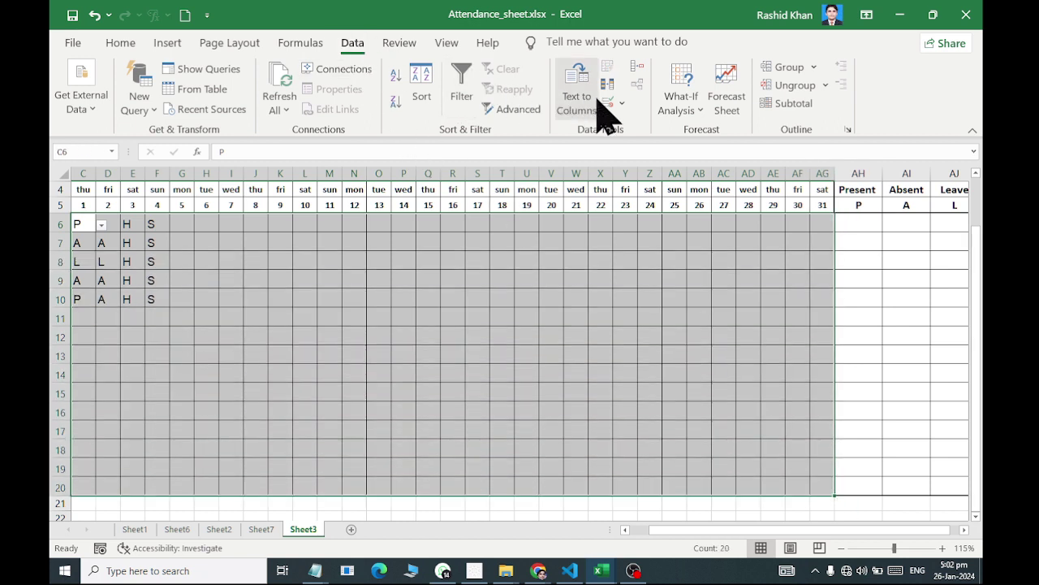
{"action": "left_click", "coordinate": [623, 104]}
{"action": "left_click", "coordinate": [634, 125]}
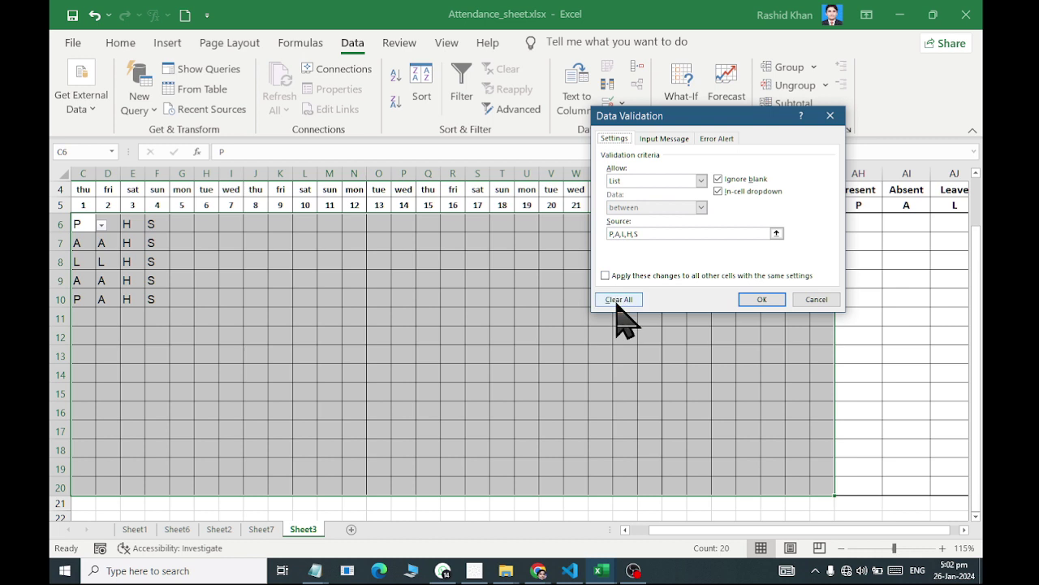
{"action": "left_click", "coordinate": [617, 301]}
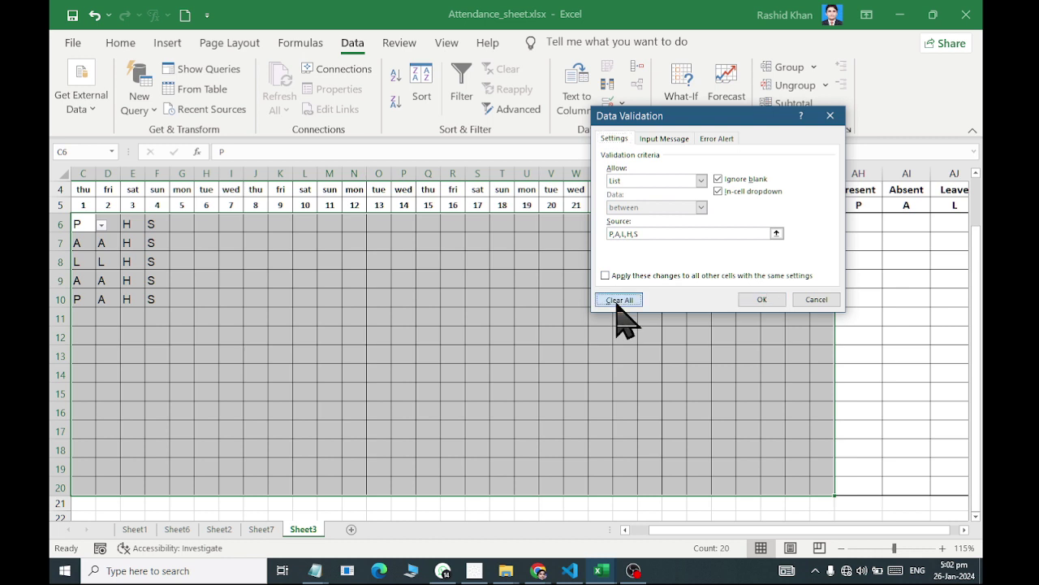
{"action": "left_click", "coordinate": [763, 299]}
Type X in H8 to confirm the grid now accepts any entry.
{"action": "left_click", "coordinate": [213, 259]}
{"action": "type", "text": "X"}
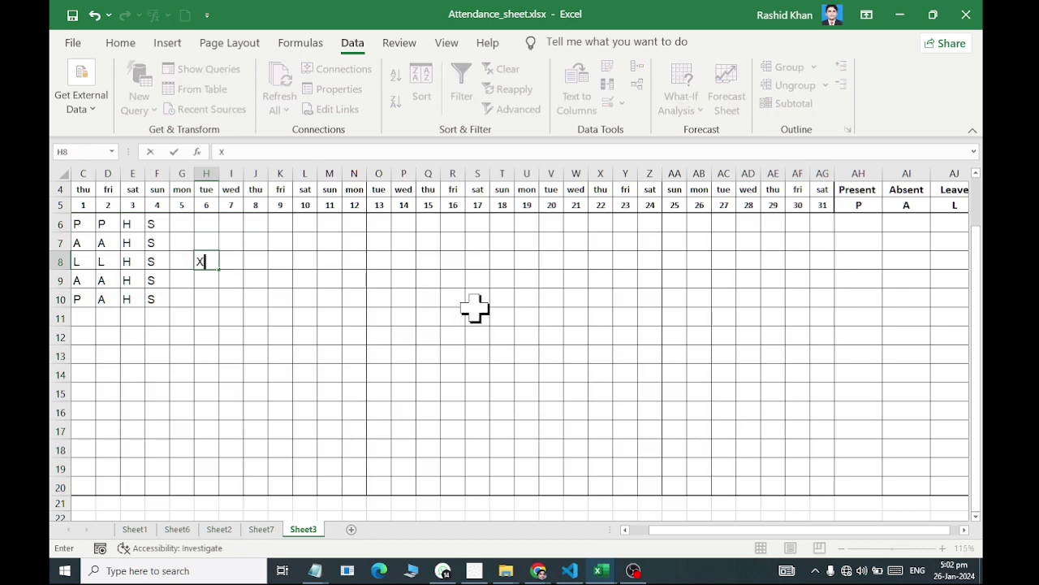
{"action": "key", "text": "Return"}
{"action": "key", "text": "Up"}
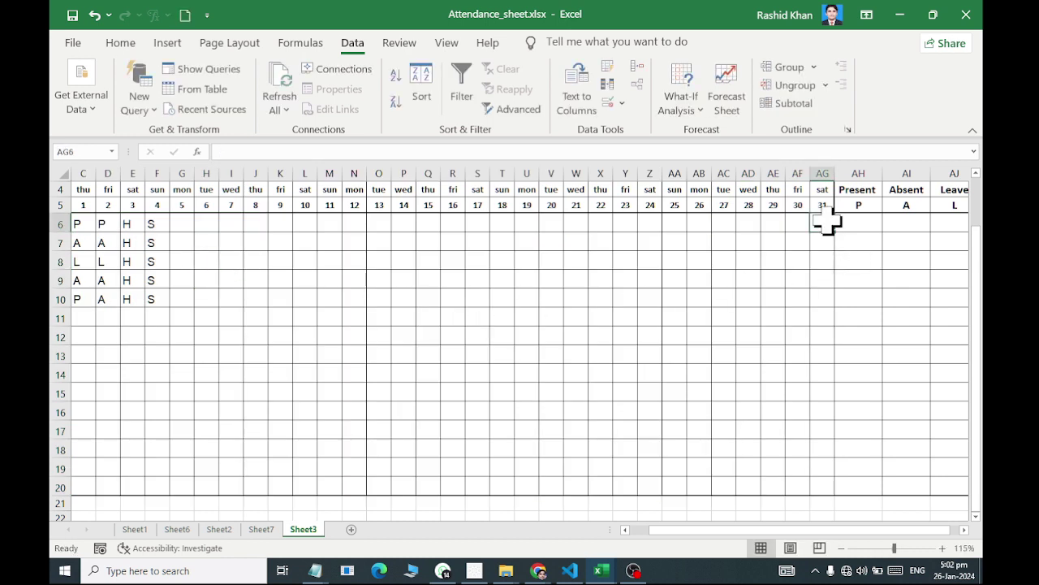
Reapply a List validation with source P,A,L,H,S to C6:AG20.
{"action": "mouse_move", "coordinate": [824, 224]}
{"action": "left_mouse_down"}
{"action": "mouse_move", "coordinate": [55, 321]}
{"action": "mouse_move", "coordinate": [251, 487]}
{"action": "left_mouse_up"}
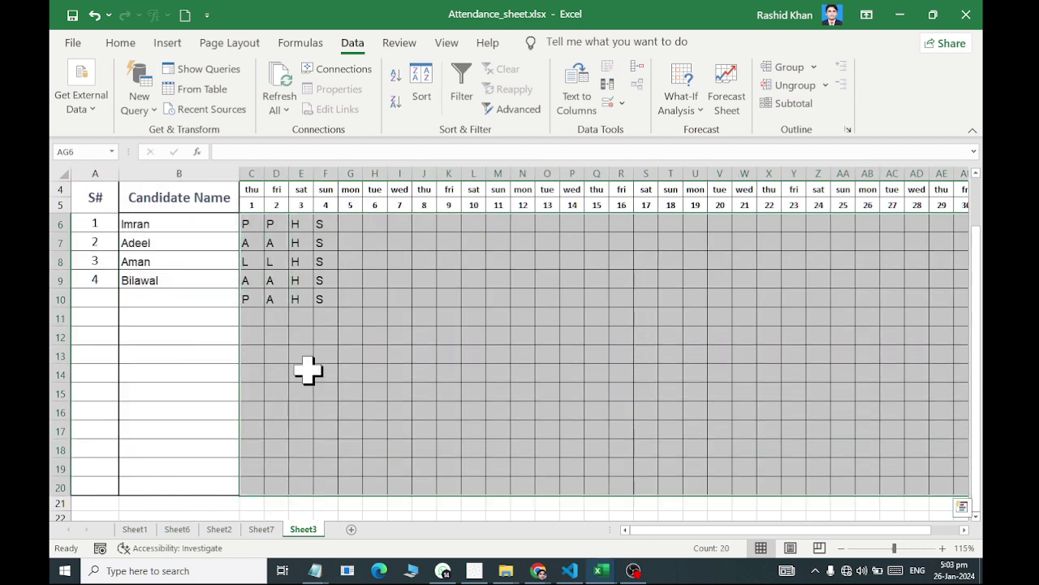
{"action": "left_click", "coordinate": [622, 103]}
{"action": "left_click", "coordinate": [630, 126]}
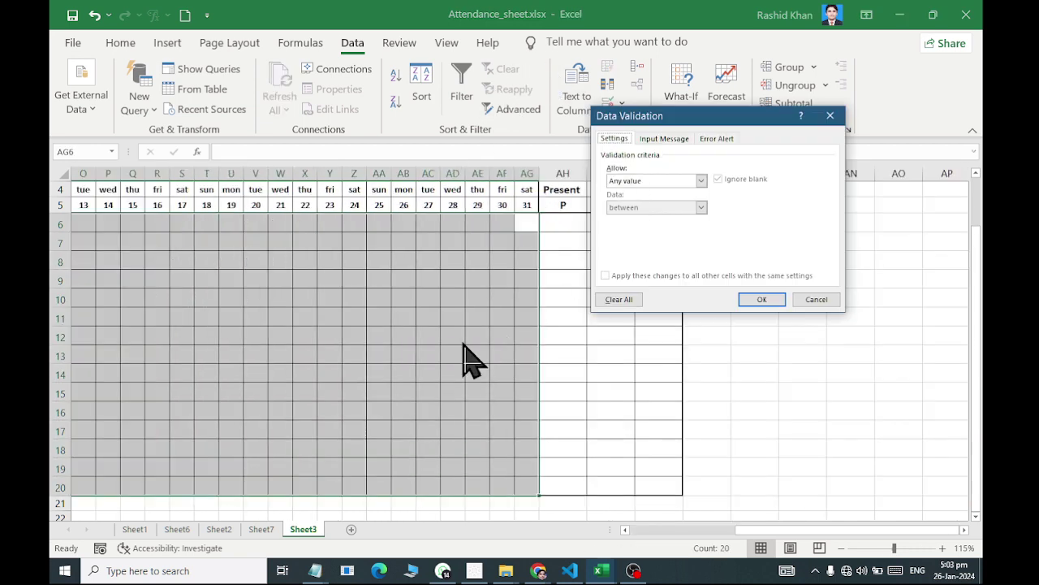
{"action": "left_click", "coordinate": [650, 181]}
{"action": "left_click", "coordinate": [649, 221]}
{"action": "left_click", "coordinate": [641, 234]}
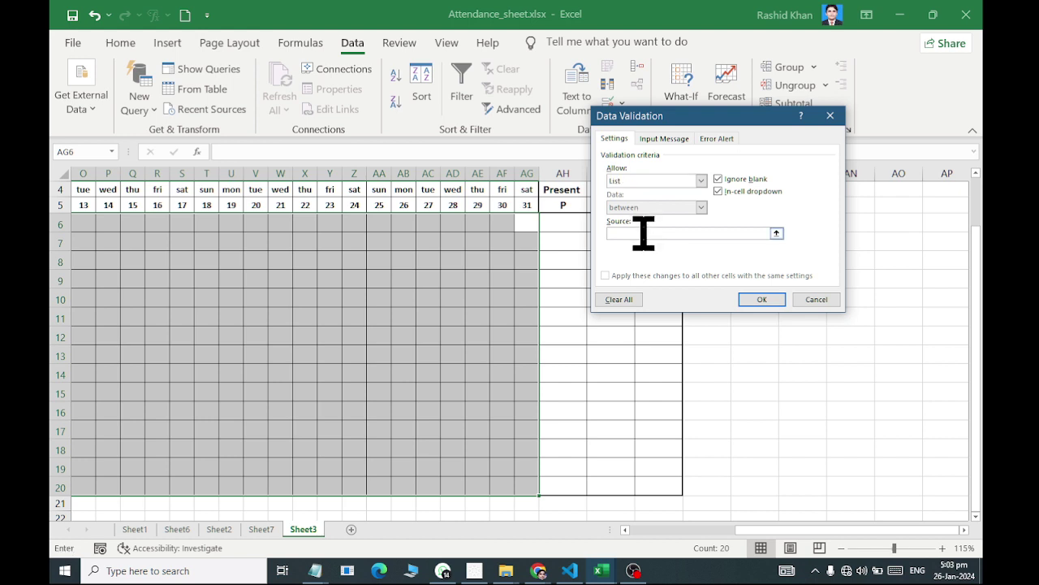
{"action": "type", "text": "P,A,L,"}
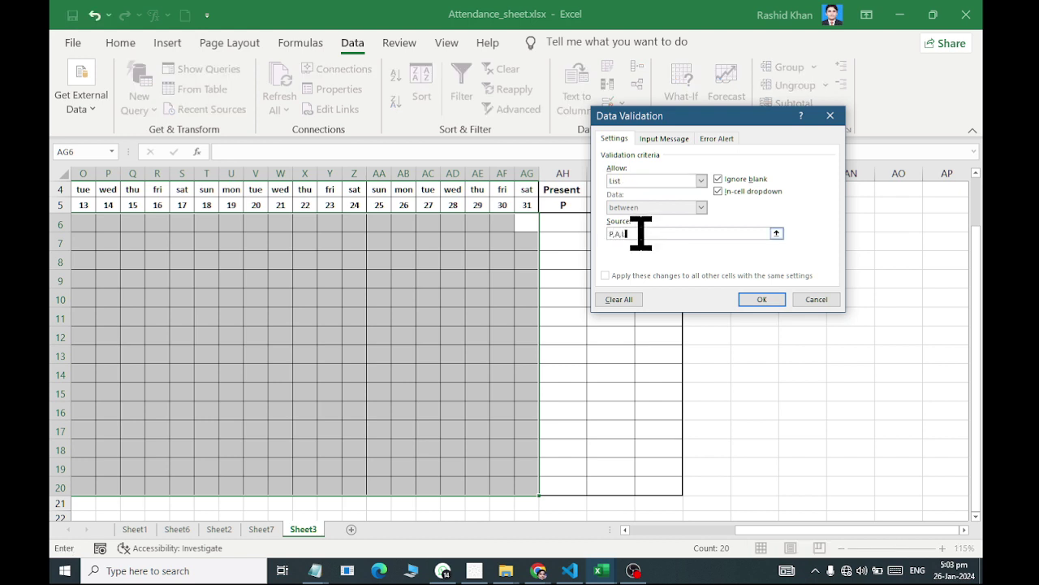
{"action": "type", "text": "H,S"}
{"action": "key", "text": "Return"}
Check that cell F7 shows its attendance-code dropdown again.
{"action": "left_click", "coordinate": [217, 280]}
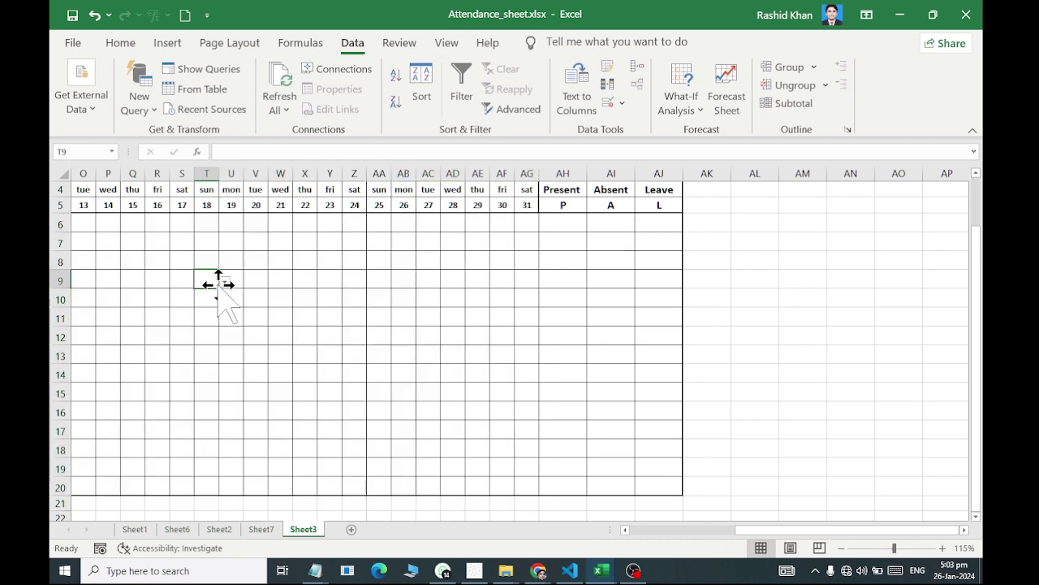
{"action": "mouse_move", "coordinate": [130, 297]}
{"action": "left_mouse_down"}
{"action": "mouse_move", "coordinate": [54, 282]}
{"action": "mouse_move", "coordinate": [76, 276]}
{"action": "left_mouse_up"}
{"action": "left_click", "coordinate": [274, 244]}
{"action": "left_click", "coordinate": [326, 242]}
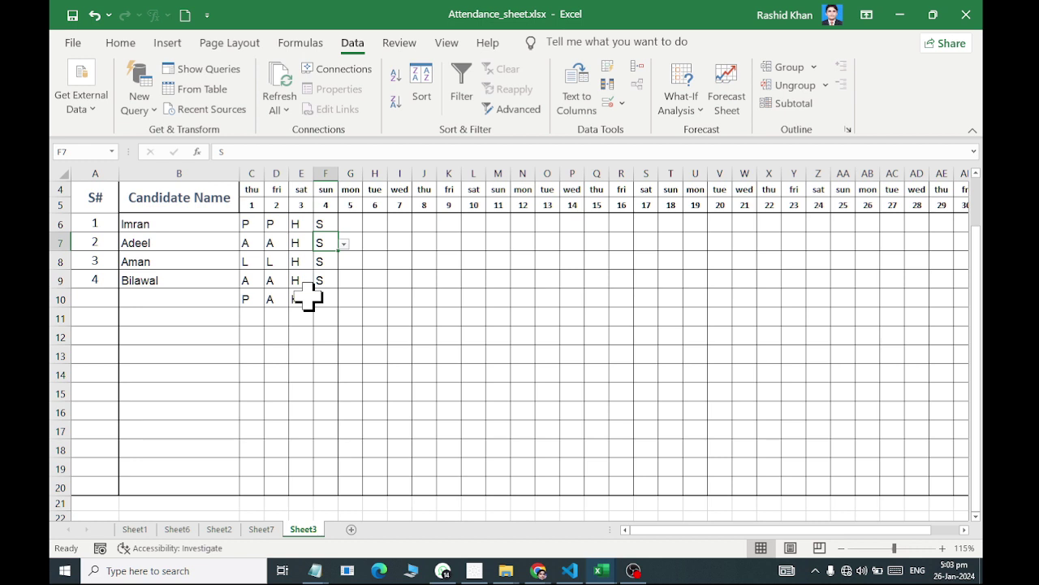
Select the attendance grid C6:AG20.
{"action": "left_click", "coordinate": [120, 42]}
{"action": "left_click", "coordinate": [646, 112]}
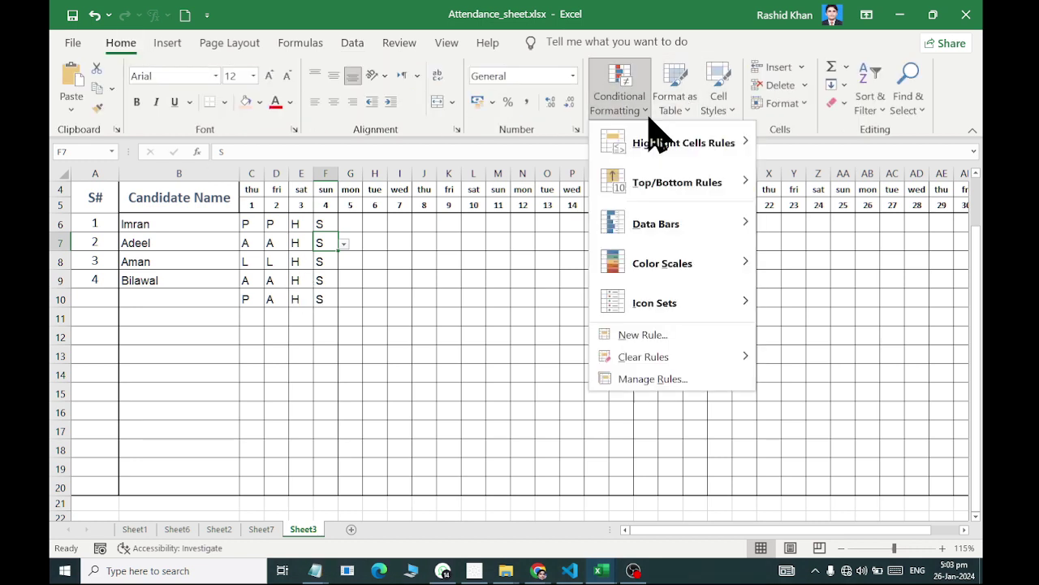
{"action": "left_click", "coordinate": [649, 118]}
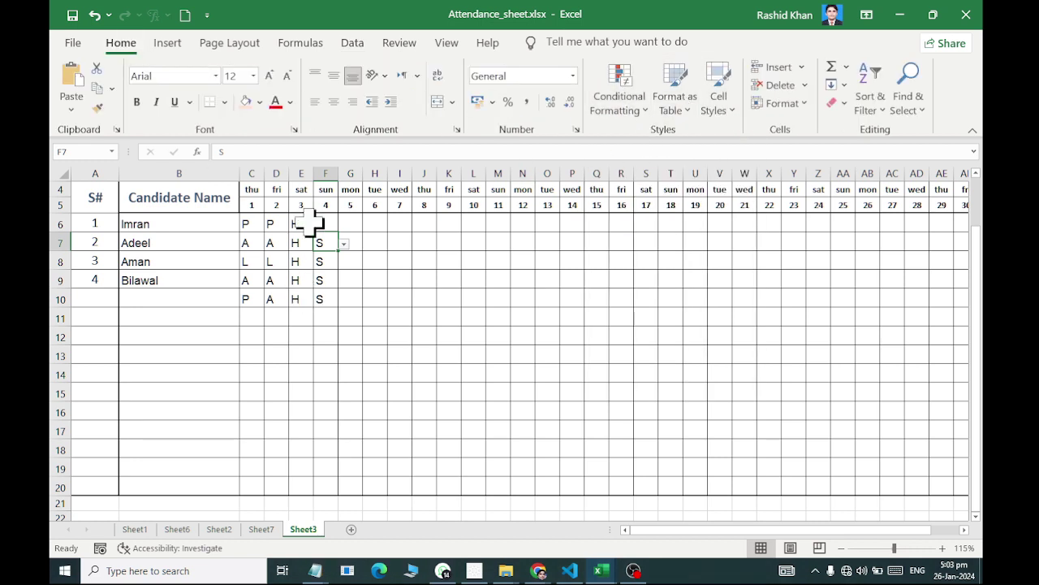
{"action": "left_click", "coordinate": [253, 226]}
{"action": "mouse_move", "coordinate": [253, 226]}
{"action": "left_mouse_down"}
{"action": "mouse_move", "coordinate": [818, 477]}
{"action": "mouse_move", "coordinate": [814, 485]}
{"action": "left_mouse_up"}
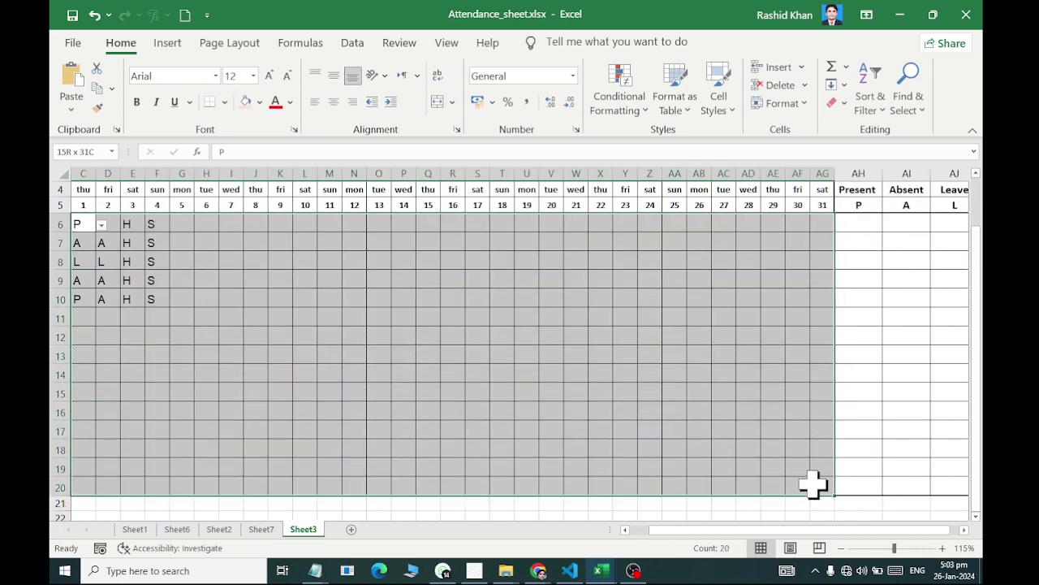
{"action": "left_click", "coordinate": [638, 529]}
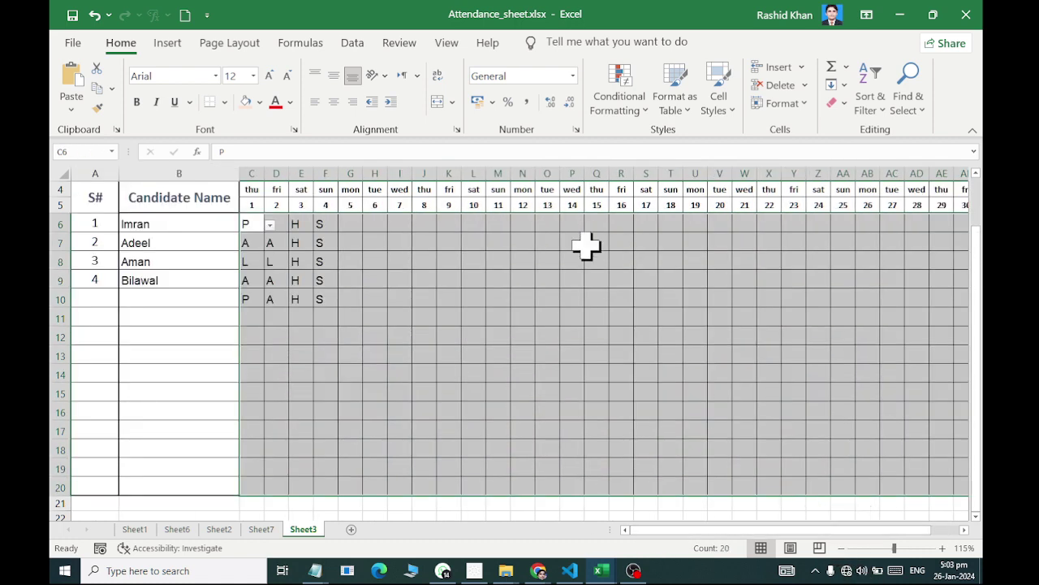
Add a Text that Contains P rule using Green Fill with Dark Green Text.
{"action": "left_click", "coordinate": [615, 106]}
{"action": "mouse_move", "coordinate": [683, 143]}
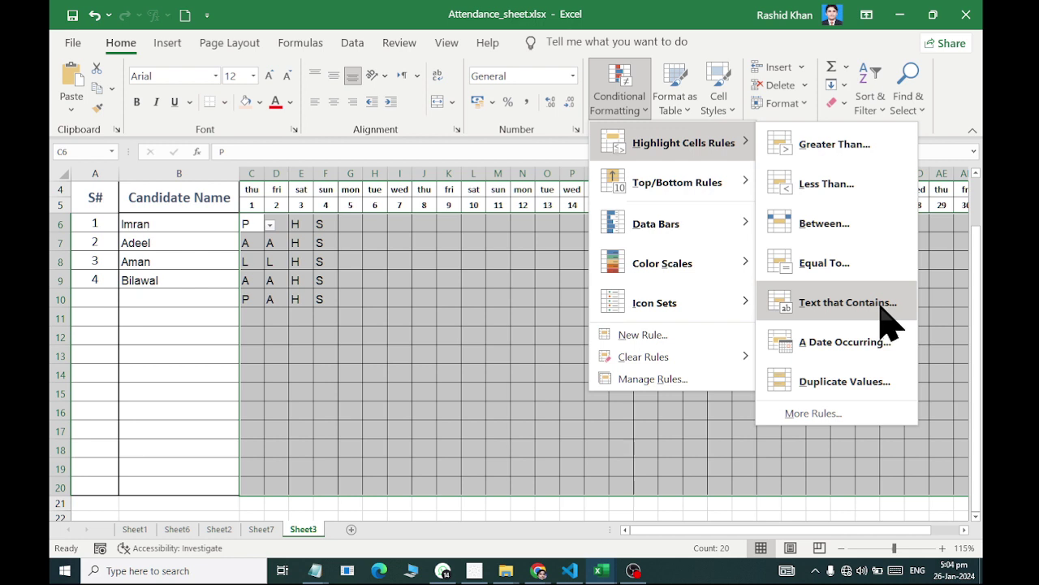
{"action": "left_click", "coordinate": [882, 309]}
{"action": "left_click_drag", "start_coordinate": [638, 195], "coordinate": [310, 353]}
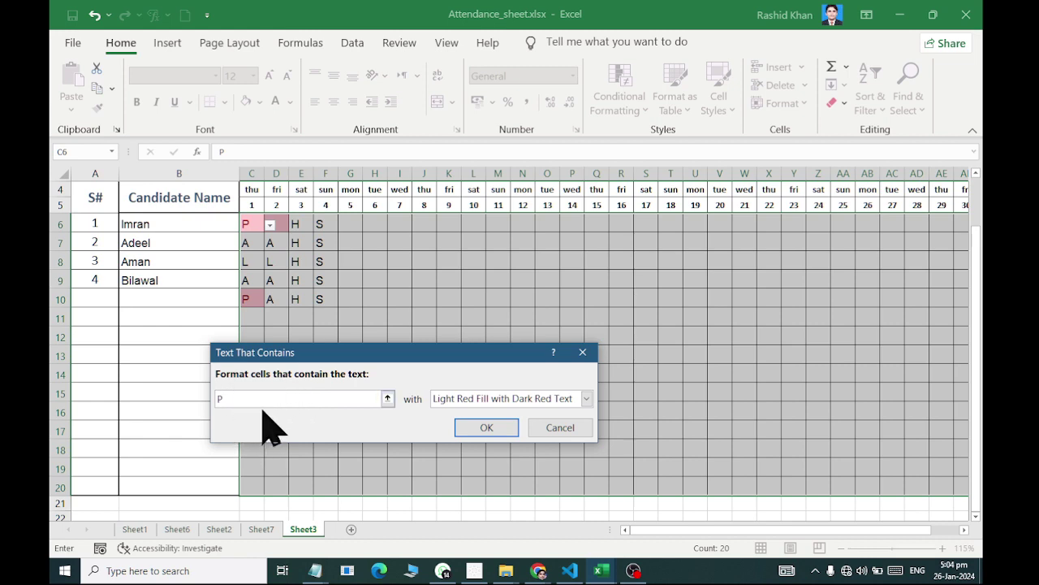
{"action": "left_click", "coordinate": [585, 398]}
{"action": "left_click", "coordinate": [572, 442]}
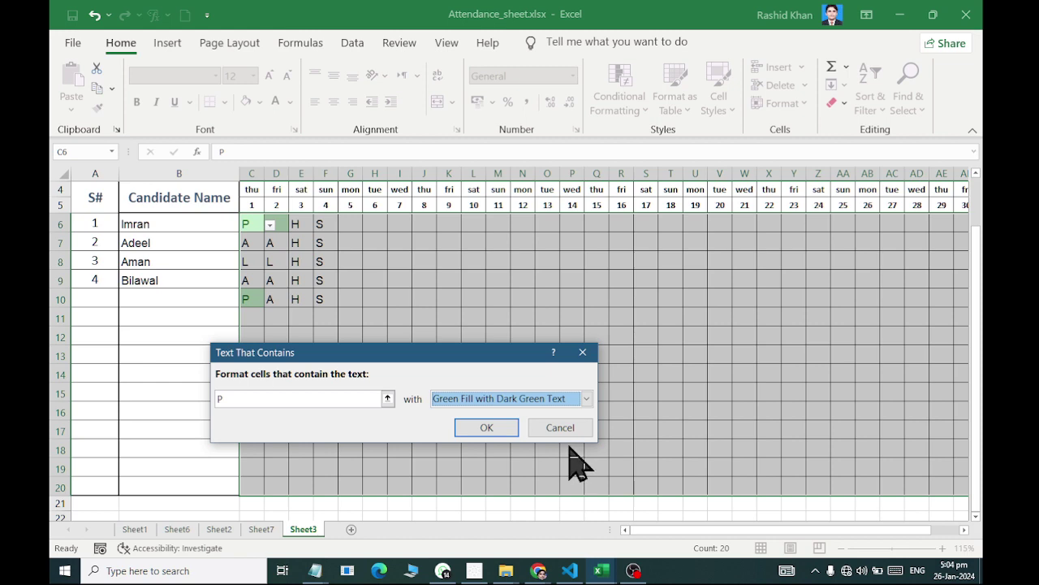
{"action": "left_click", "coordinate": [488, 428]}
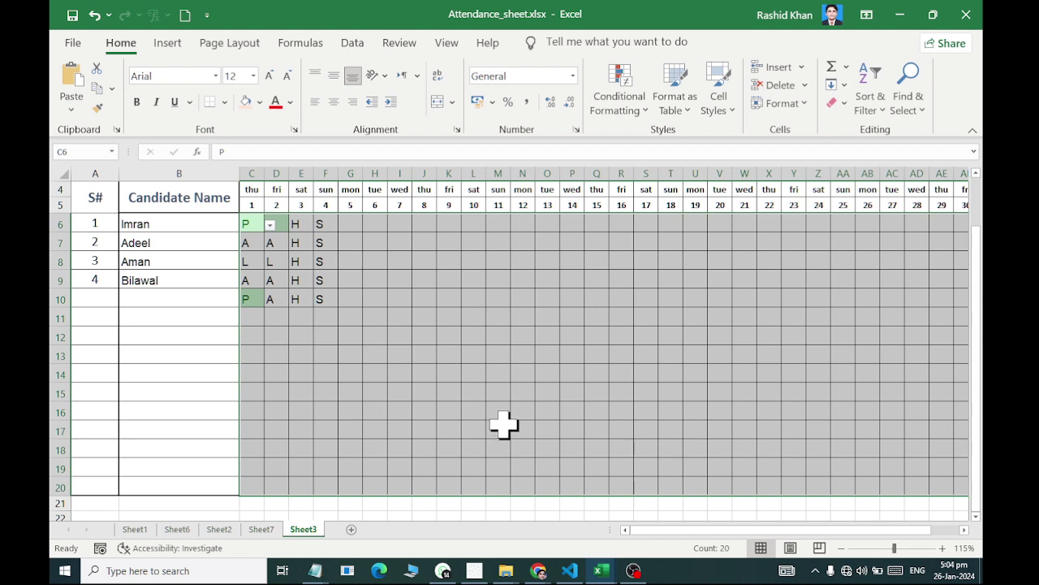
Highlight attendance cells containing A with light red fill and dark red text.
{"action": "left_click", "coordinate": [619, 90]}
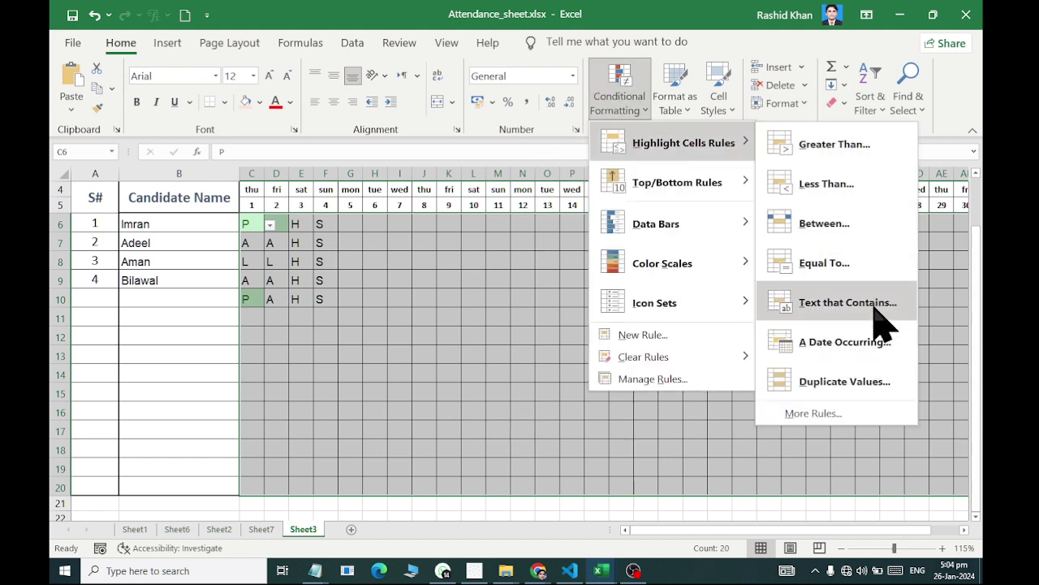
{"action": "left_click", "coordinate": [875, 312]}
{"action": "type", "text": "A"}
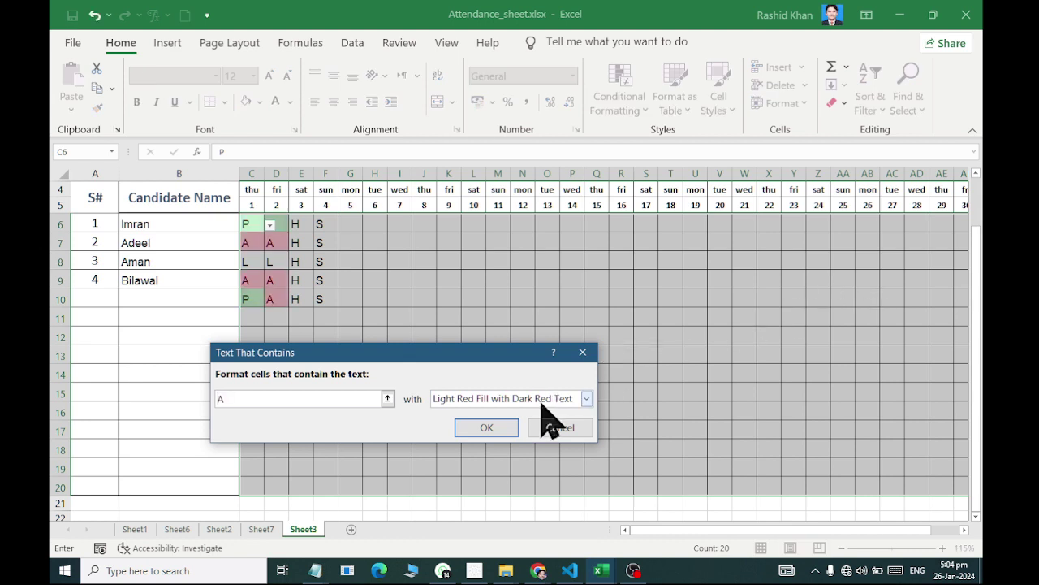
{"action": "left_click", "coordinate": [528, 398]}
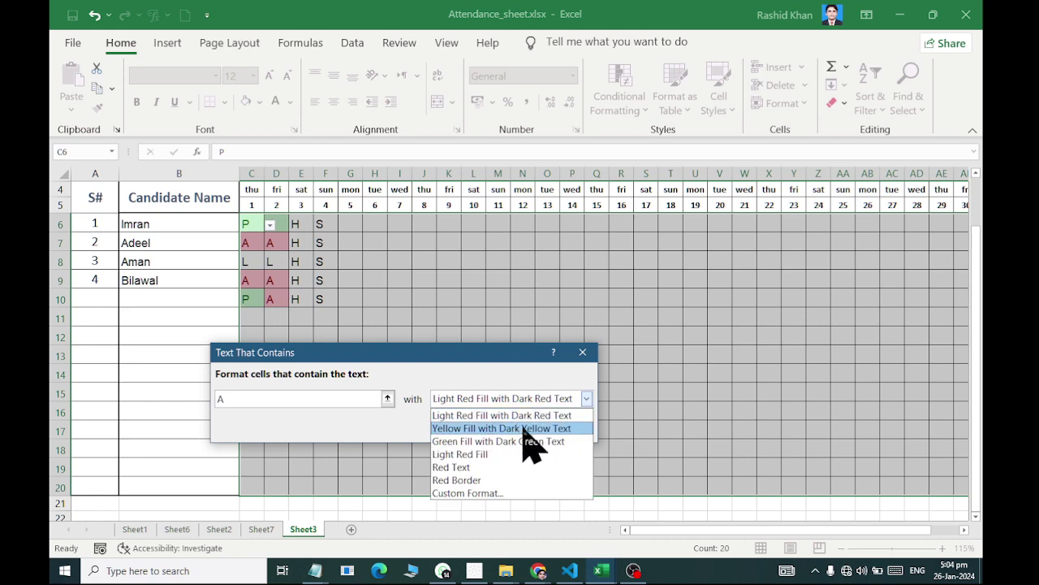
{"action": "left_click", "coordinate": [524, 411]}
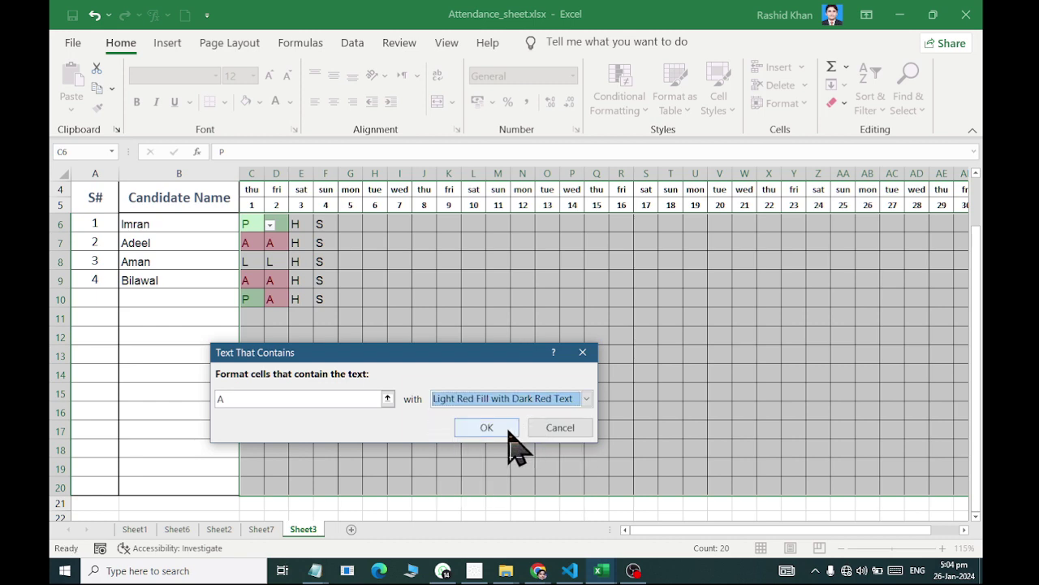
{"action": "left_click", "coordinate": [510, 431]}
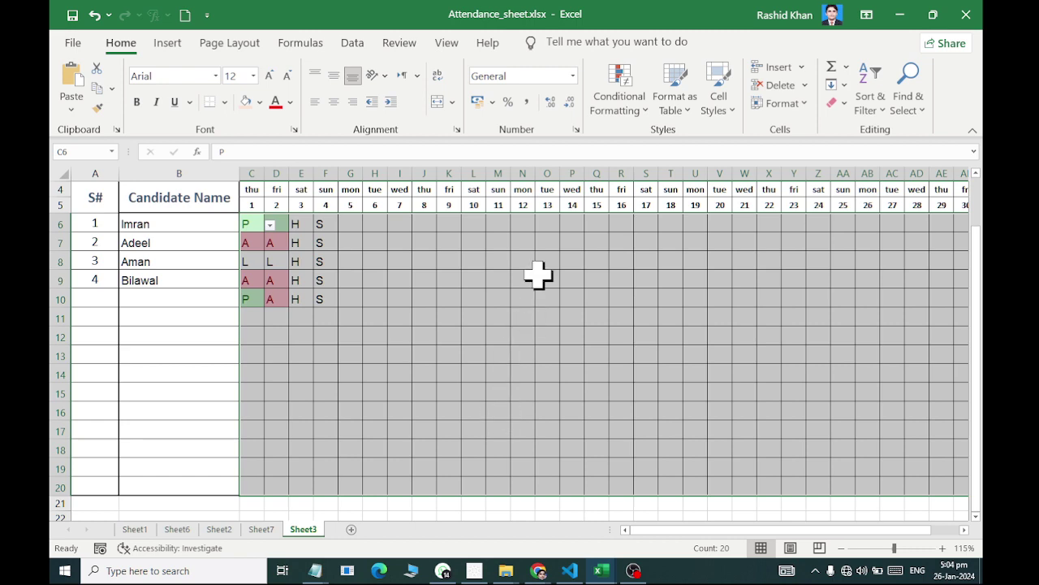
Highlight cells containing L with yellow fill and dark yellow text.
{"action": "left_click", "coordinate": [625, 85]}
{"action": "mouse_move", "coordinate": [683, 143]}
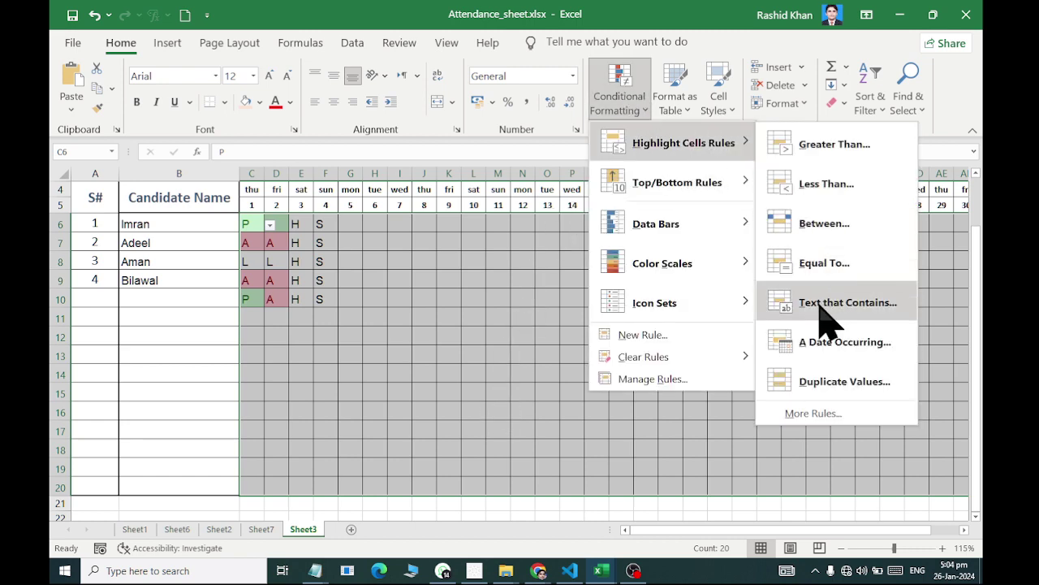
{"action": "left_click", "coordinate": [827, 317]}
{"action": "type", "text": "L"}
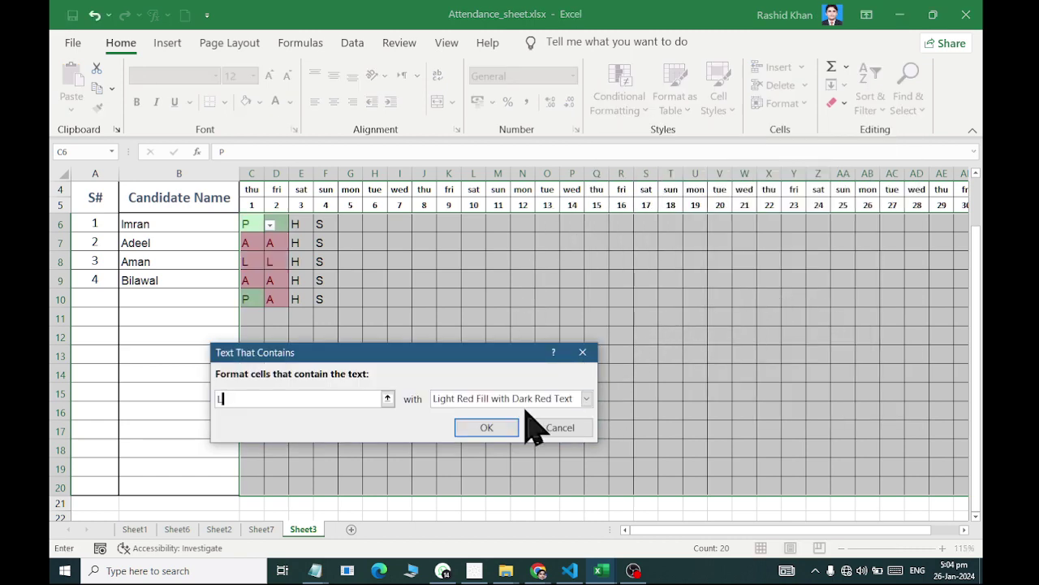
{"action": "left_click", "coordinate": [520, 398]}
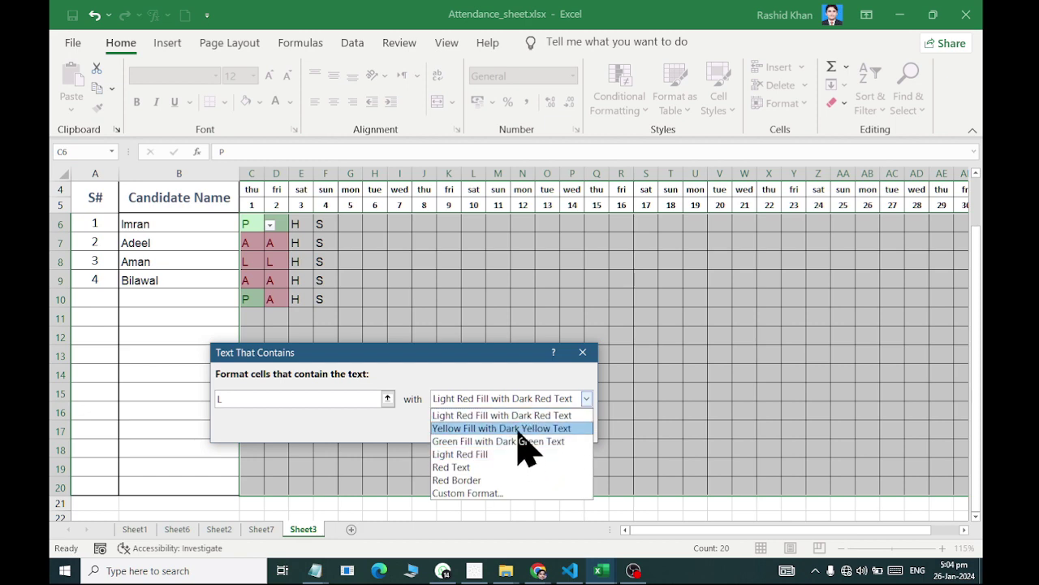
{"action": "left_click", "coordinate": [514, 428]}
{"action": "left_click", "coordinate": [499, 427]}
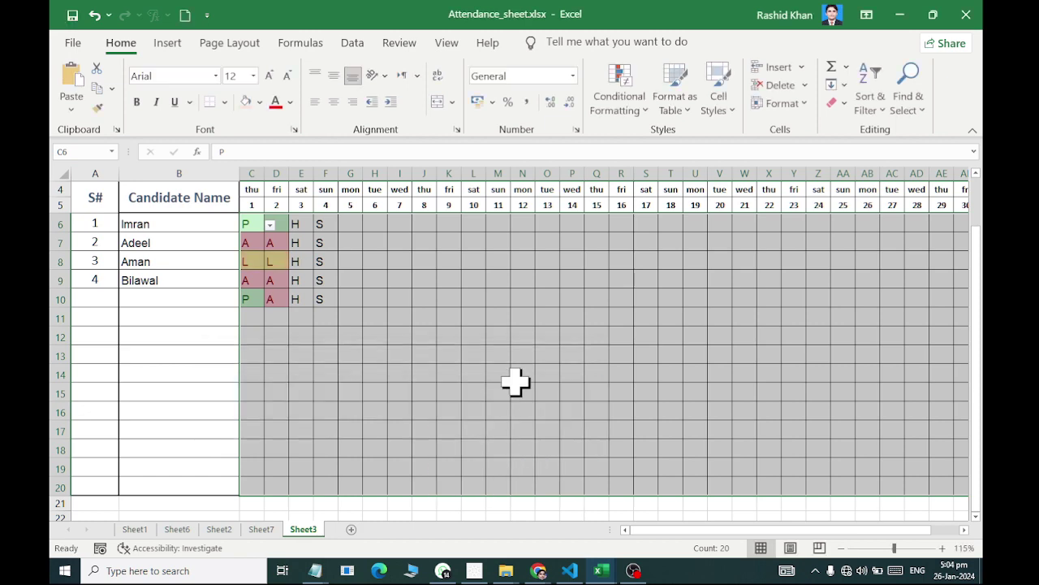
{"action": "left_click", "coordinate": [637, 96]}
Add a Text That Contains rule giving H cells a custom light blue fill.
{"action": "left_click", "coordinate": [825, 300]}
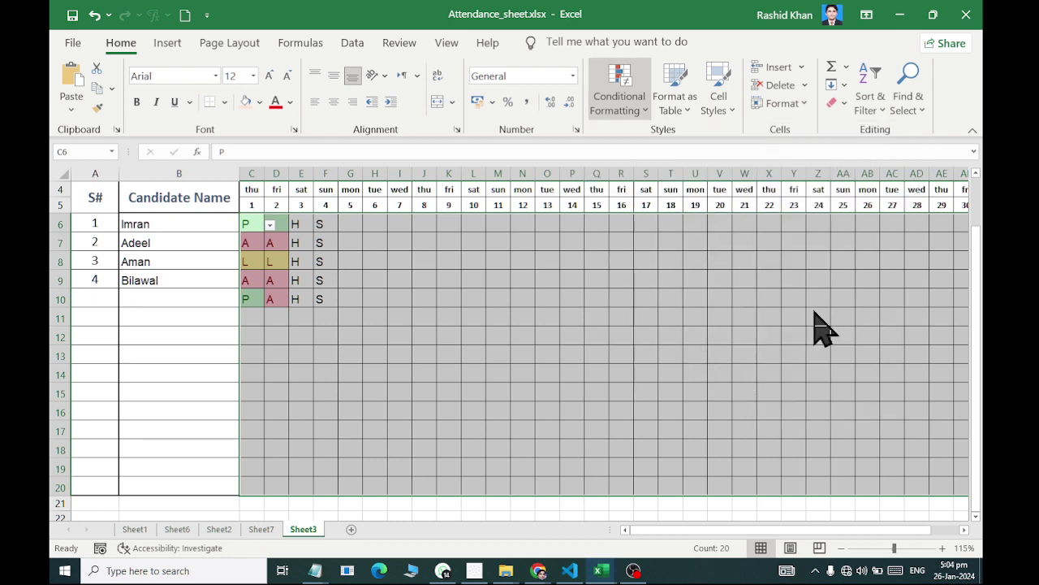
{"action": "type", "text": "H"}
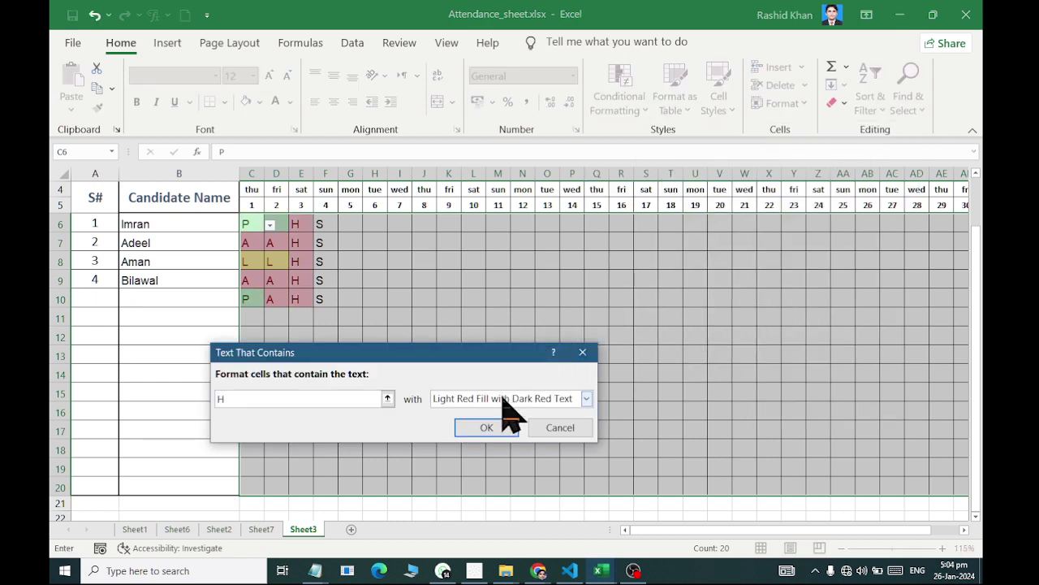
{"action": "left_click", "coordinate": [505, 400]}
{"action": "left_click", "coordinate": [515, 493]}
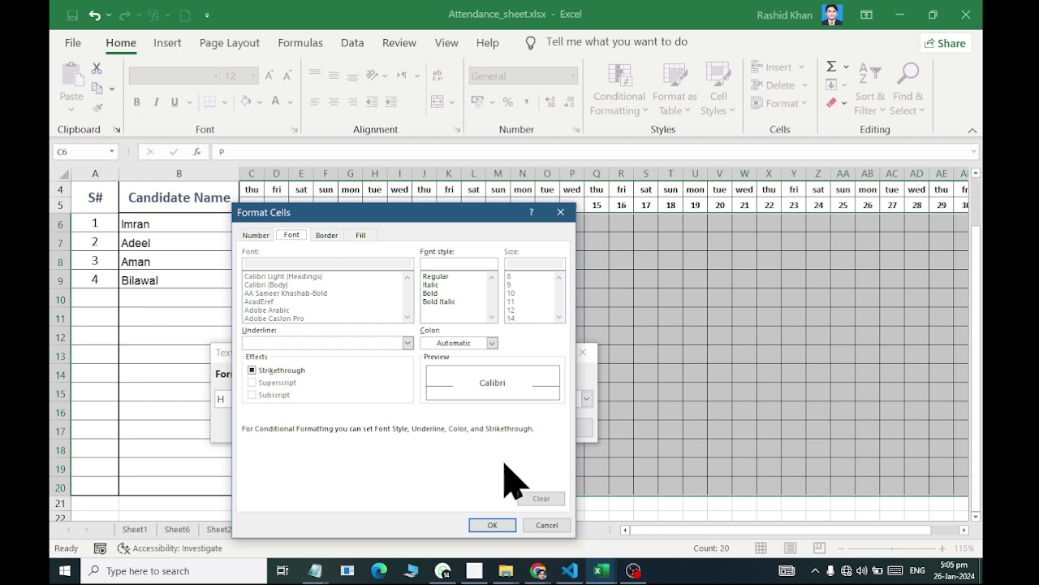
{"action": "left_click", "coordinate": [360, 235]}
{"action": "left_click", "coordinate": [347, 324]}
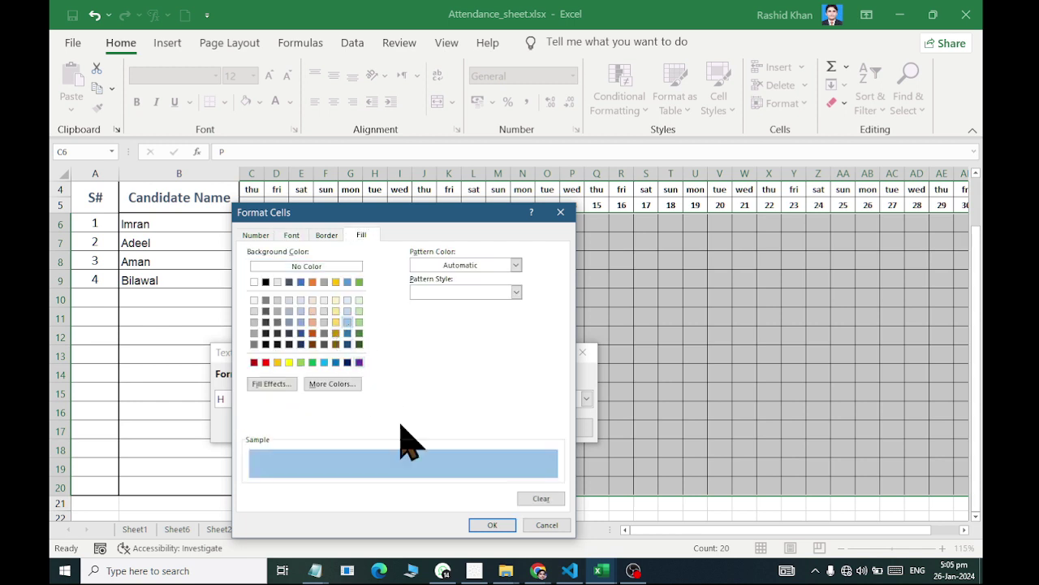
{"action": "left_click", "coordinate": [492, 524]}
{"action": "left_click", "coordinate": [487, 428]}
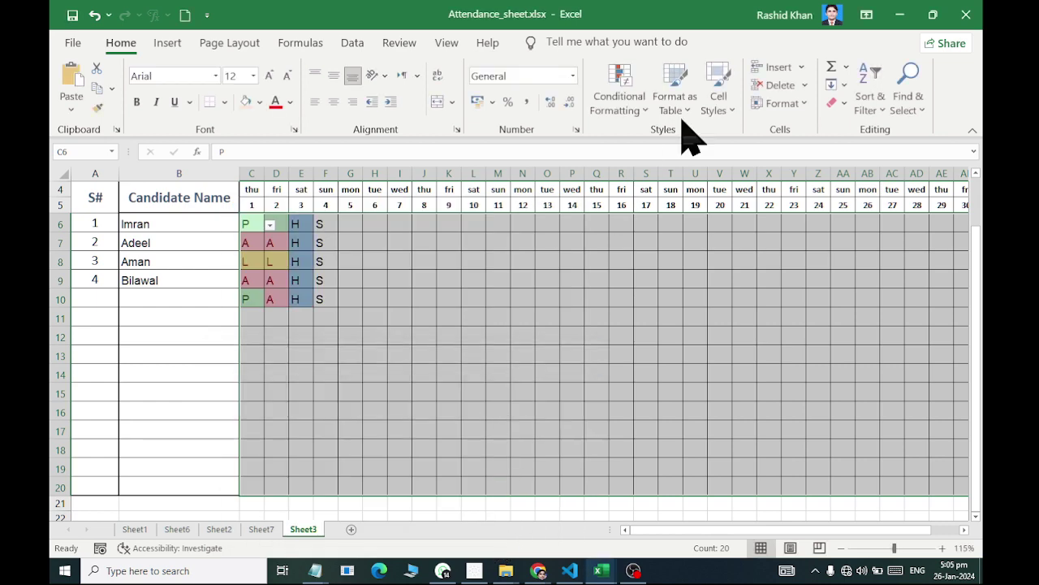
Add a rule giving S cells a dark grey fill with a light font colour.
{"action": "left_click", "coordinate": [622, 100]}
{"action": "left_click", "coordinate": [845, 312]}
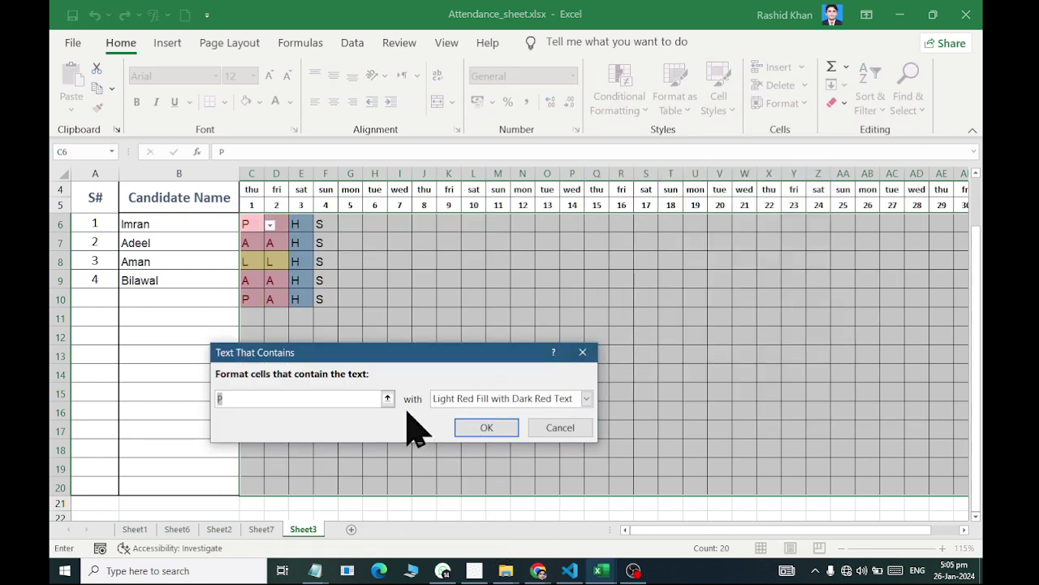
{"action": "type", "text": "S"}
{"action": "left_click", "coordinate": [471, 397]}
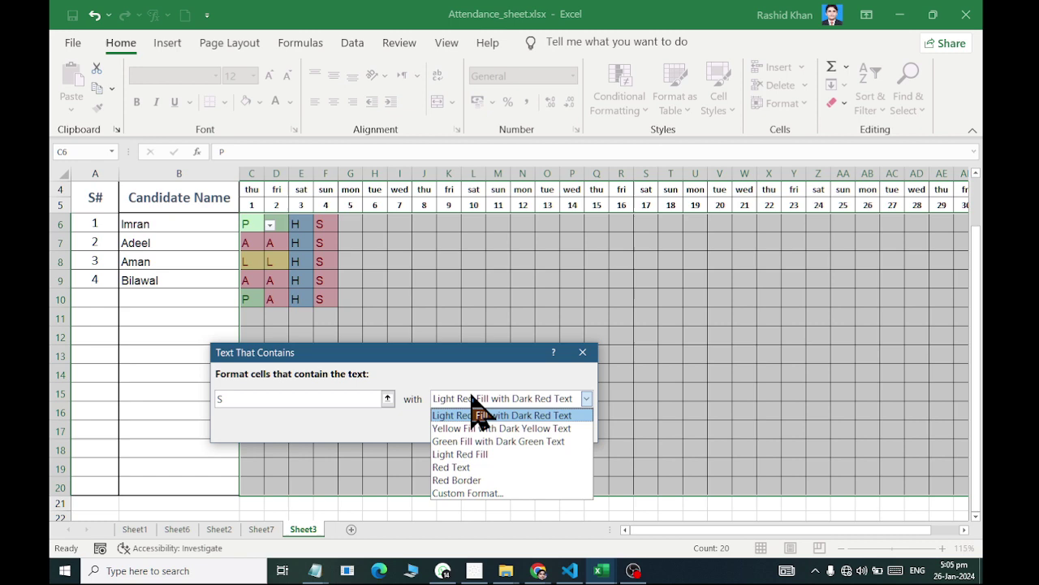
{"action": "left_click", "coordinate": [473, 492]}
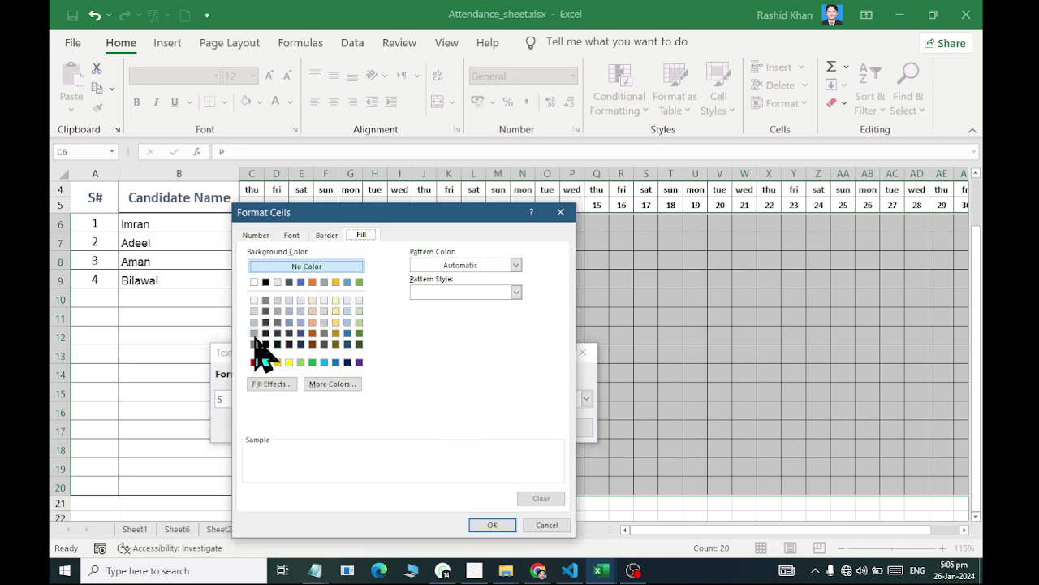
{"action": "left_click", "coordinate": [254, 333]}
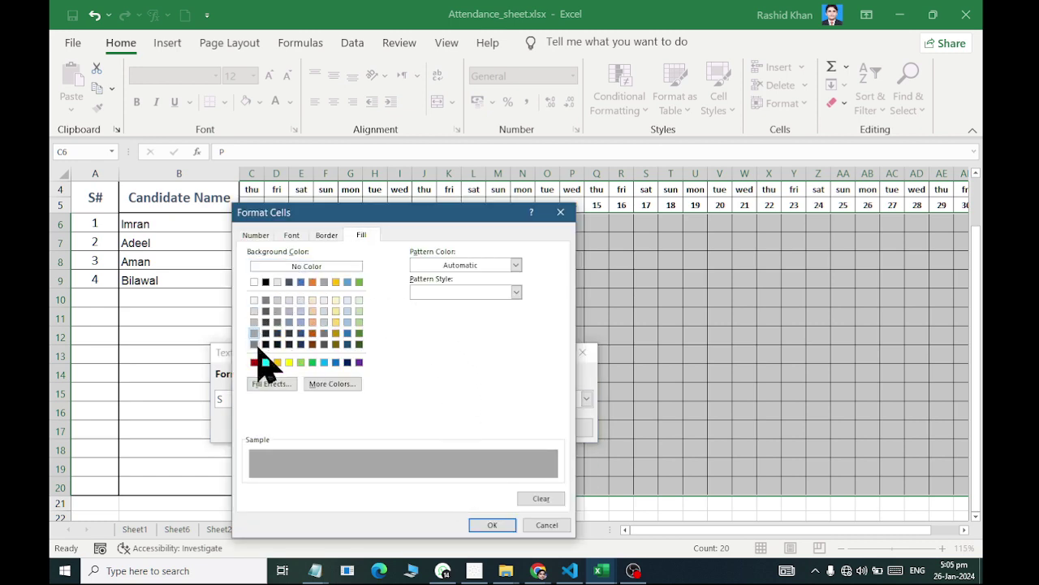
{"action": "left_click", "coordinate": [254, 344]}
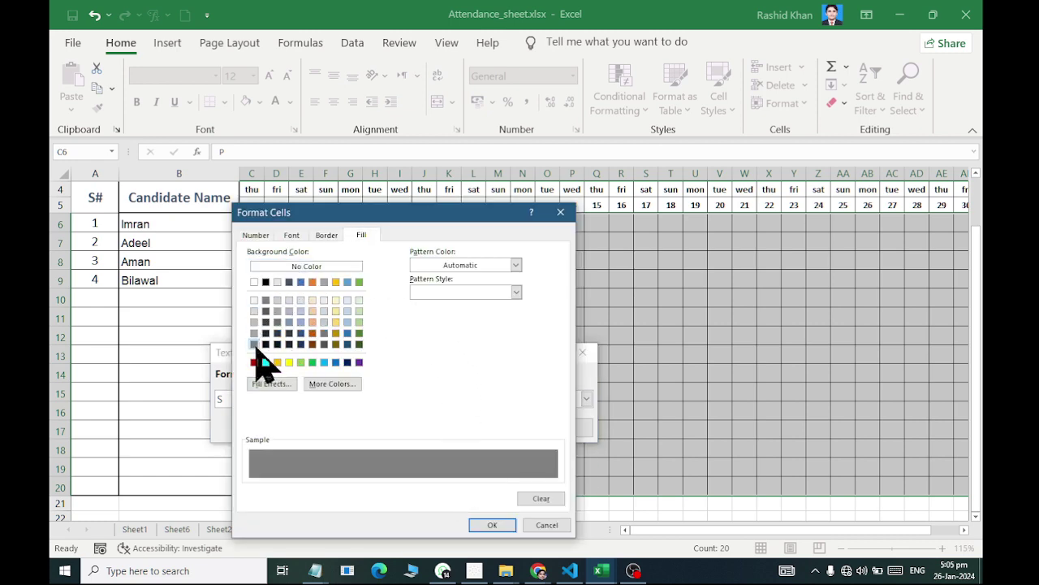
{"action": "left_click", "coordinate": [291, 235]}
{"action": "left_click", "coordinate": [491, 343]}
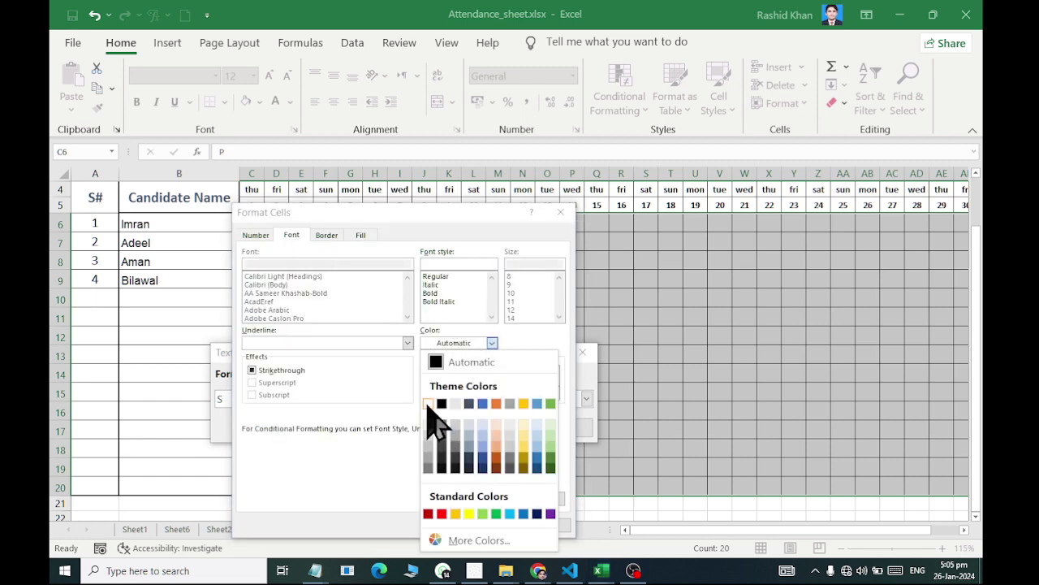
{"action": "left_click", "coordinate": [429, 398]}
{"action": "left_click", "coordinate": [492, 524]}
{"action": "left_click", "coordinate": [490, 427]}
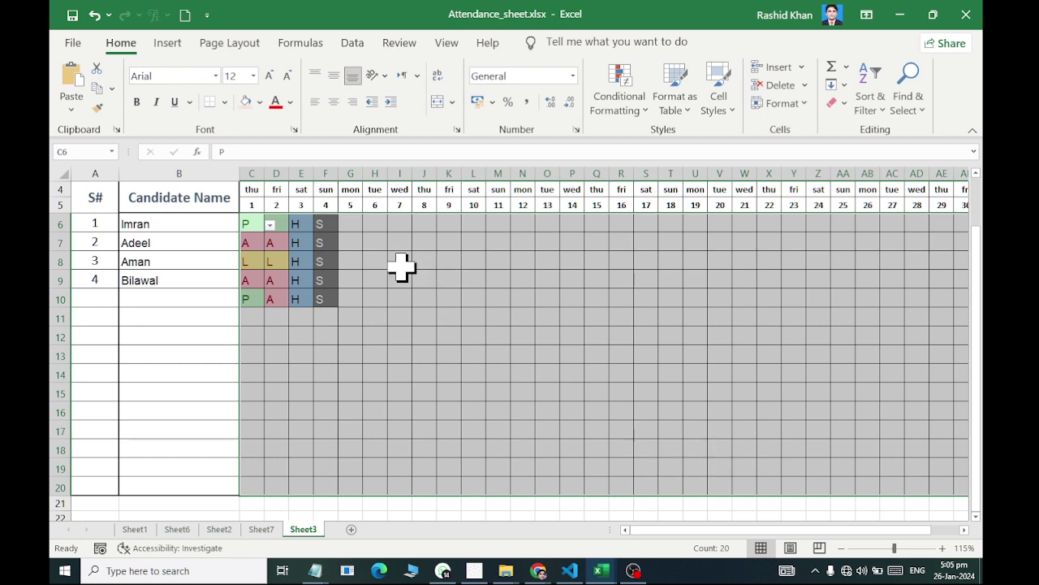
Try each code A, P, L, H, S in G6's dropdown, leaving G6 as P.
{"action": "left_click", "coordinate": [359, 224]}
{"action": "left_click", "coordinate": [370, 226]}
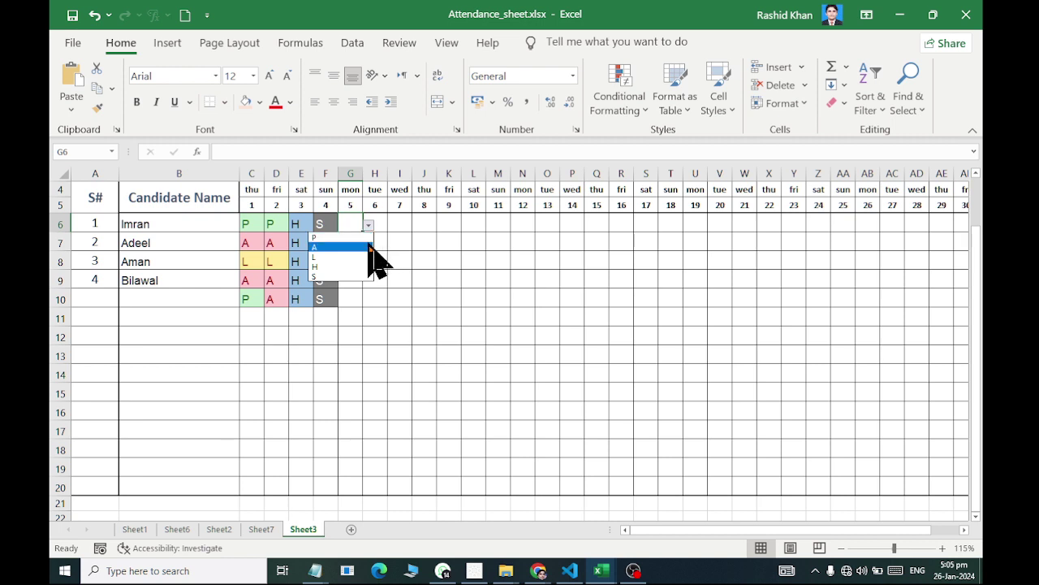
{"action": "left_click", "coordinate": [374, 251]}
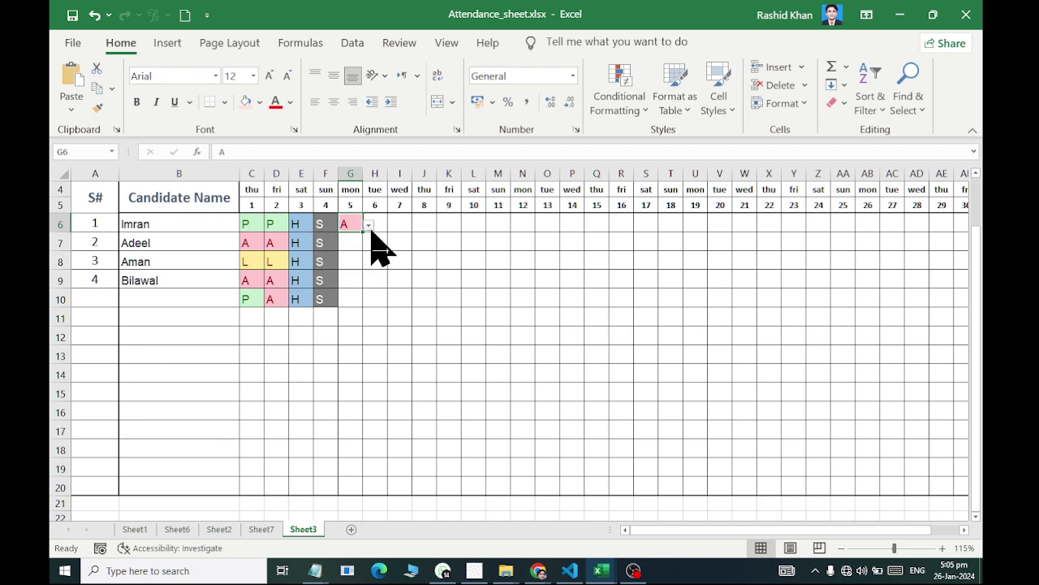
{"action": "left_click", "coordinate": [369, 226]}
{"action": "left_click", "coordinate": [341, 237]}
{"action": "left_click", "coordinate": [369, 226]}
{"action": "left_click", "coordinate": [357, 256]}
{"action": "left_click", "coordinate": [369, 226]}
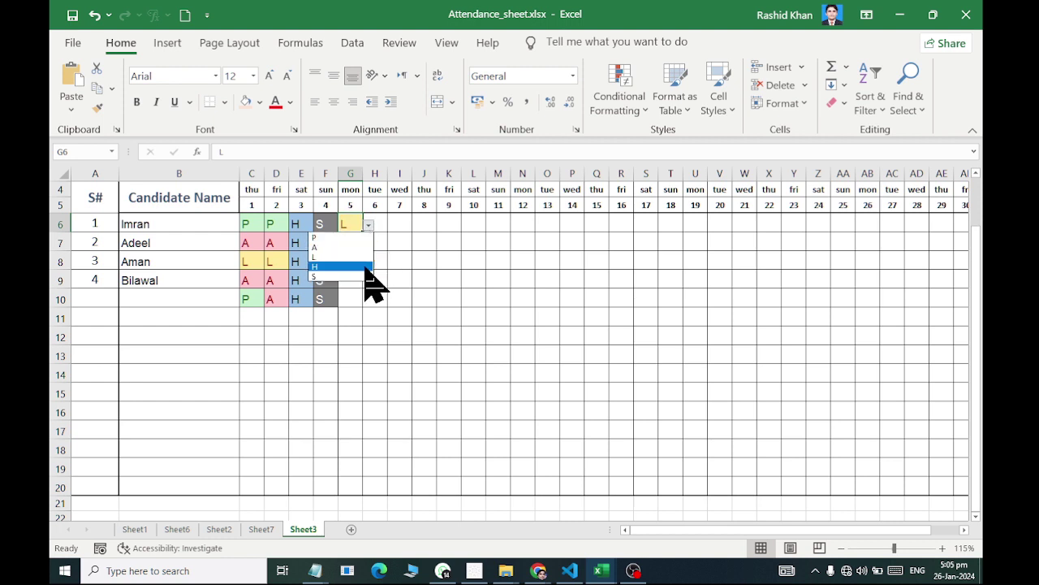
{"action": "left_click", "coordinate": [361, 267]}
{"action": "left_click", "coordinate": [368, 226]}
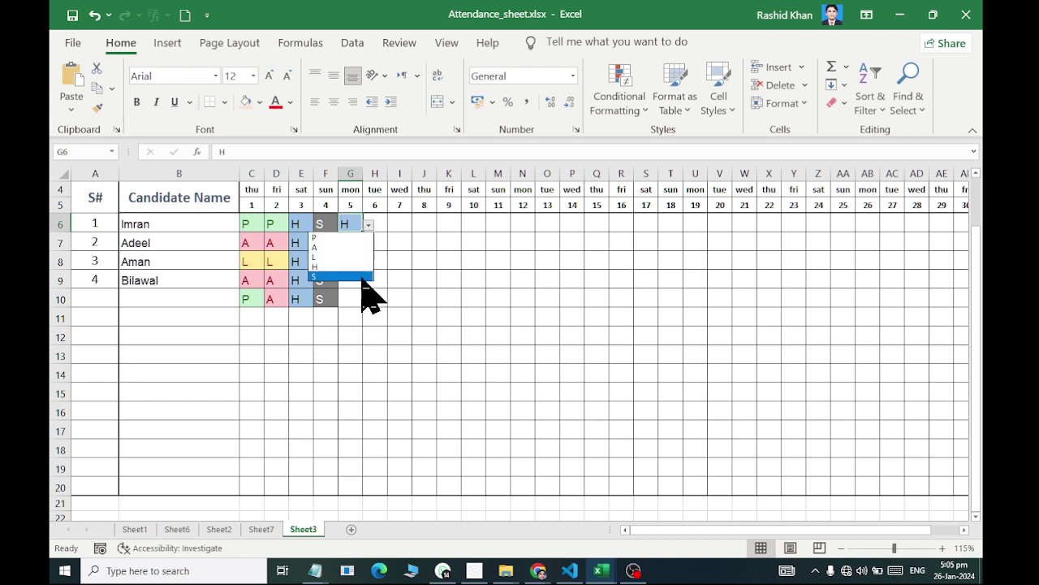
{"action": "left_click", "coordinate": [363, 280]}
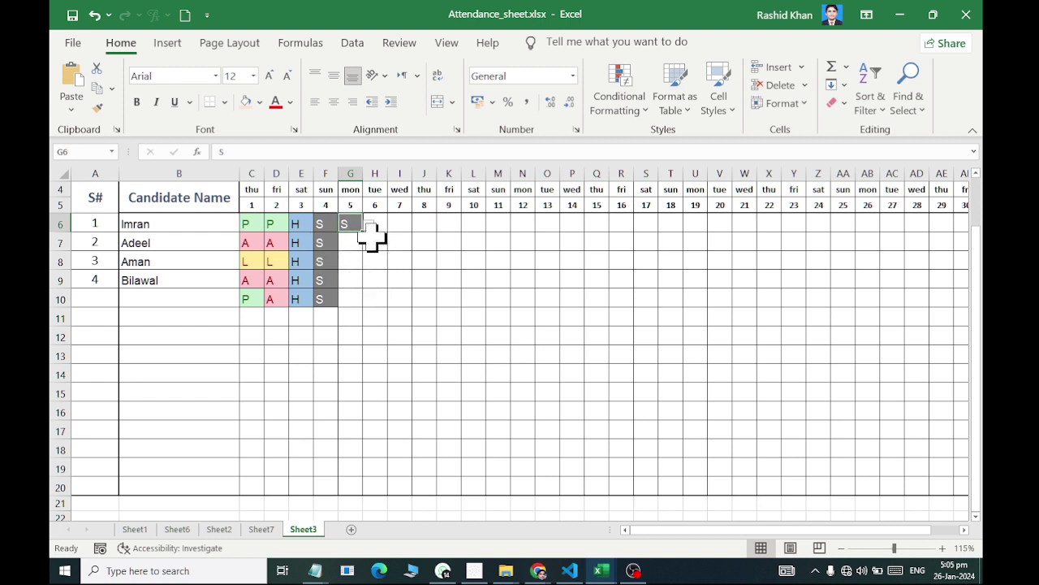
{"action": "left_click", "coordinate": [368, 226]}
{"action": "left_click", "coordinate": [357, 240]}
Fill H6:J6 with P and enter A, P, A, L across G7:J7.
{"action": "key", "text": "Right"}
{"action": "type", "text": "P"}
{"action": "key", "text": "Right"}
{"action": "type", "text": "P"}
{"action": "key", "text": "Right"}
{"action": "type", "text": "P"}
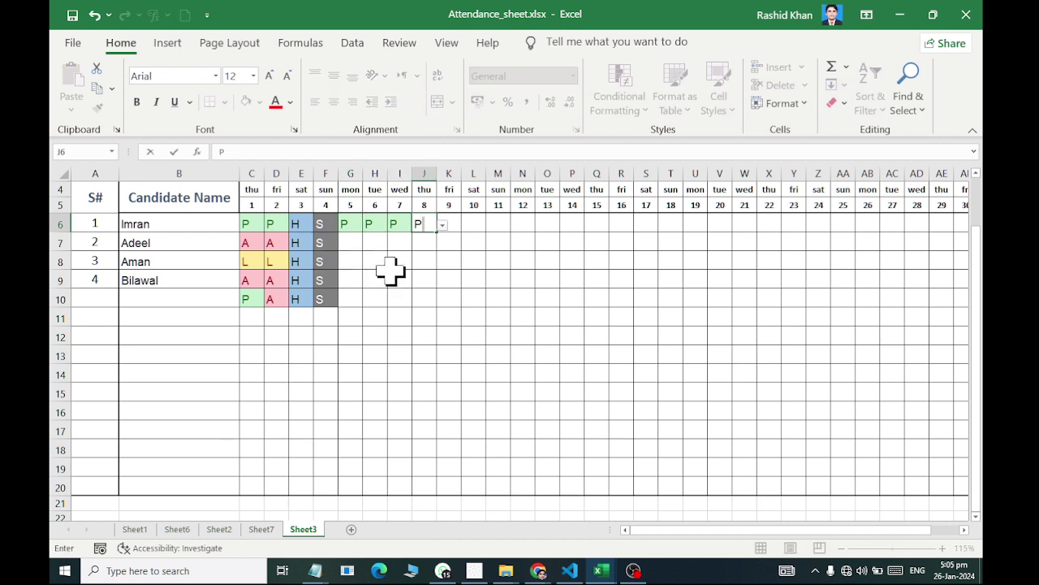
{"action": "key", "text": "Return"}
{"action": "key", "text": "Left"}
{"action": "key", "text": "Left"}
{"action": "key", "text": "Left"}
{"action": "type", "text": "A"}
{"action": "key", "text": "Right"}
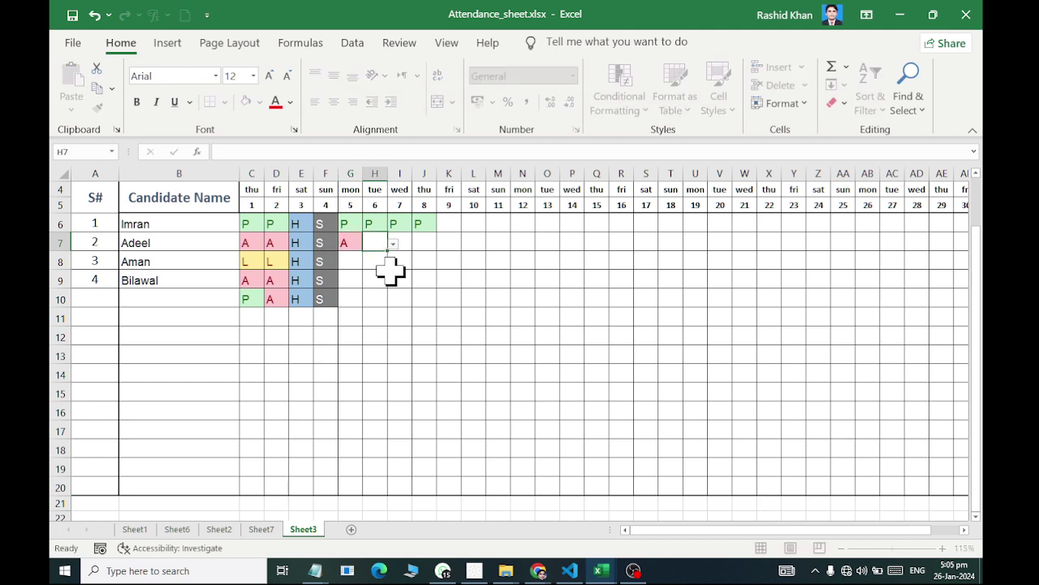
{"action": "type", "text": "P"}
{"action": "key", "text": "Right"}
{"action": "key", "text": "Right"}
{"action": "type", "text": "L"}
{"action": "key", "text": "Right"}
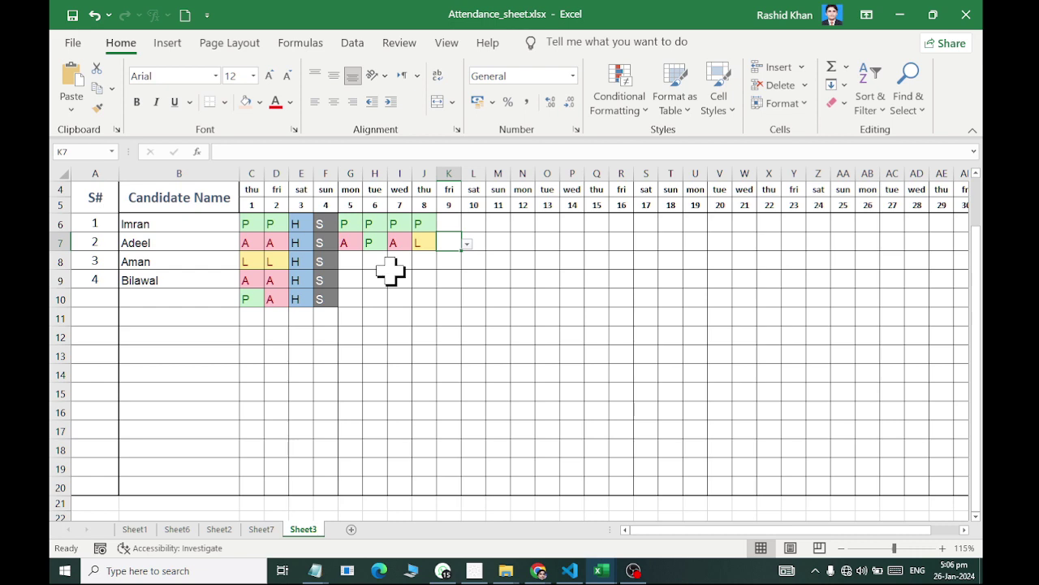
{"action": "mouse_move", "coordinate": [249, 217]}
{"action": "left_mouse_down"}
{"action": "mouse_move", "coordinate": [945, 274]}
{"action": "mouse_move", "coordinate": [783, 482]}
{"action": "left_mouse_up"}
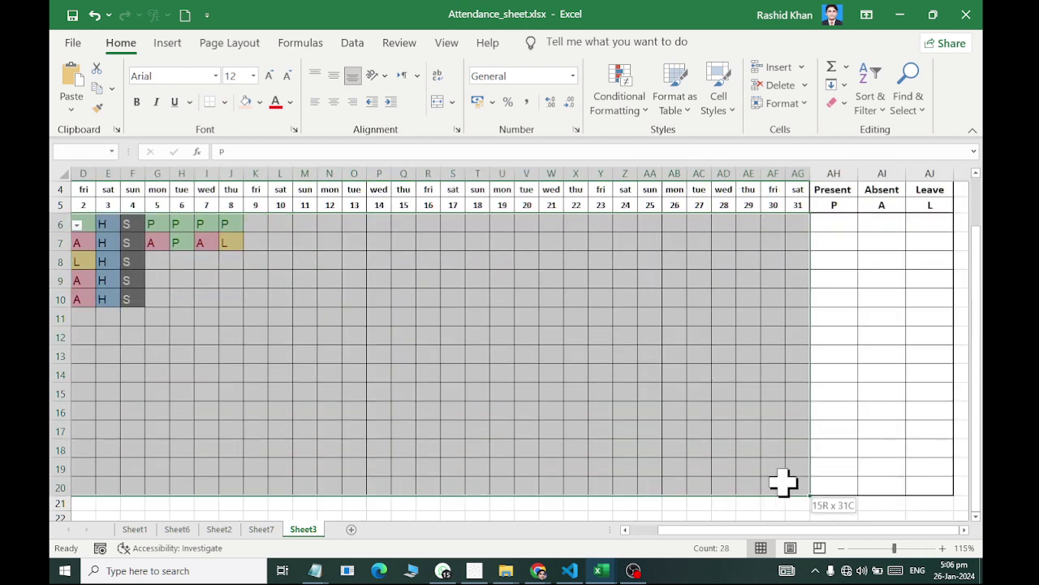
{"action": "left_click", "coordinate": [635, 112]}
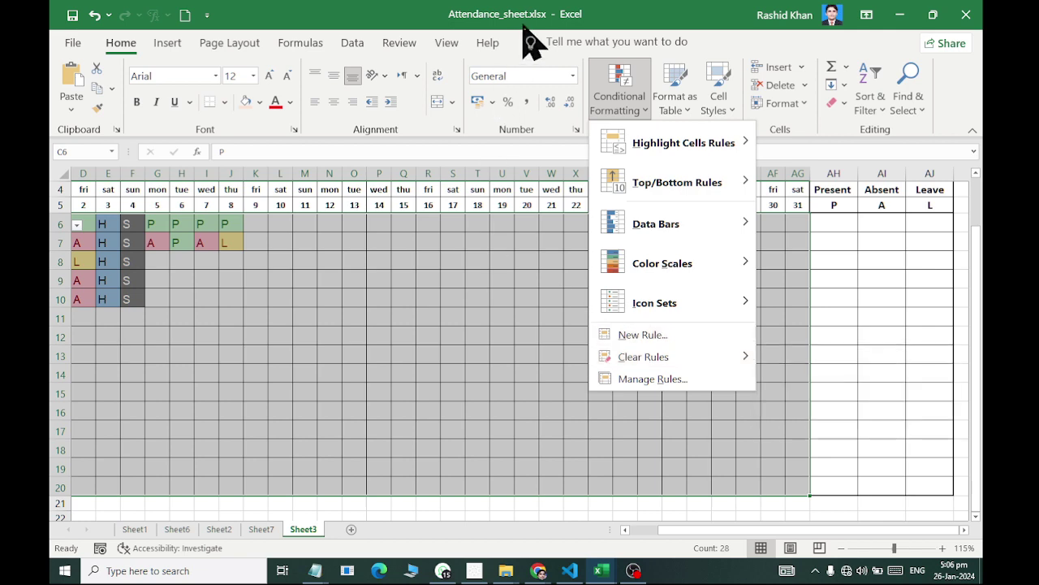
{"action": "key", "text": "Escape"}
{"action": "left_click", "coordinate": [870, 226]}
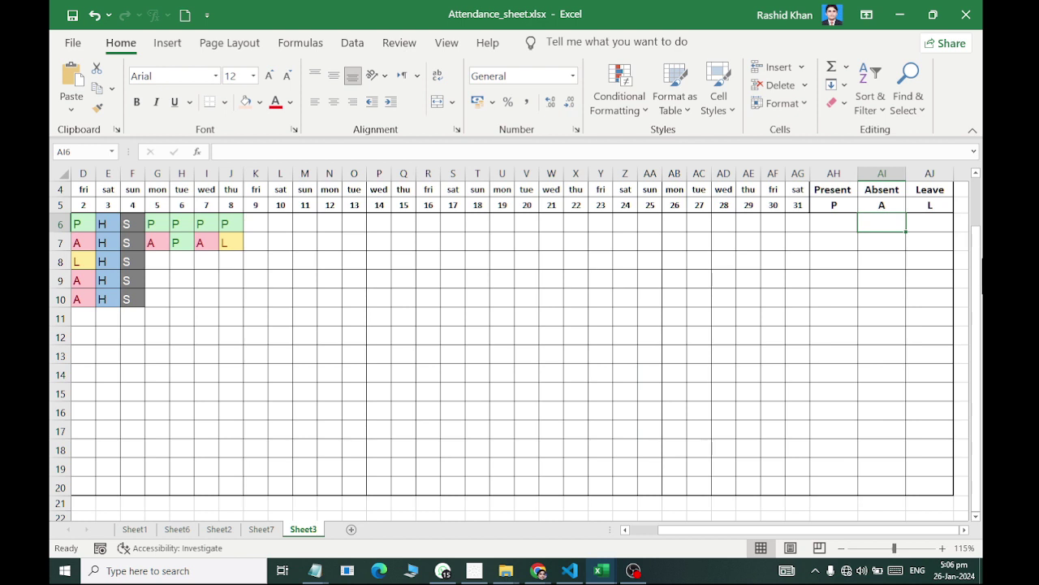
{"action": "left_click", "coordinate": [834, 223]}
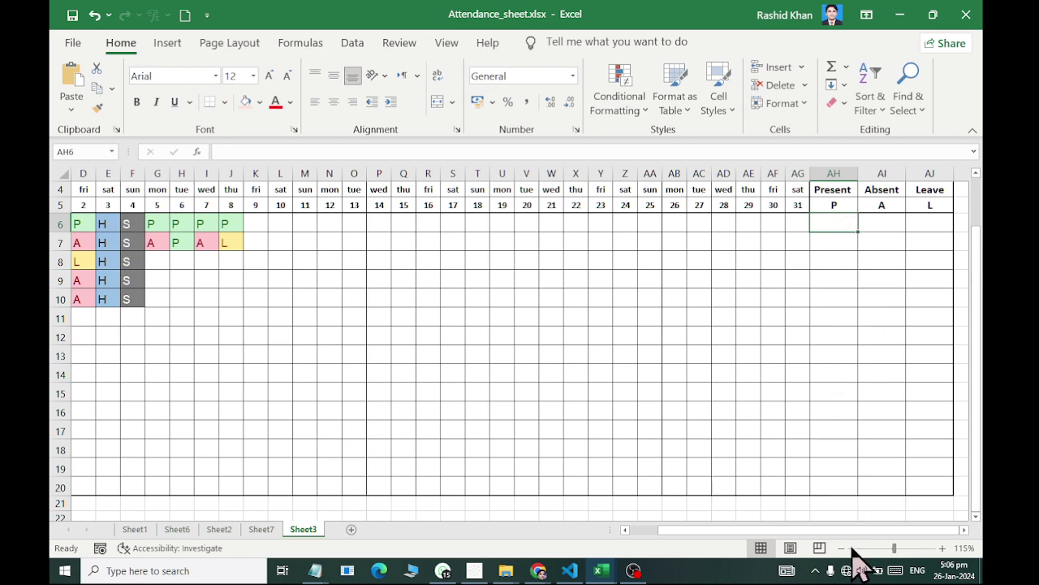
{"action": "left_click_drag", "start_coordinate": [852, 530], "coordinate": [834, 538]}
{"action": "left_click_drag", "start_coordinate": [844, 553], "coordinate": [847, 550]}
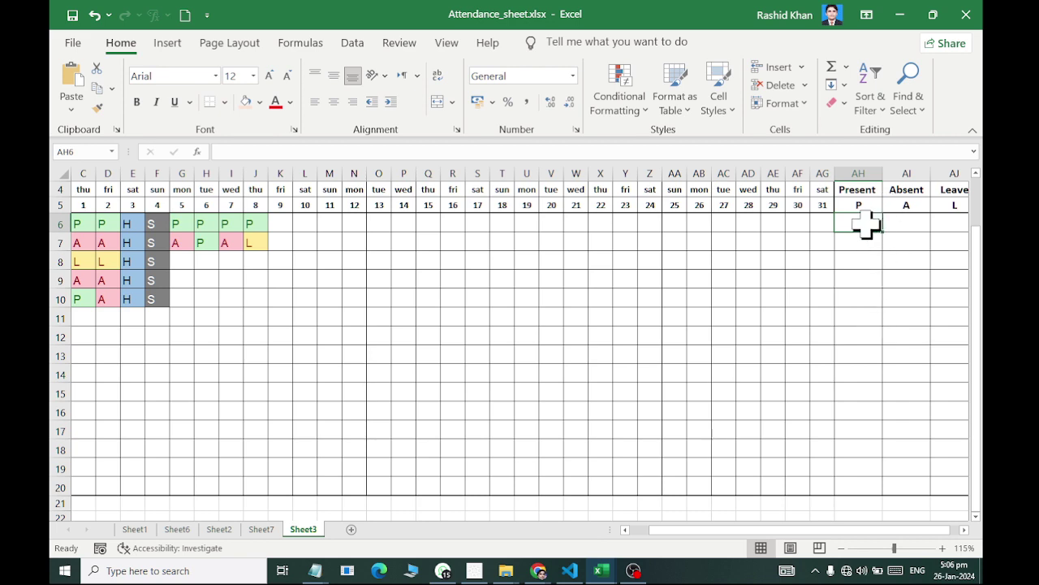
Insert COUNTIF from the Formulas tab's Statistical functions into the Present total cell AH6.
{"action": "left_click", "coordinate": [302, 45]}
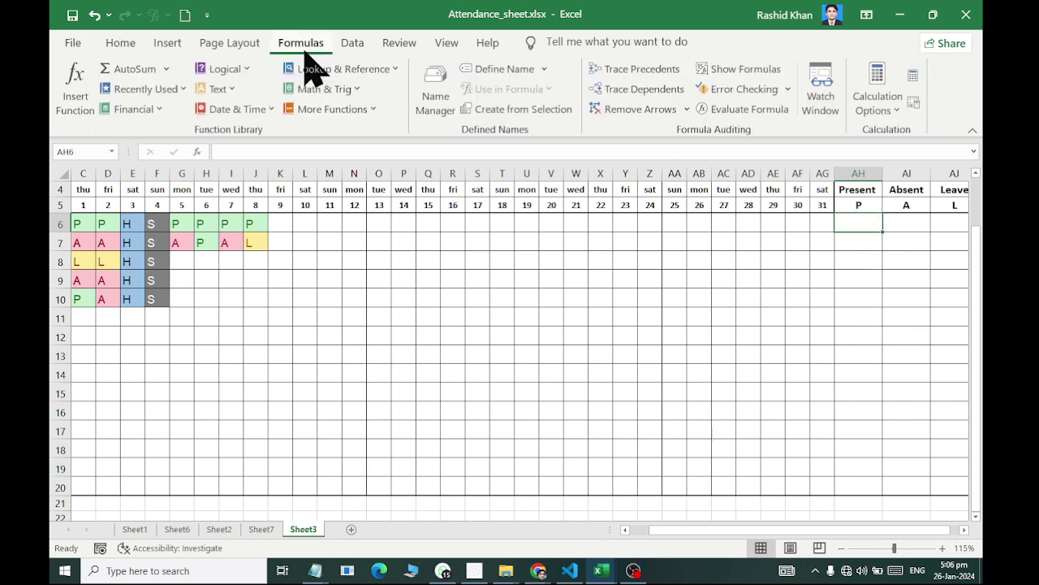
{"action": "left_click", "coordinate": [369, 109]}
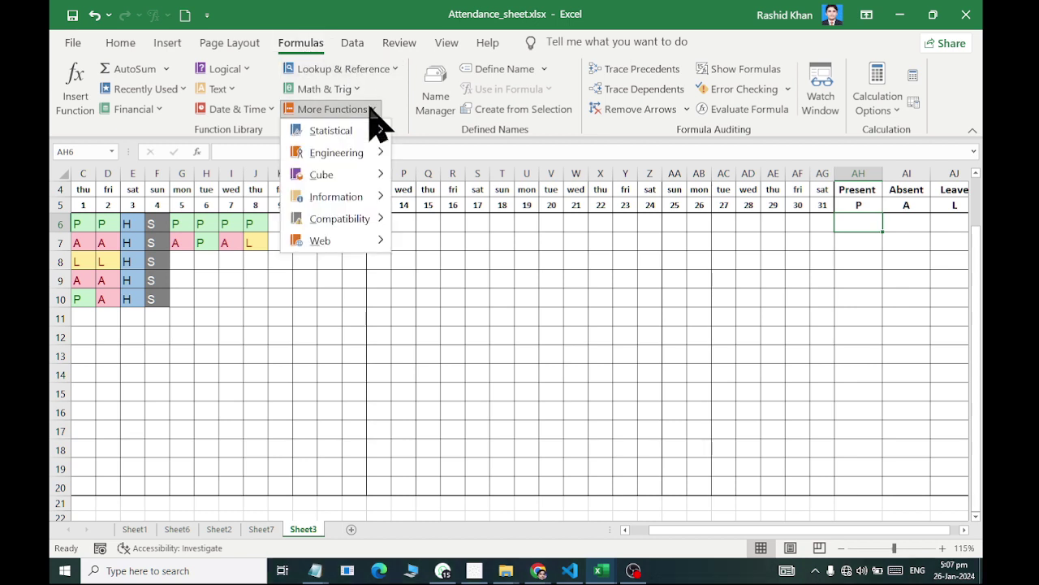
{"action": "mouse_move", "coordinate": [331, 129]}
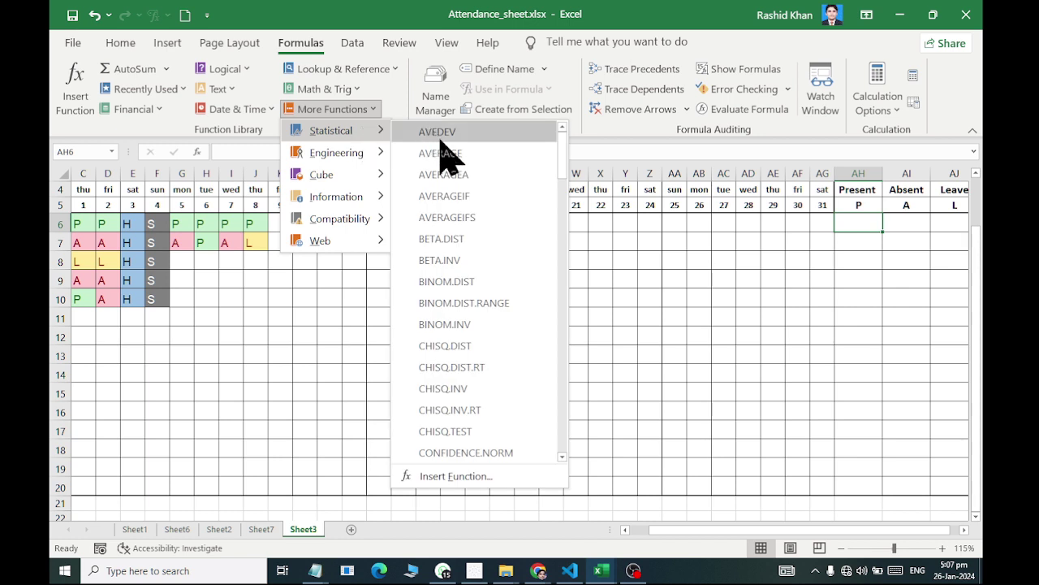
{"action": "scroll", "coordinate": [458, 412], "scroll_direction": "down", "scroll_amount": 1}
{"action": "scroll", "coordinate": [458, 412], "scroll_direction": "down", "scroll_amount": 1}
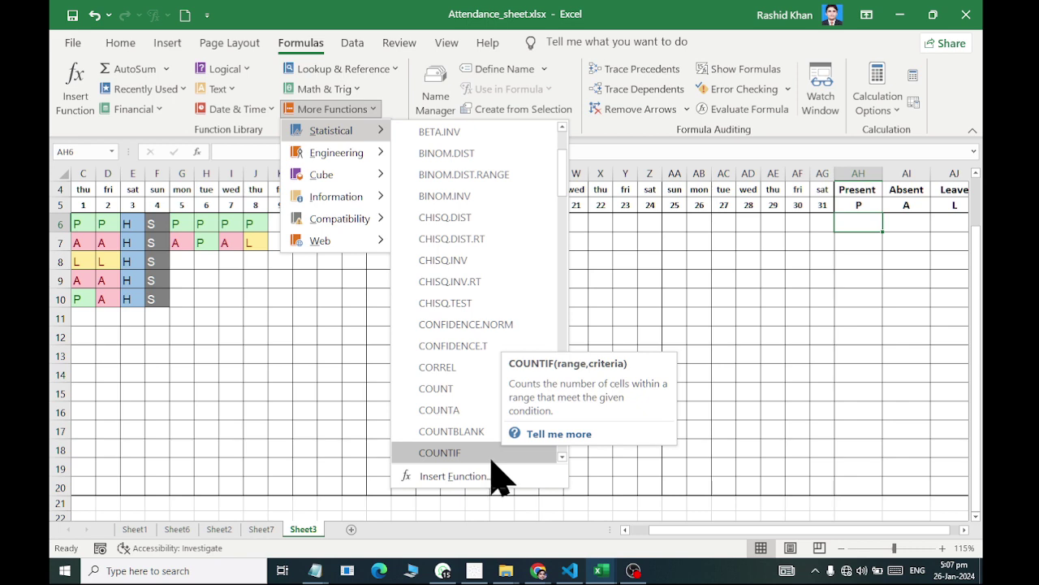
{"action": "left_click", "coordinate": [492, 455]}
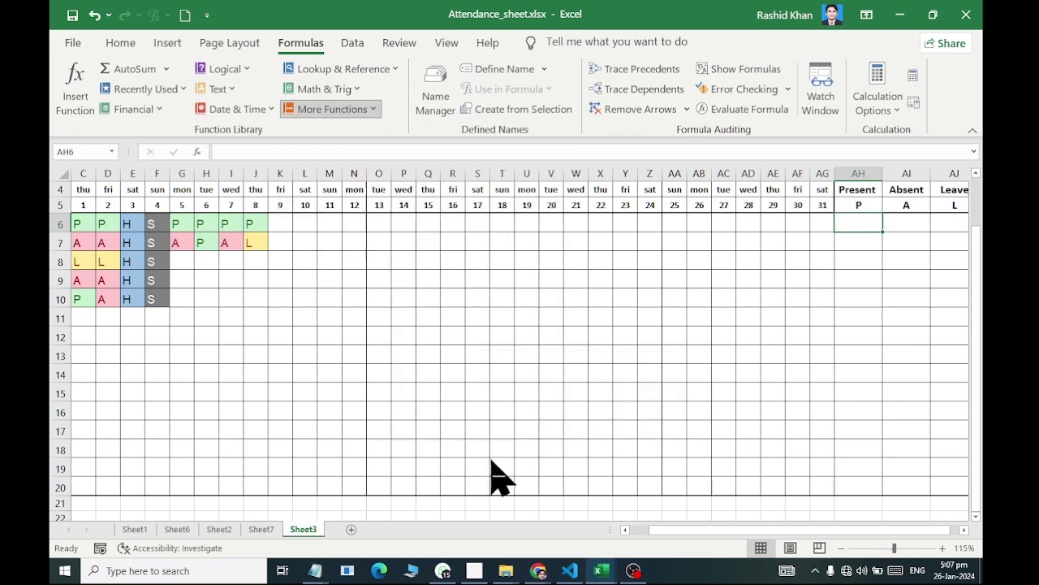
Set the COUNTIF range to row 6's day cells C6:AG6.
{"action": "mouse_move", "coordinate": [471, 289]}
{"action": "left_mouse_down"}
{"action": "mouse_move", "coordinate": [510, 64]}
{"action": "mouse_move", "coordinate": [562, 34]}
{"action": "mouse_move", "coordinate": [552, 42]}
{"action": "left_mouse_up"}
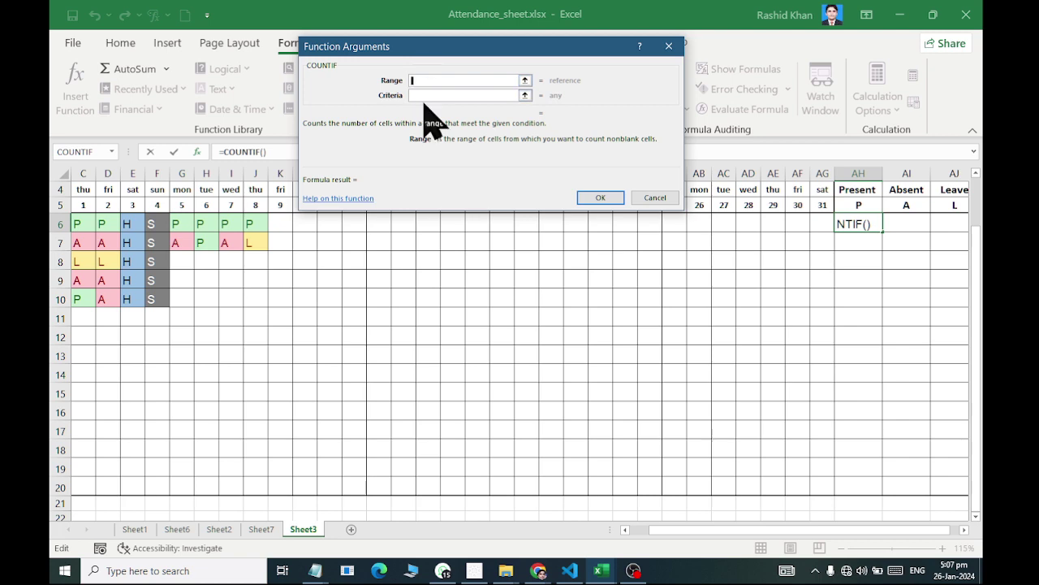
{"action": "left_click", "coordinate": [429, 95]}
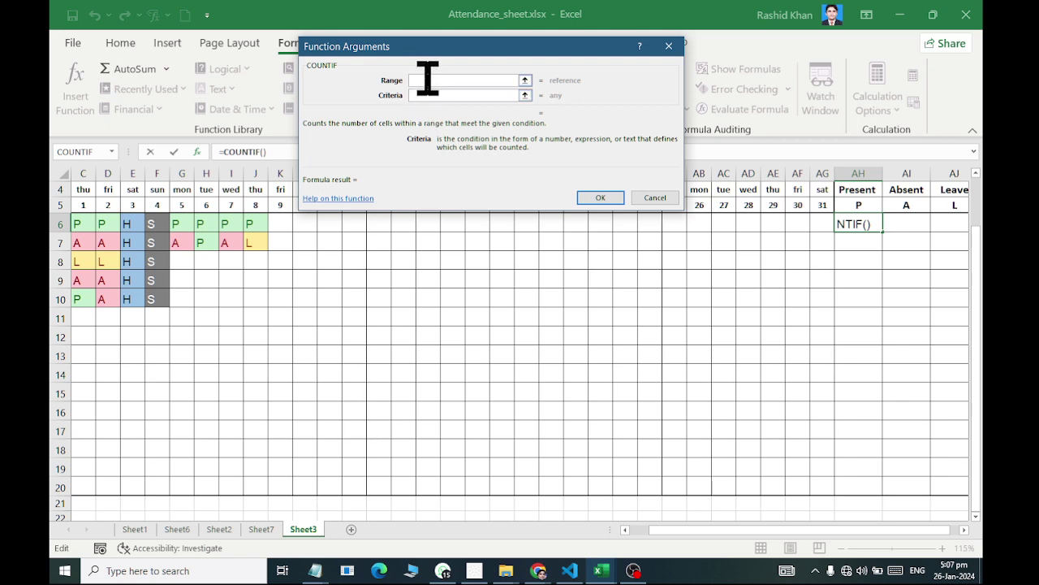
{"action": "left_click", "coordinate": [429, 80]}
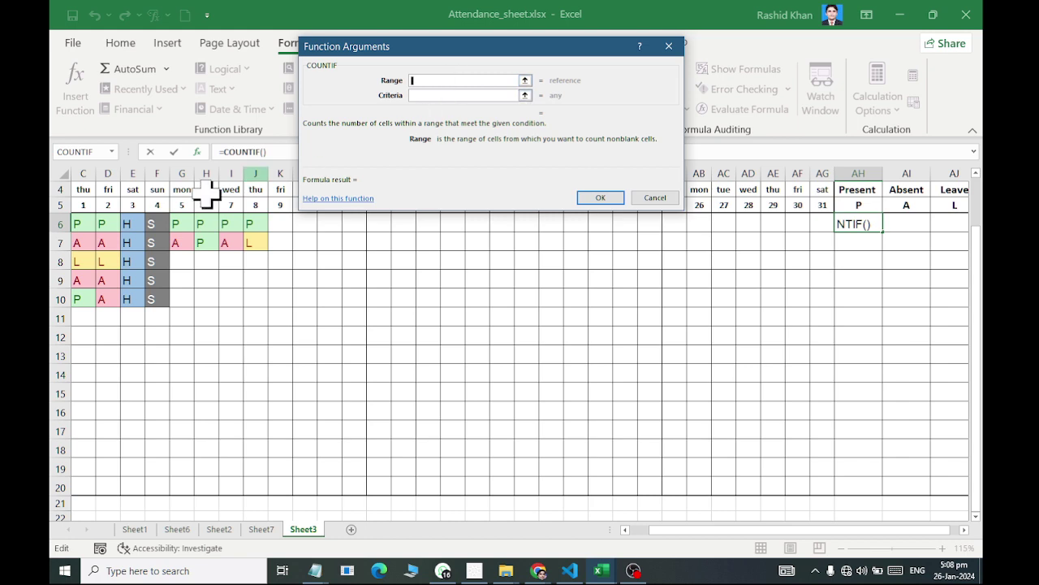
{"action": "mouse_move", "coordinate": [76, 225]}
{"action": "left_mouse_down"}
{"action": "mouse_move", "coordinate": [235, 236]}
{"action": "mouse_move", "coordinate": [823, 231]}
{"action": "left_mouse_up"}
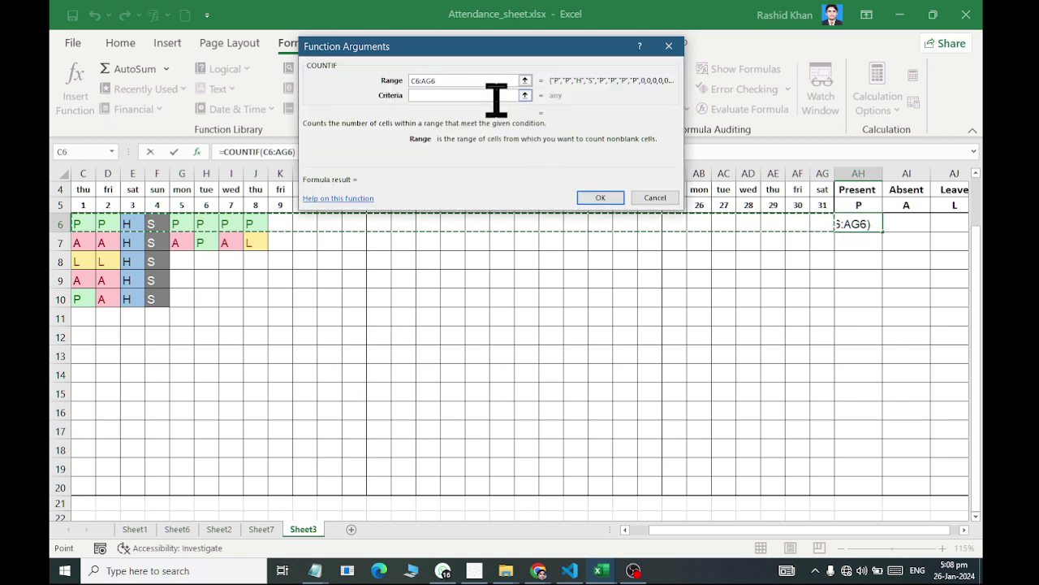
{"action": "key", "text": "super"}
Search for MAG and launch Magnifier from the Start menu.
{"action": "type", "text": "MAG"}
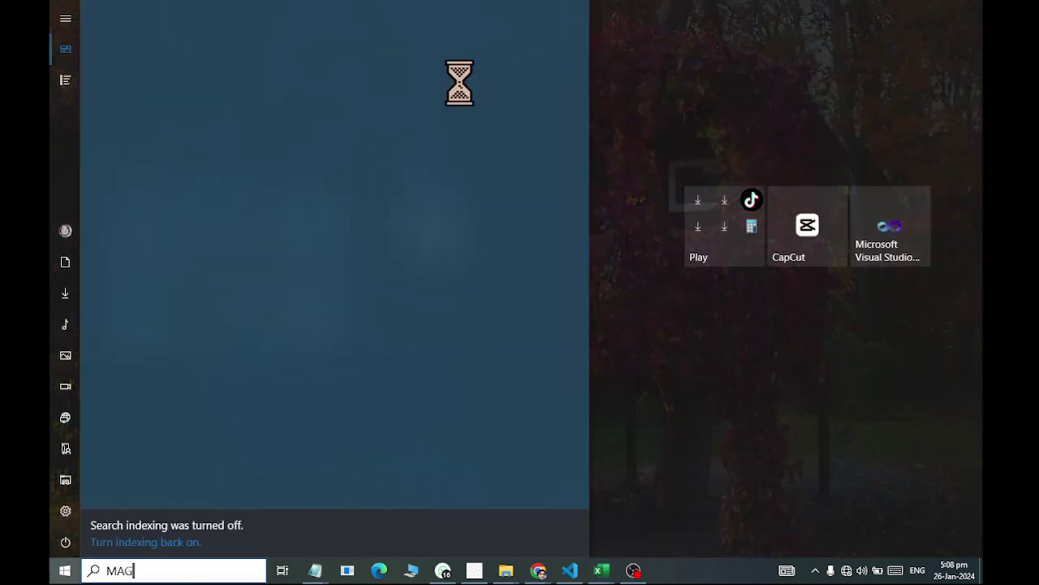
{"action": "left_click", "coordinate": [294, 116]}
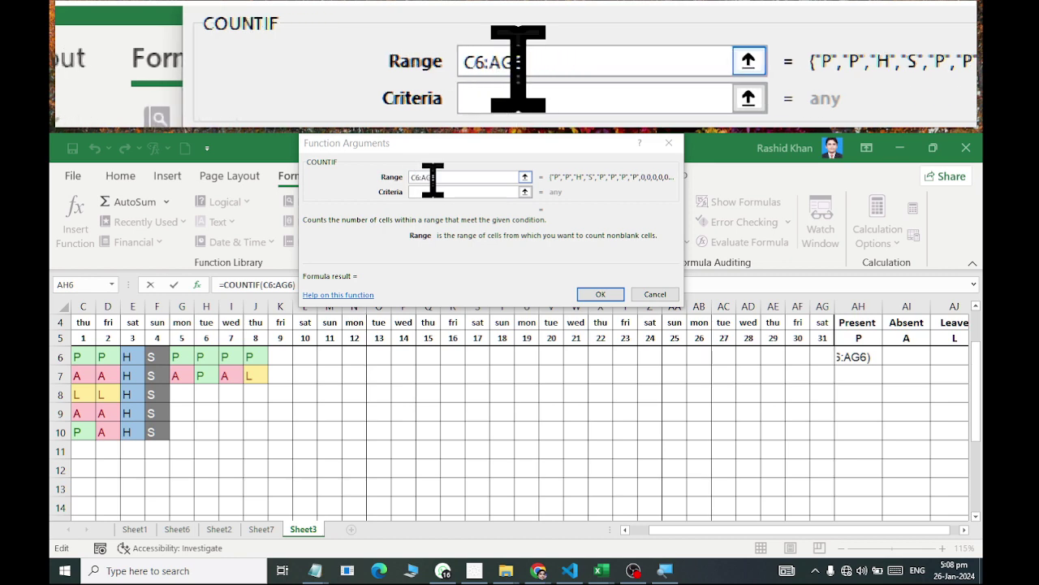
Set the COUNTIF criteria to cell AH5 (P), previewing a count of 6.
{"action": "left_click", "coordinate": [412, 177]}
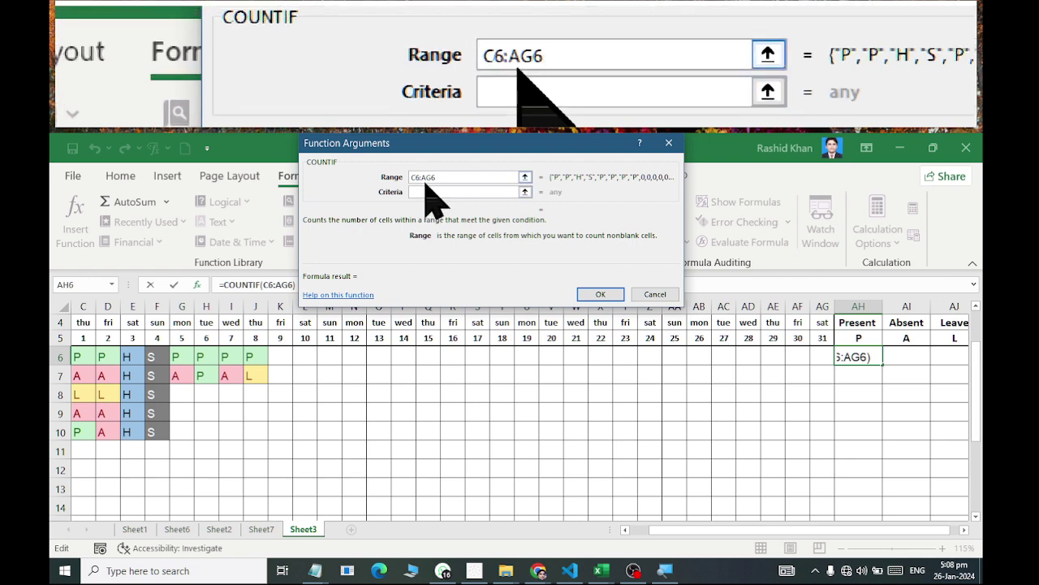
{"action": "left_click", "coordinate": [423, 193]}
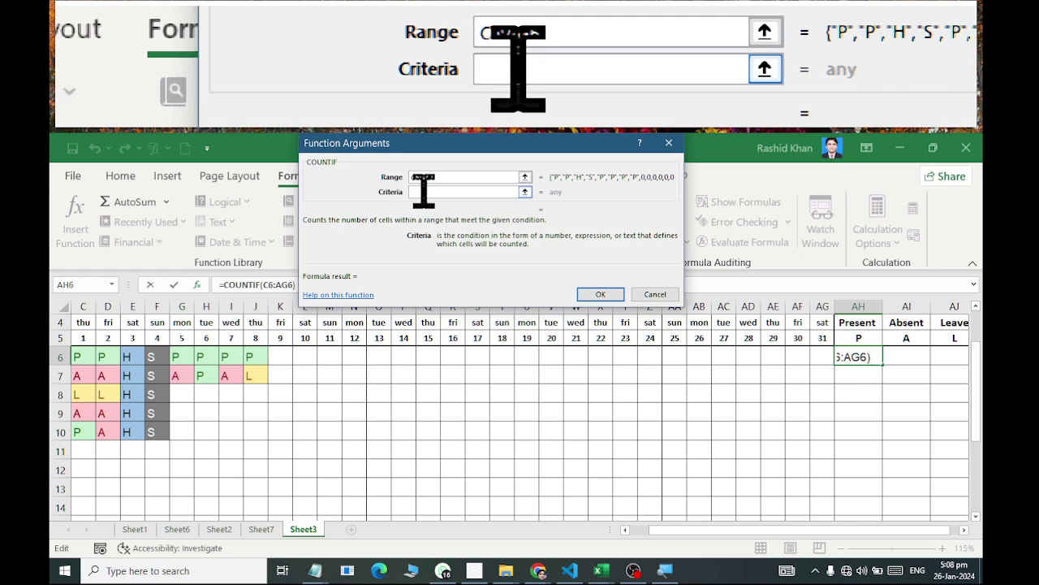
{"action": "type", "text": "P"}
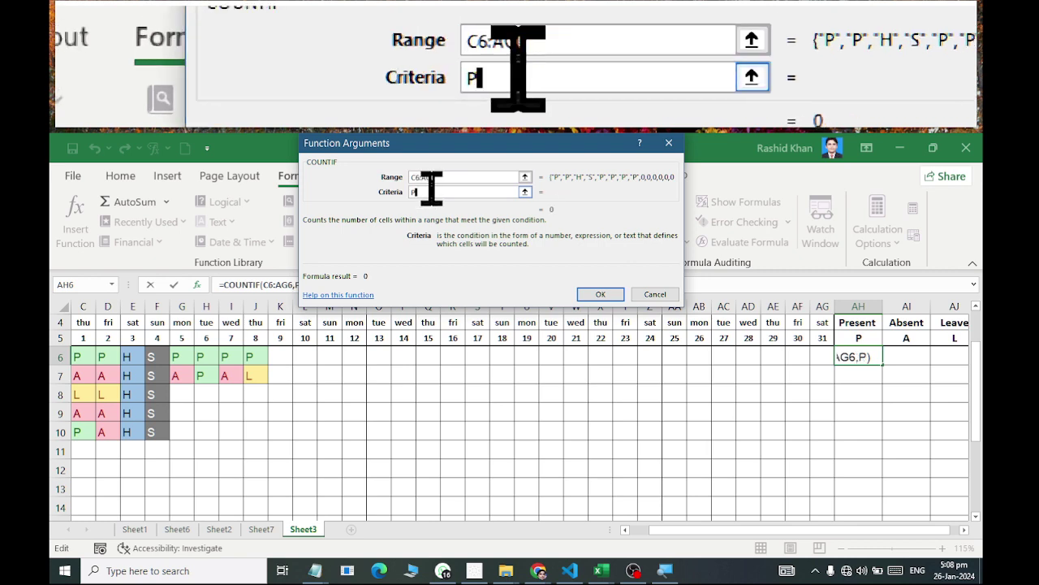
{"action": "key", "text": "BackSpace"}
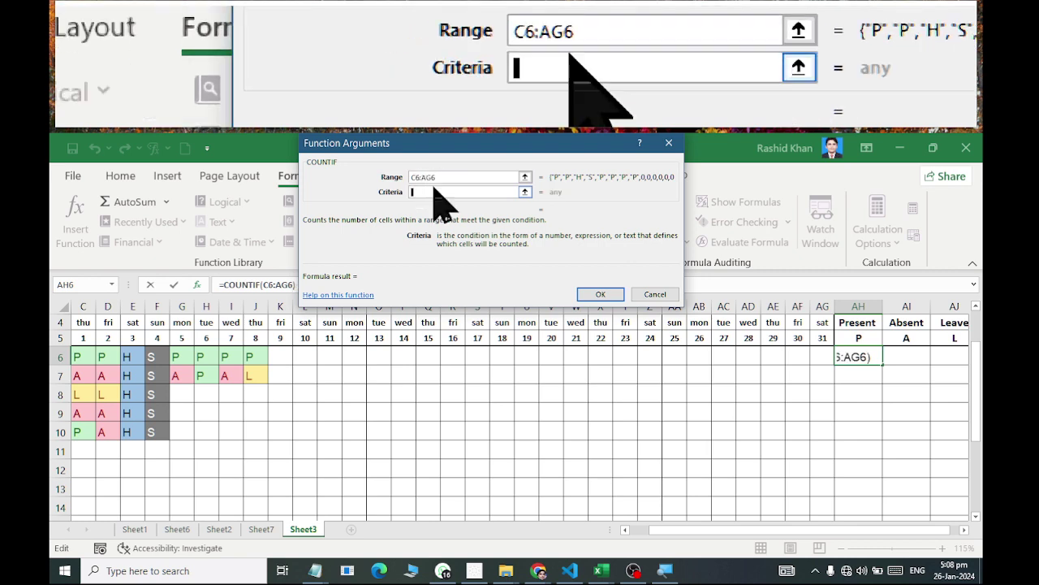
{"action": "left_click", "coordinate": [862, 339]}
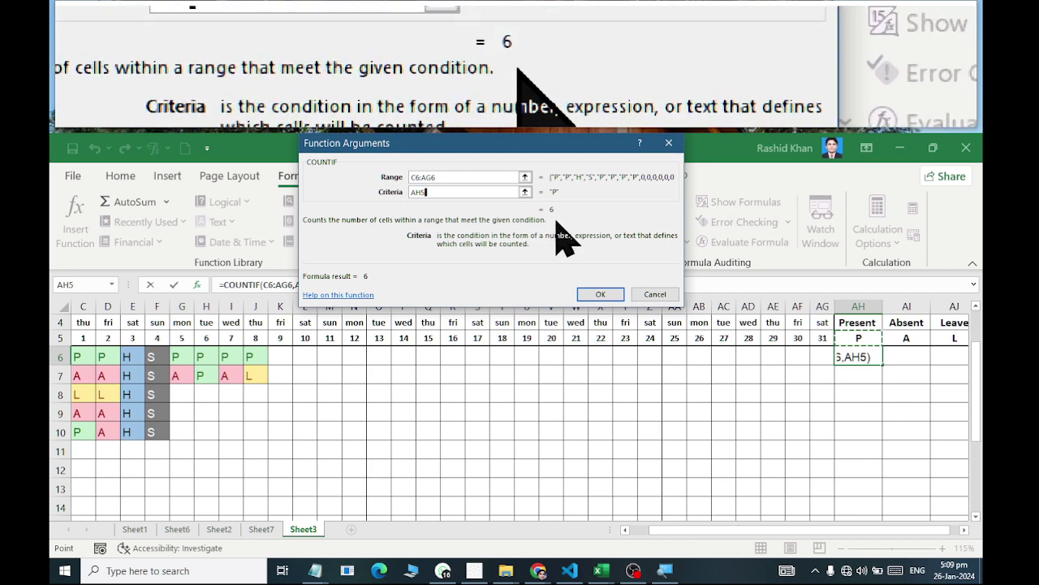
Confirm the AH6 COUNTIF, then enter P in K6 and H in L6.
{"action": "left_click", "coordinate": [599, 296]}
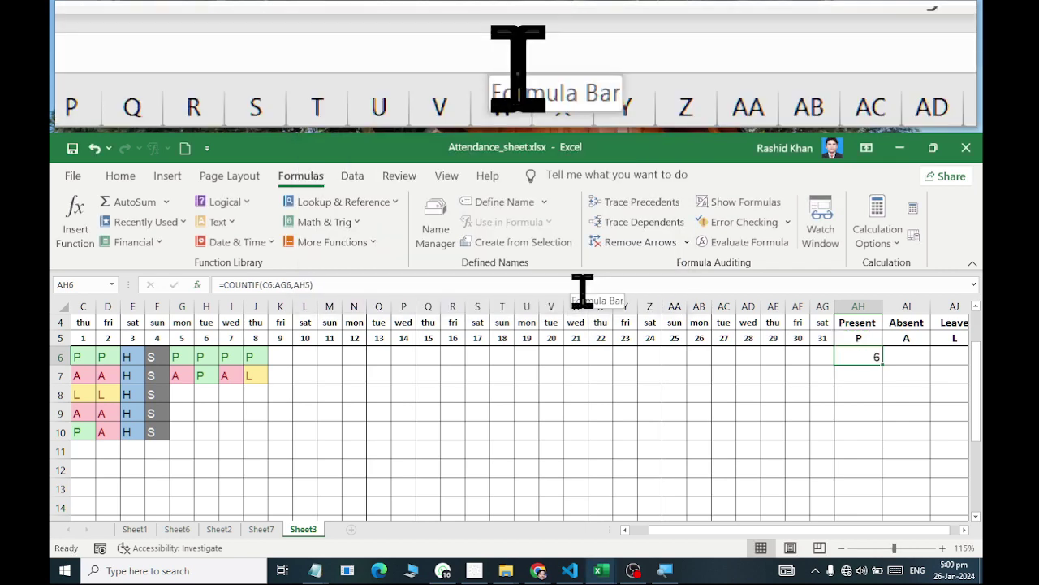
{"action": "left_click", "coordinate": [283, 354]}
{"action": "type", "text": "P"}
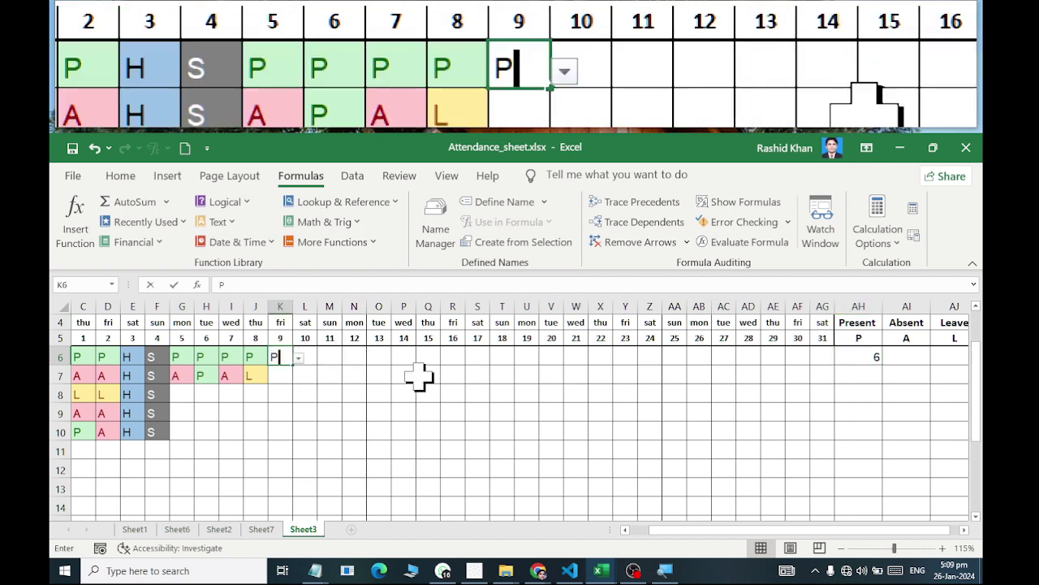
{"action": "key", "text": "Tab"}
{"action": "type", "text": "P"}
{"action": "key", "text": "Tab"}
{"action": "type", "text": "P"}
Enter S in M6 after retrying past validation errors, so AH6 shows 7.
{"action": "key", "text": "Tab"}
{"action": "key", "text": "Left"}
{"action": "key", "text": "Left"}
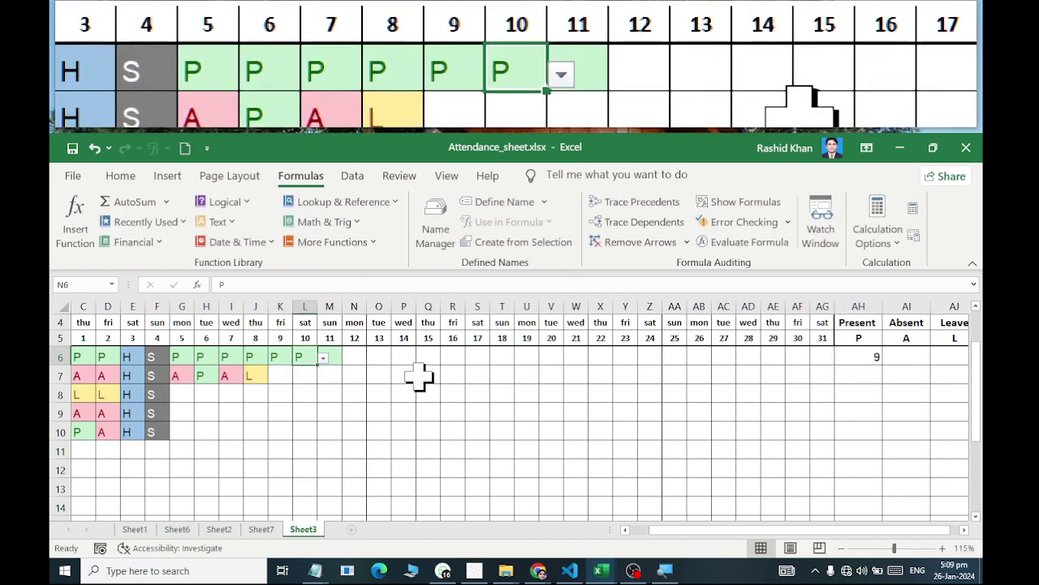
{"action": "type", "text": "H"}
{"action": "key", "text": "Tab"}
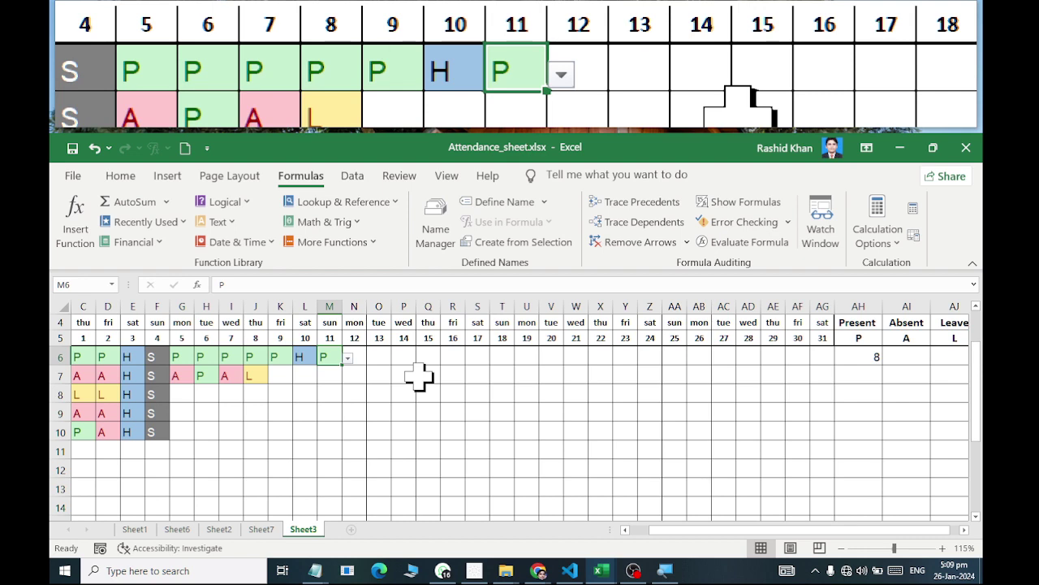
{"action": "type", "text": "sun"}
{"action": "key", "text": "Return"}
{"action": "left_click", "coordinate": [468, 388]}
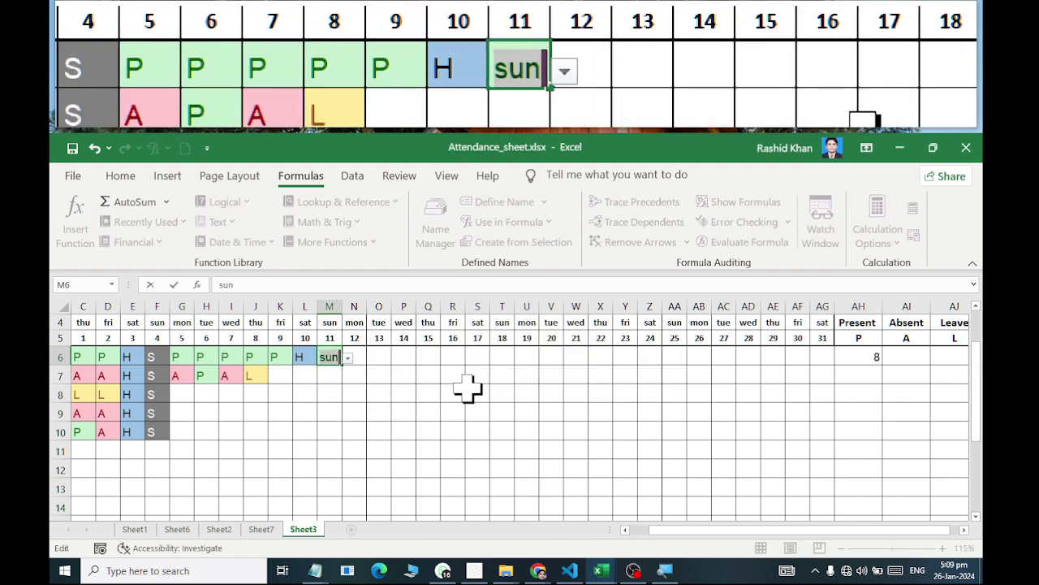
{"action": "key", "text": "BackSpace"}
{"action": "type", "text": "sun"}
{"action": "key", "text": "Return"}
{"action": "left_click", "coordinate": [469, 389]}
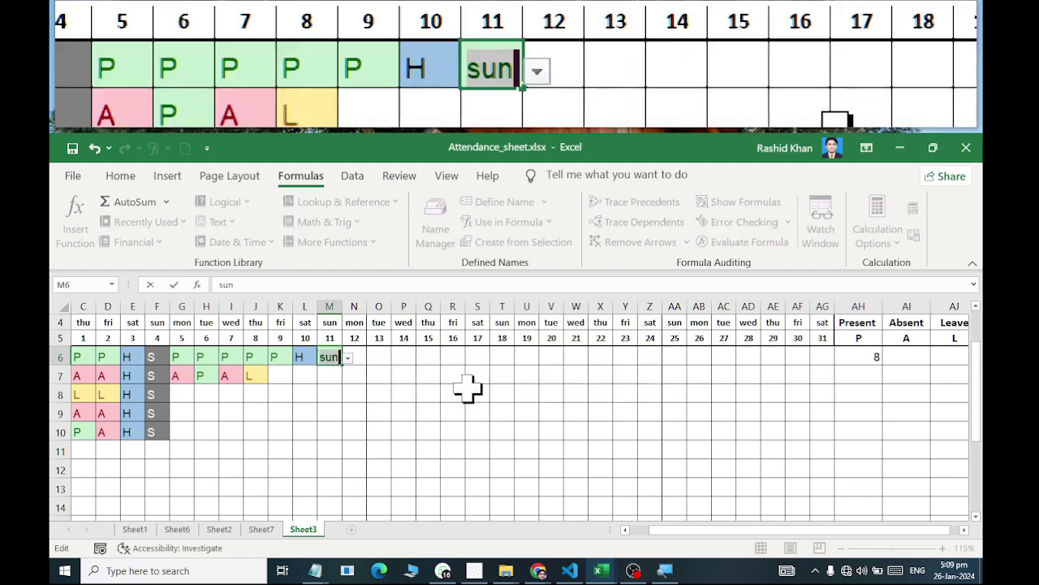
{"action": "type", "text": "s"}
{"action": "key", "text": "Return"}
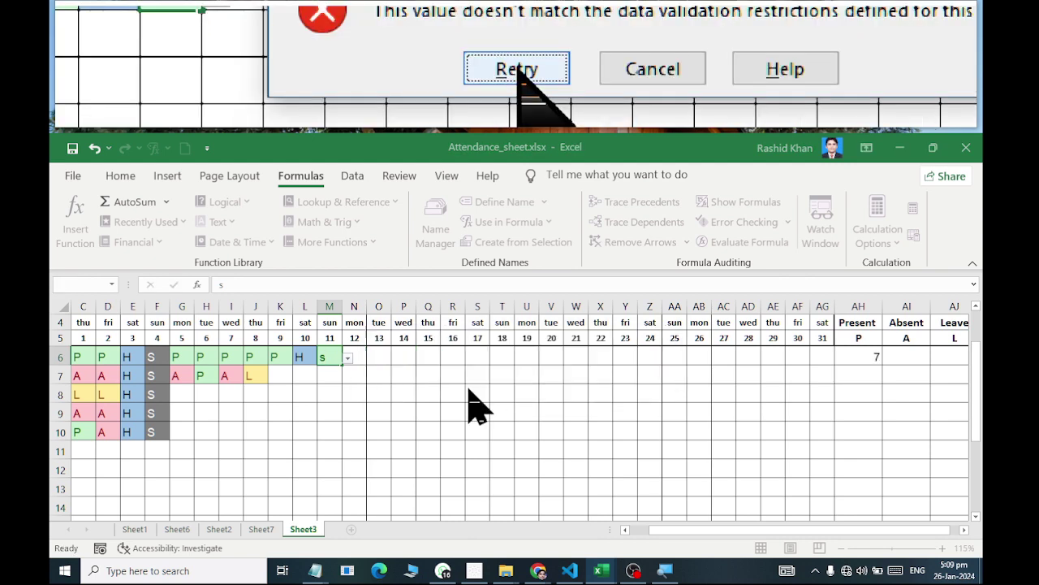
{"action": "left_click", "coordinate": [469, 390]}
{"action": "key", "text": "BackSpace"}
{"action": "type", "text": "sun"}
{"action": "key", "text": "BackSpace"}
{"action": "key", "text": "BackSpace"}
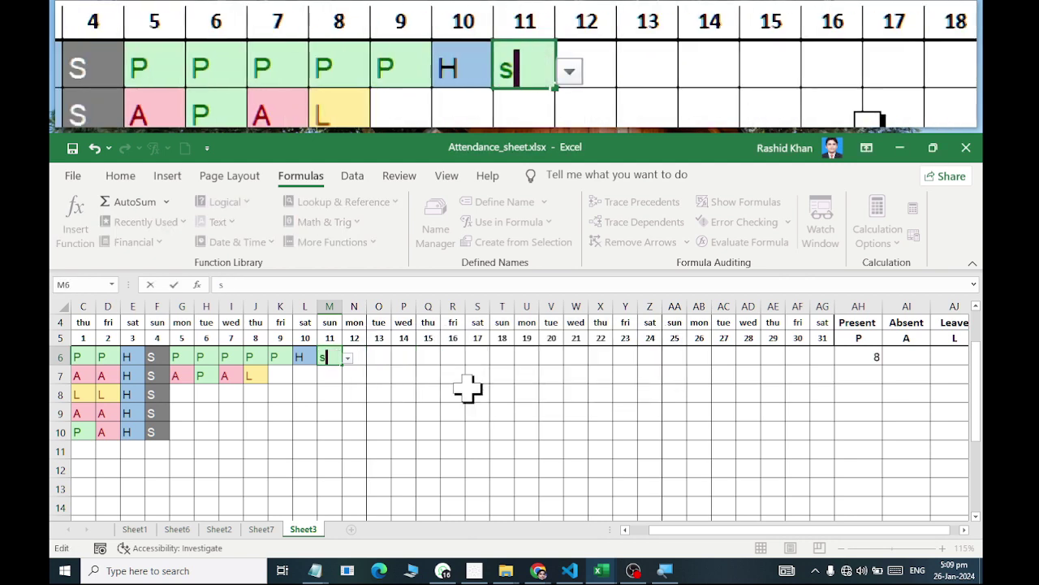
{"action": "key", "text": "BackSpace"}
{"action": "type", "text": "Sun"}
{"action": "key", "text": "BackSpace"}
{"action": "key", "text": "BackSpace"}
{"action": "key", "text": "Tab"}
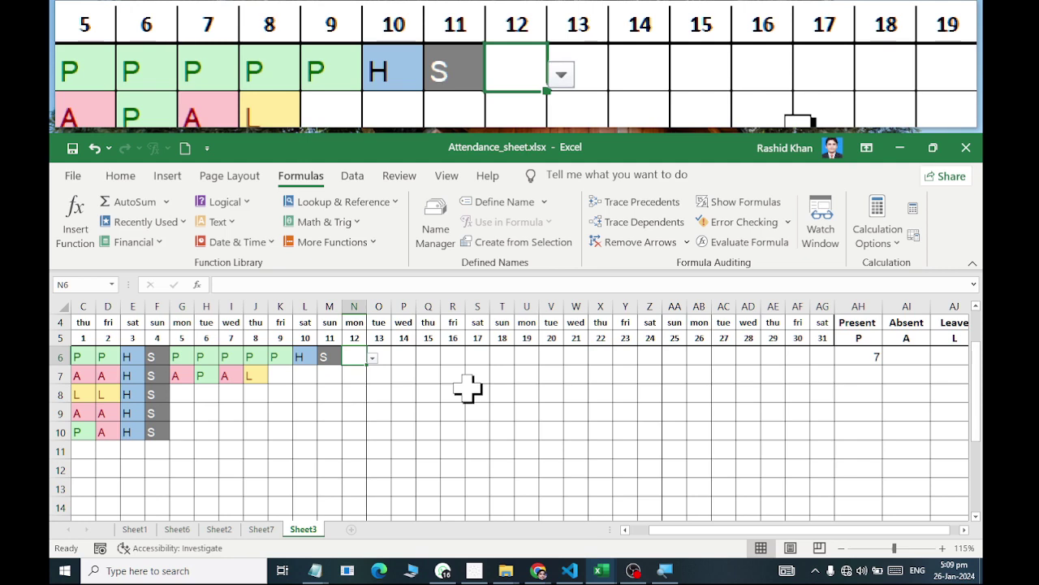
Delete AH6's formula and insert a fresh COUNTIF from the Statistical functions.
{"action": "left_click", "coordinate": [859, 357]}
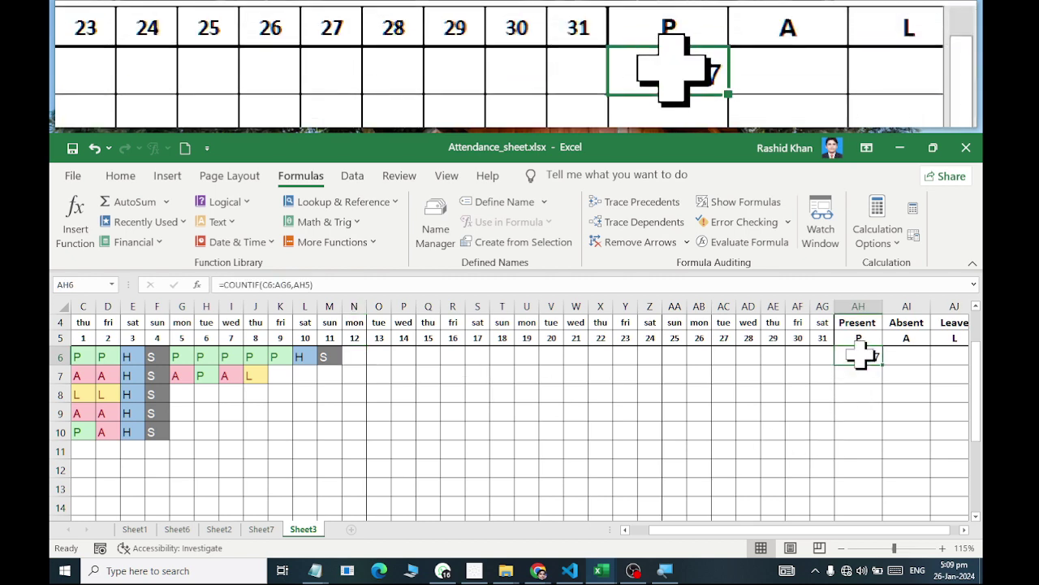
{"action": "key", "text": "Delete"}
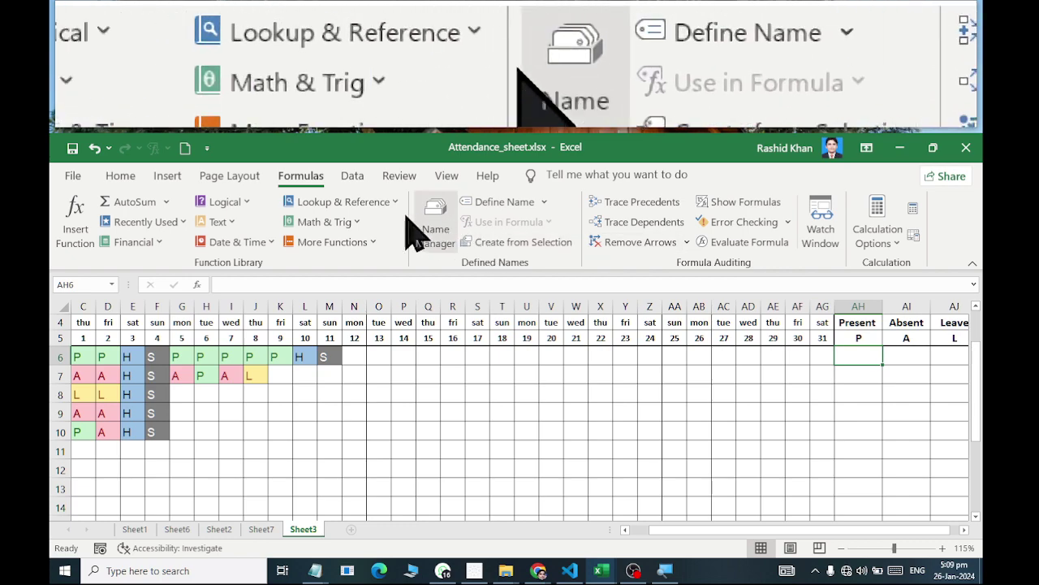
{"action": "left_click", "coordinate": [323, 222]}
{"action": "scroll", "coordinate": [343, 504], "scroll_direction": "down", "scroll_amount": 6}
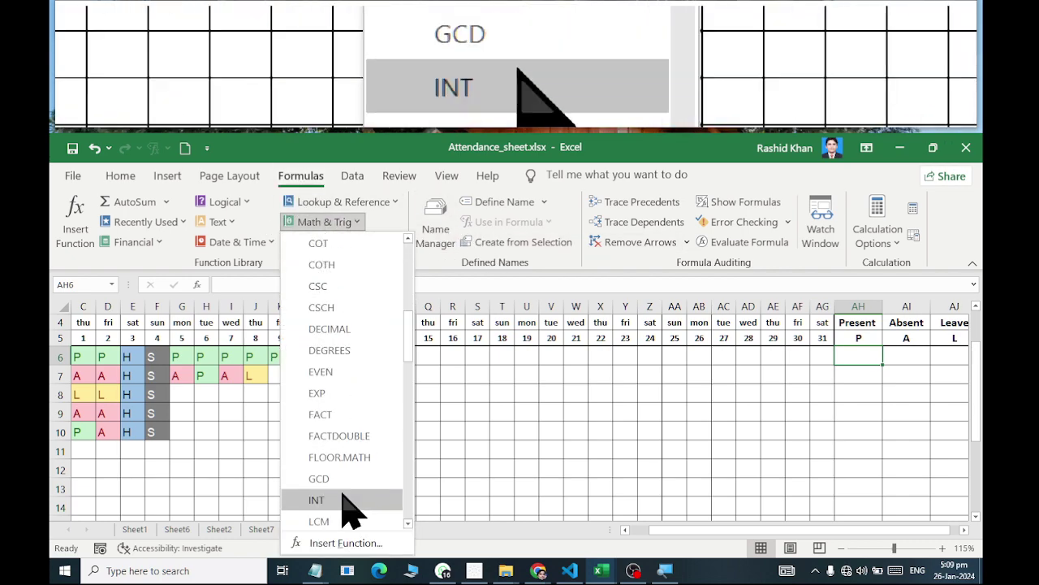
{"action": "scroll", "coordinate": [343, 504], "scroll_direction": "down", "scroll_amount": 6}
{"action": "scroll", "coordinate": [346, 500], "scroll_direction": "down", "scroll_amount": 4}
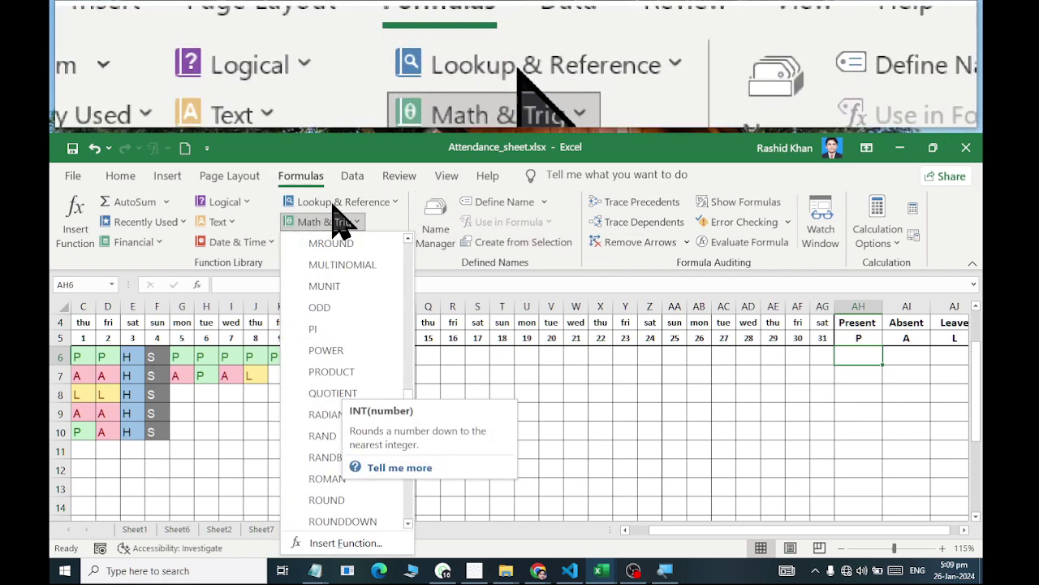
{"action": "left_click", "coordinate": [344, 201]}
{"action": "key", "text": "Escape"}
{"action": "left_click", "coordinate": [344, 242]}
{"action": "mouse_move", "coordinate": [331, 263]}
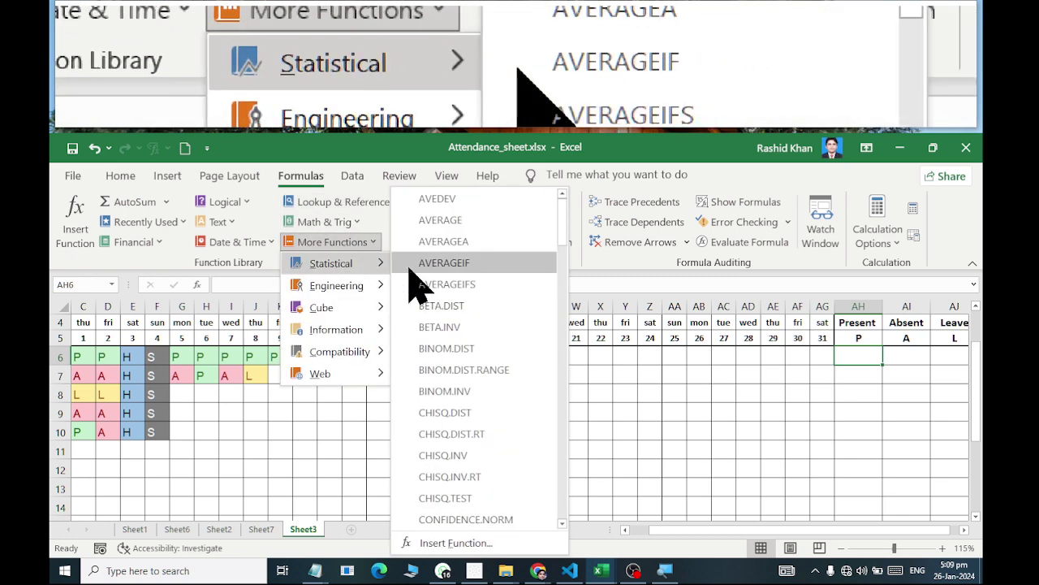
{"action": "scroll", "coordinate": [455, 407], "scroll_direction": "down", "scroll_amount": 3}
{"action": "scroll", "coordinate": [451, 439], "scroll_direction": "down", "scroll_amount": 3}
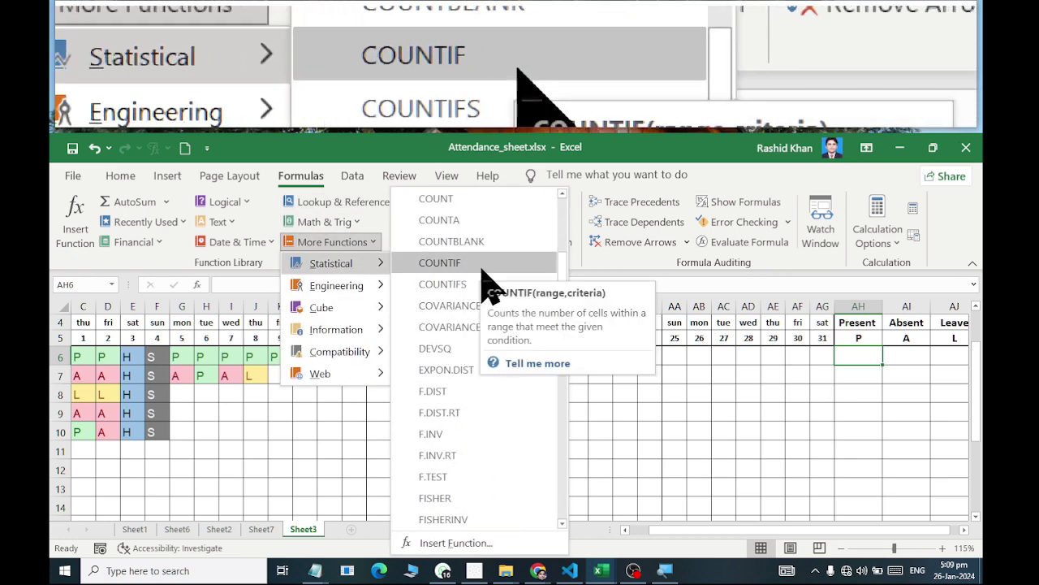
{"action": "left_click", "coordinate": [481, 268]}
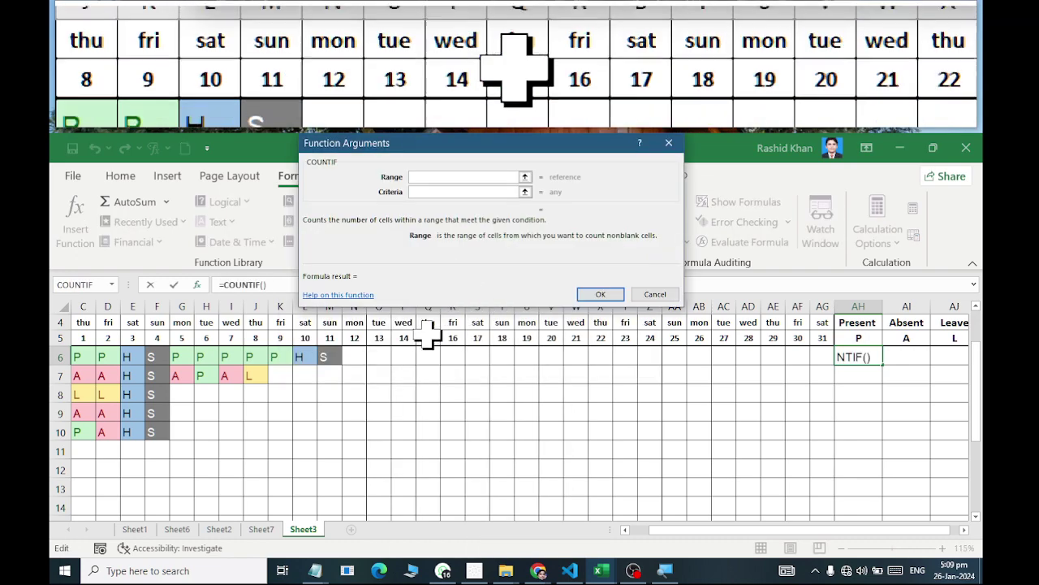
Set the COUNTIF range to C6:AG6 and the criteria to AH5.
{"action": "left_click_drag", "start_coordinate": [823, 357], "coordinate": [82, 355]}
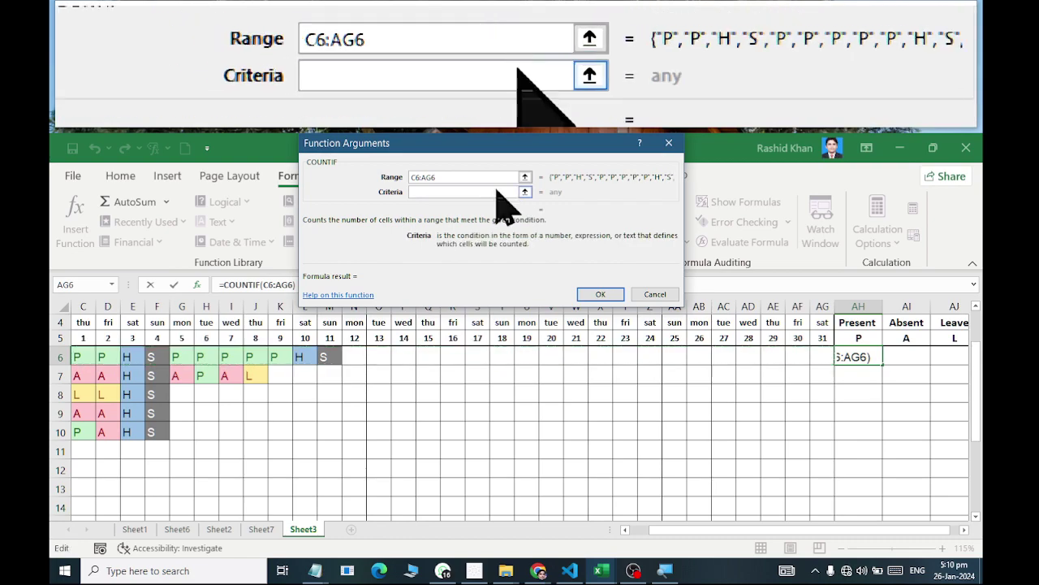
{"action": "left_click", "coordinate": [496, 192]}
{"action": "left_click", "coordinate": [858, 338]}
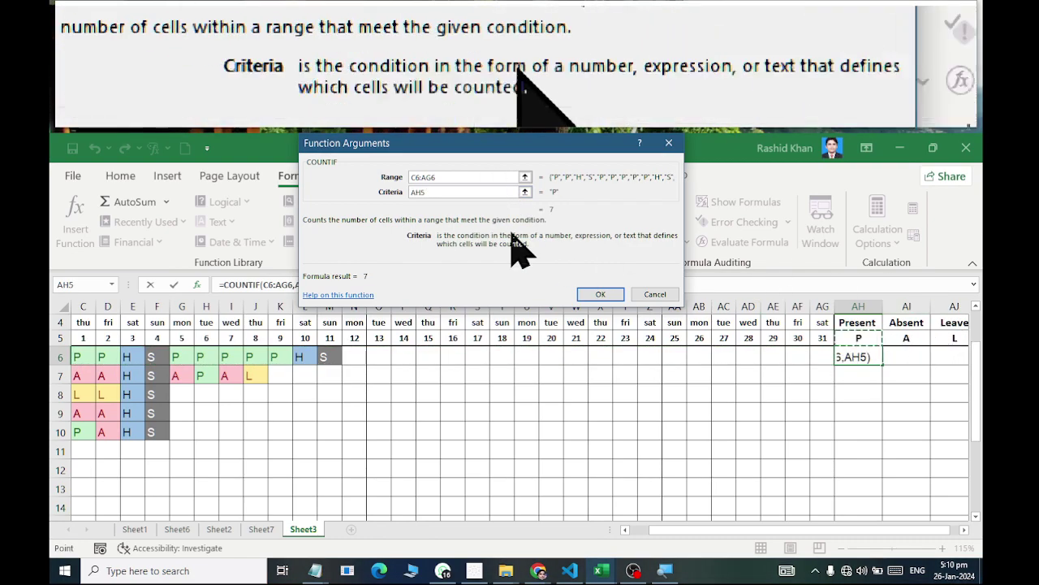
Change the references to $C6:$AG6 and AH$5, then commit the formula in AH6.
{"action": "left_click", "coordinate": [445, 176]}
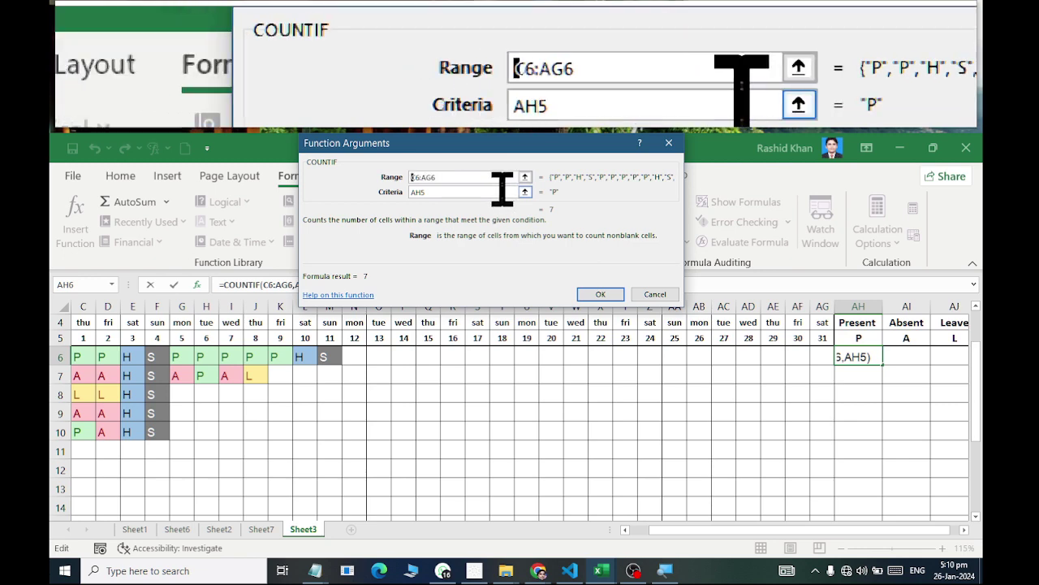
{"action": "type", "text": "$"}
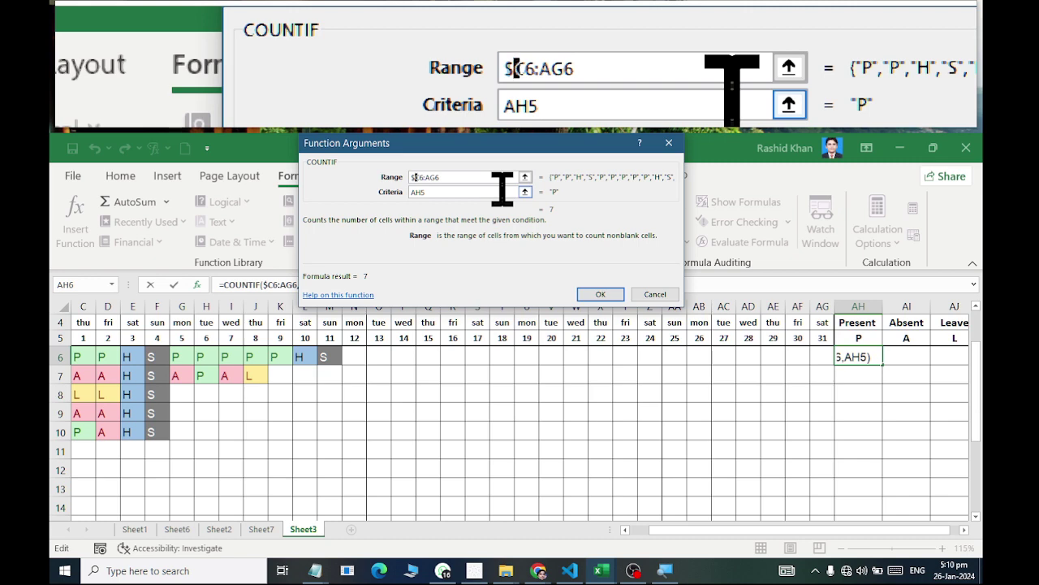
{"action": "key", "text": "Right"}
{"action": "key", "text": "Right"}
{"action": "key", "text": "Right"}
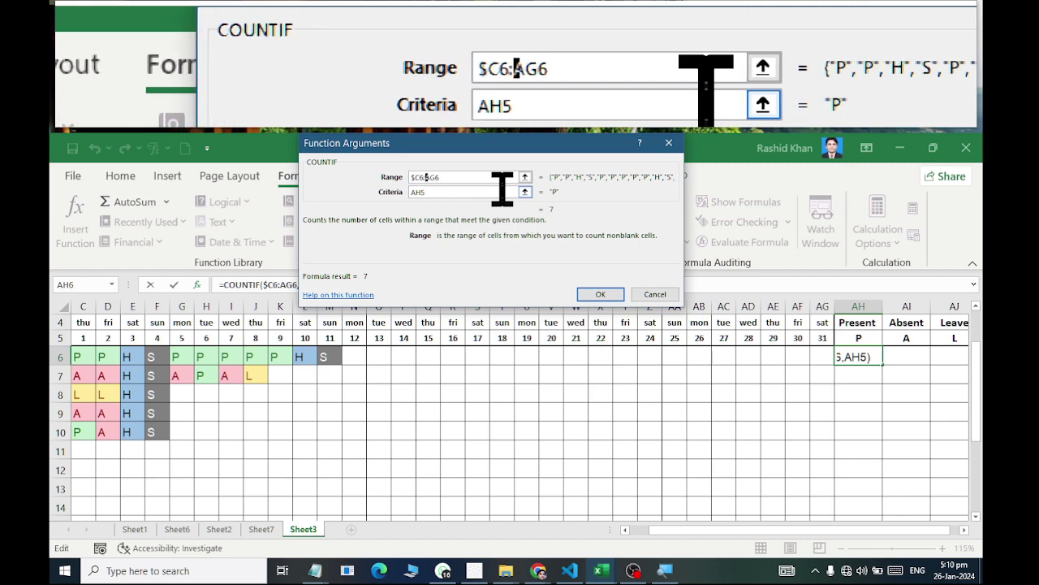
{"action": "type", "text": "$"}
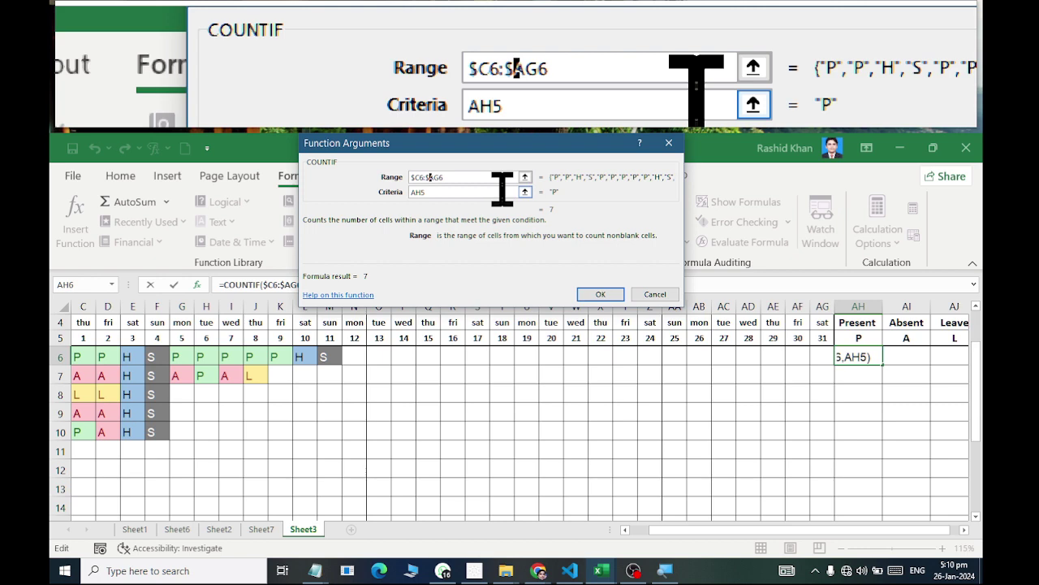
{"action": "left_click", "coordinate": [445, 192]}
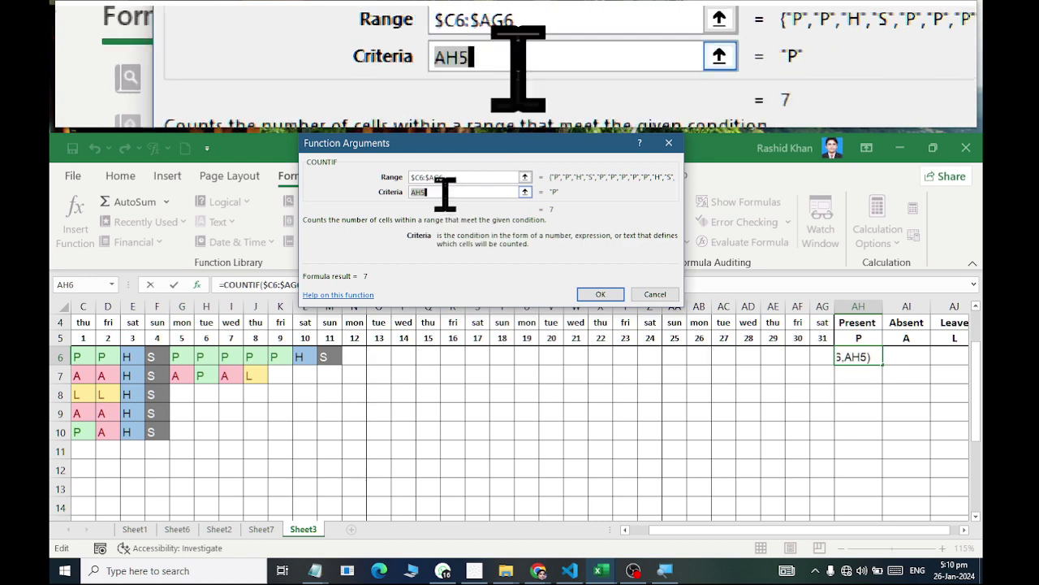
{"action": "left_click", "coordinate": [456, 192]}
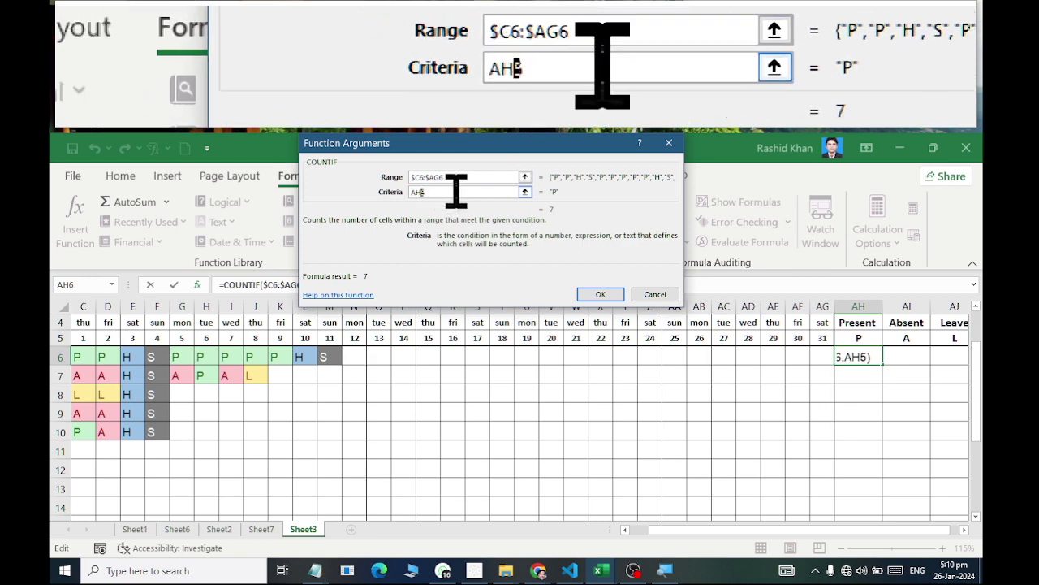
{"action": "type", "text": "$"}
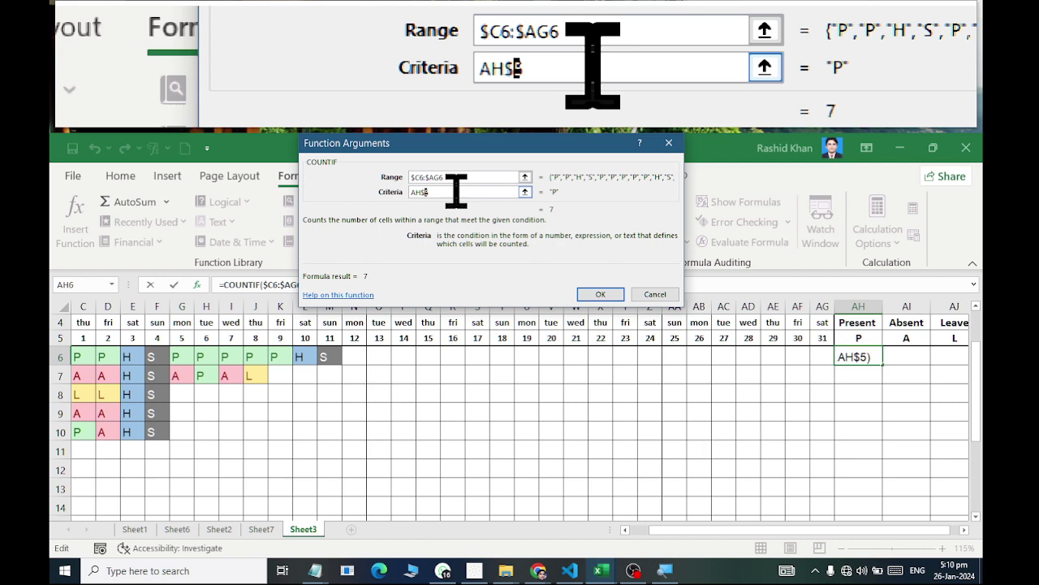
{"action": "left_click", "coordinate": [495, 192]}
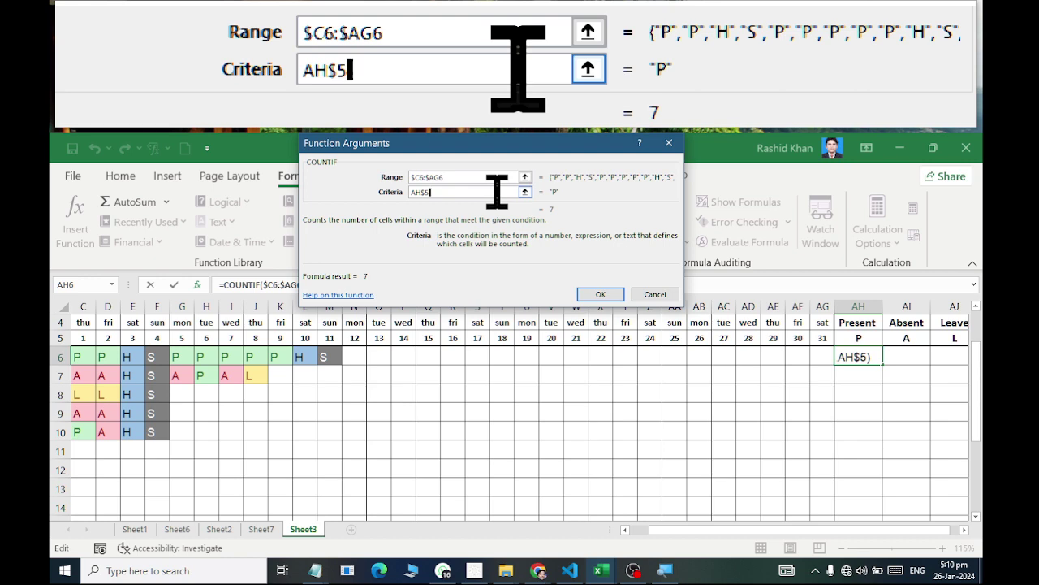
{"action": "key", "text": "Return"}
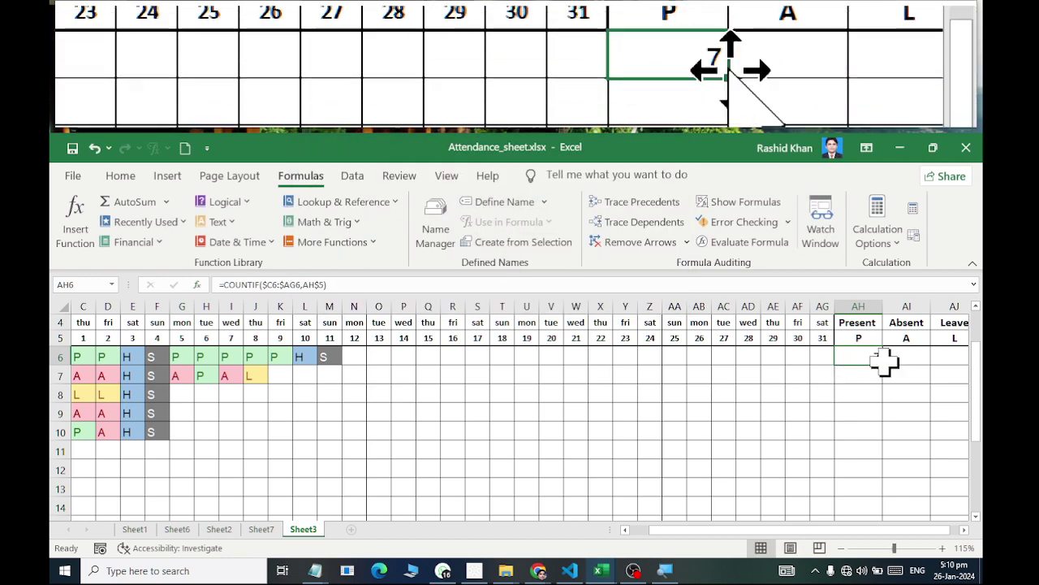
Copy the COUNTIF totals across AH6:AJ20 and enter P for day 26 in AB6:AB8.
{"action": "mouse_move", "coordinate": [883, 365]}
{"action": "left_mouse_down"}
{"action": "mouse_move", "coordinate": [907, 372]}
{"action": "mouse_move", "coordinate": [916, 572]}
{"action": "mouse_move", "coordinate": [877, 496]}
{"action": "left_mouse_up"}
{"action": "scroll", "coordinate": [738, 436], "scroll_direction": "up", "scroll_amount": 3}
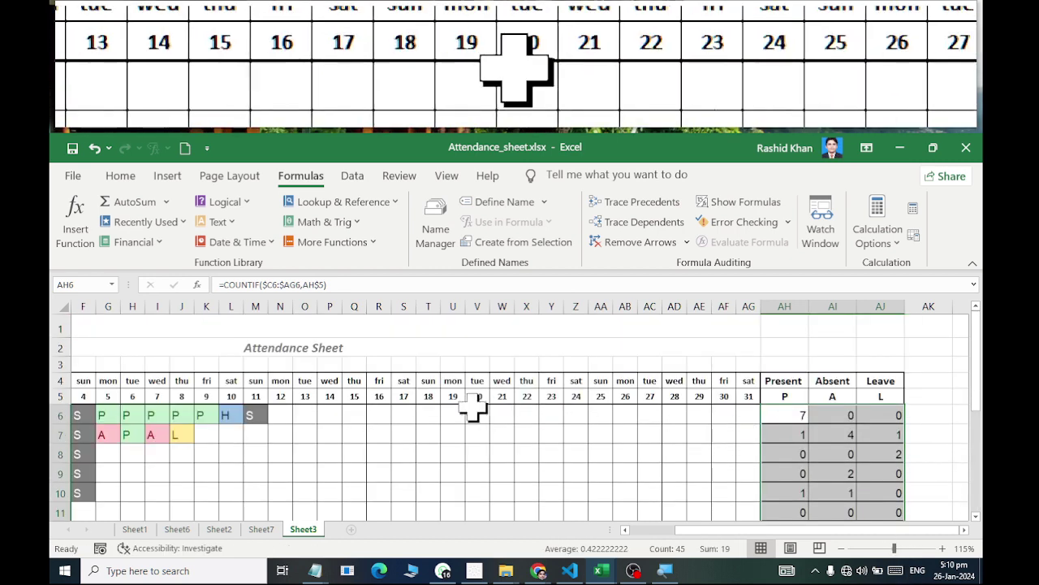
{"action": "left_click", "coordinate": [747, 418]}
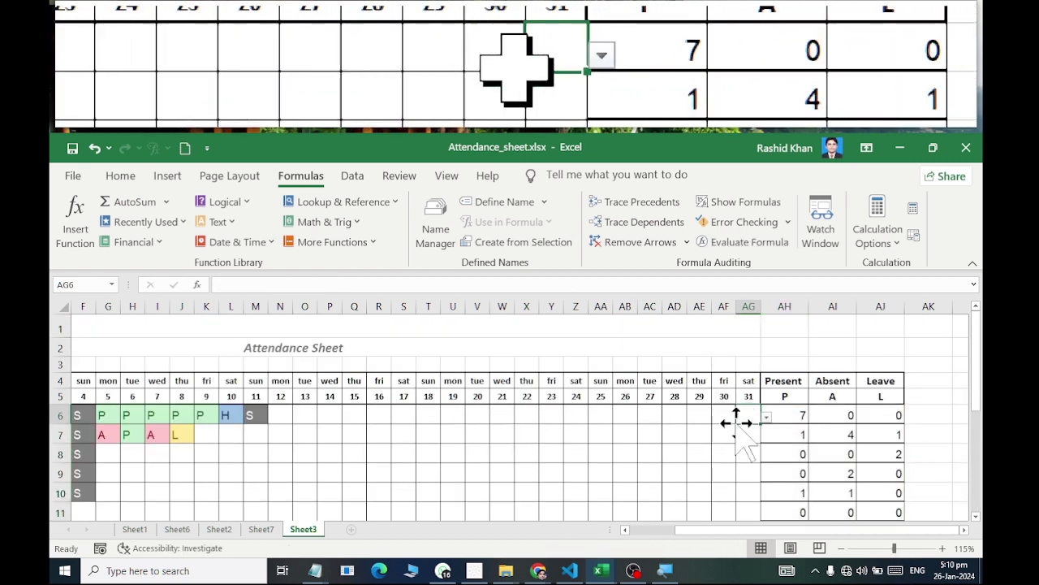
{"action": "key", "text": "Left"}
{"action": "key", "text": "Left"}
{"action": "key", "text": "Left"}
{"action": "key", "text": "Left"}
{"action": "key", "text": "Left"}
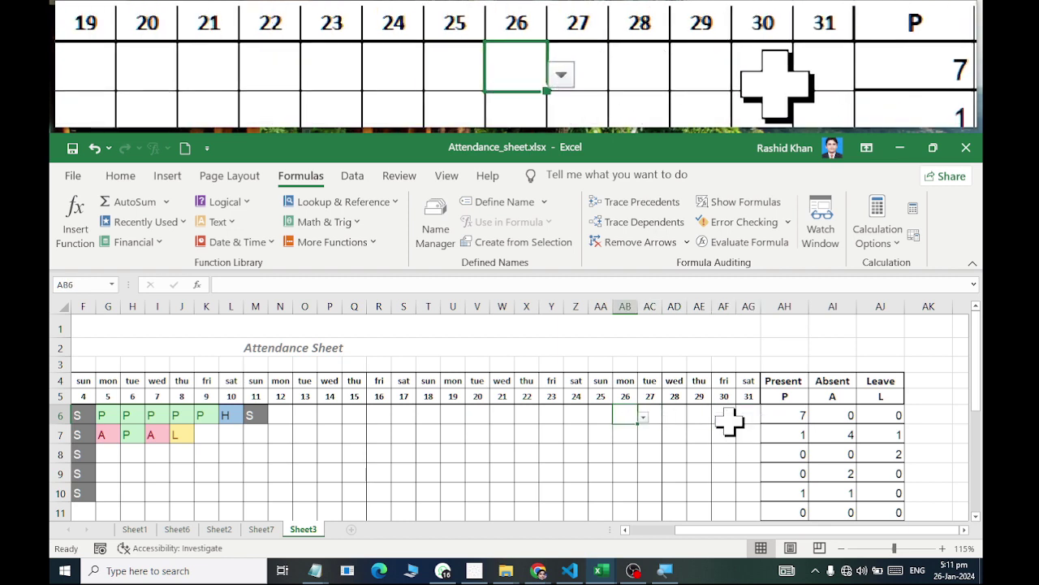
{"action": "key", "text": "Left"}
{"action": "key", "text": "Right"}
{"action": "type", "text": "P"}
{"action": "key", "text": "Return"}
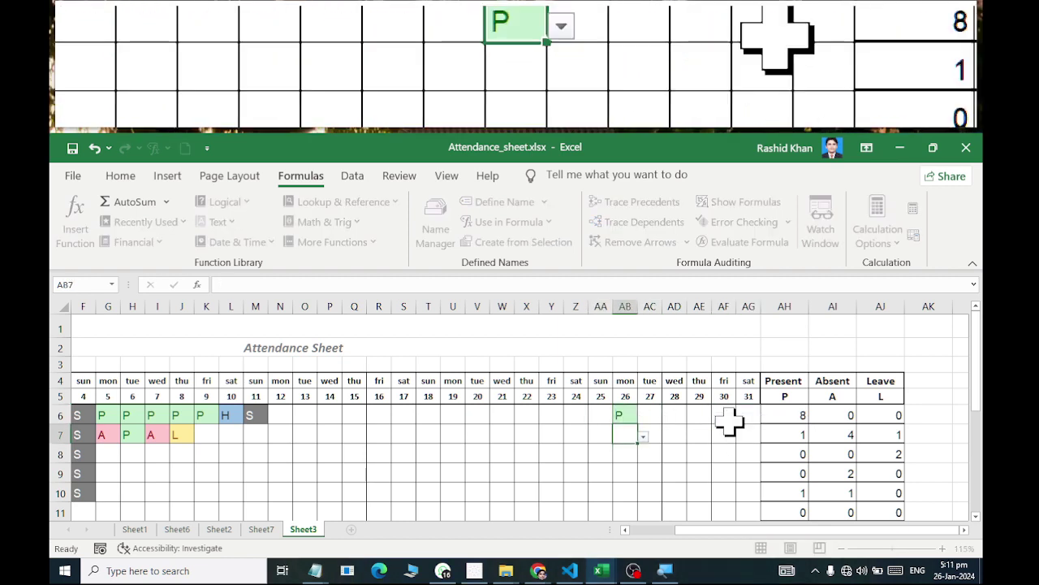
{"action": "type", "text": "P"}
{"action": "key", "text": "Return"}
{"action": "type", "text": "P"}
{"action": "key", "text": "Return"}
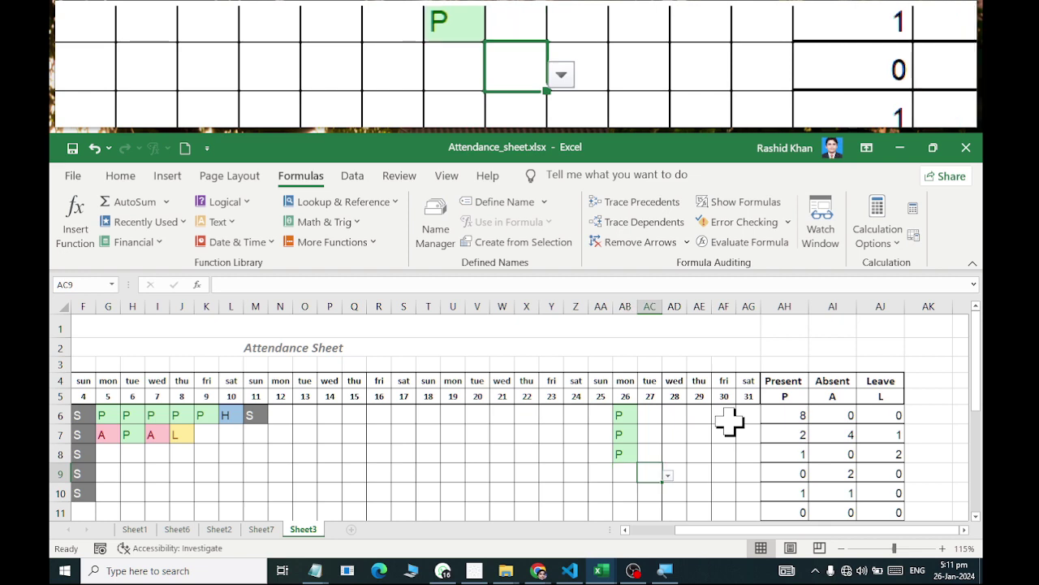
Enter day 27 marks A, L, L in AC6:AC8.
{"action": "key", "text": "Up"}
{"action": "key", "text": "Up"}
{"action": "key", "text": "Up"}
{"action": "key", "text": "Right"}
{"action": "type", "text": "A"}
{"action": "key", "text": "Return"}
{"action": "type", "text": "L"}
{"action": "key", "text": "Return"}
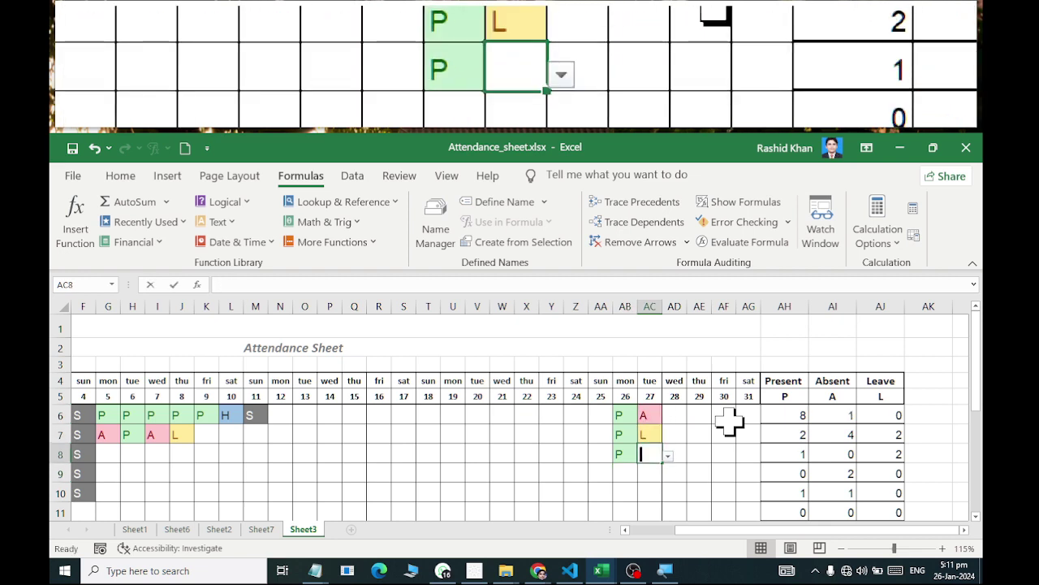
{"action": "type", "text": "L"}
{"action": "key", "text": "Right"}
Enter day 28 marks A, A, L in AD6:AD8, fixing a stray character in AD8.
{"action": "key", "text": "Up"}
{"action": "key", "text": "Up"}
{"action": "type", "text": "P"}
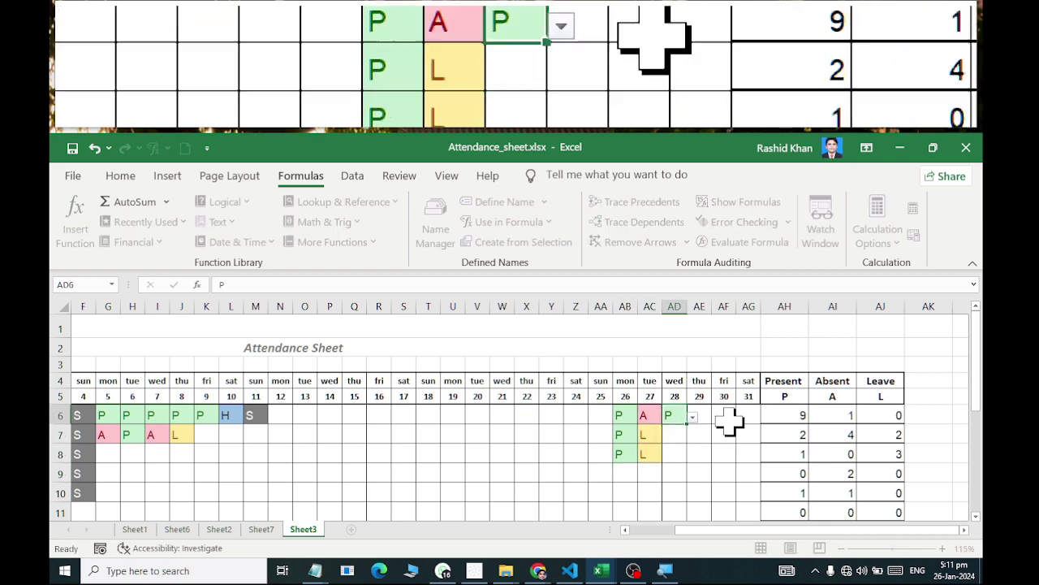
{"action": "key", "text": "Return"}
{"action": "type", "text": "A"}
{"action": "key", "text": "Return"}
{"action": "type", "text": ";"}
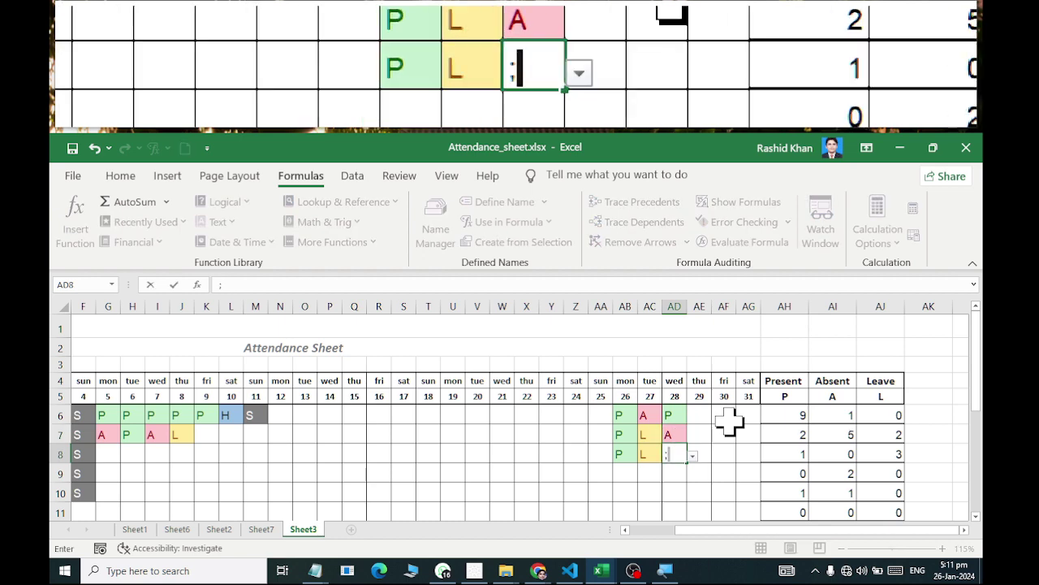
{"action": "key", "text": "BackSpace"}
{"action": "type", "text": "L"}
{"action": "key", "text": "Return"}
{"action": "key", "text": "Up"}
{"action": "key", "text": "Up"}
{"action": "key", "text": "Up"}
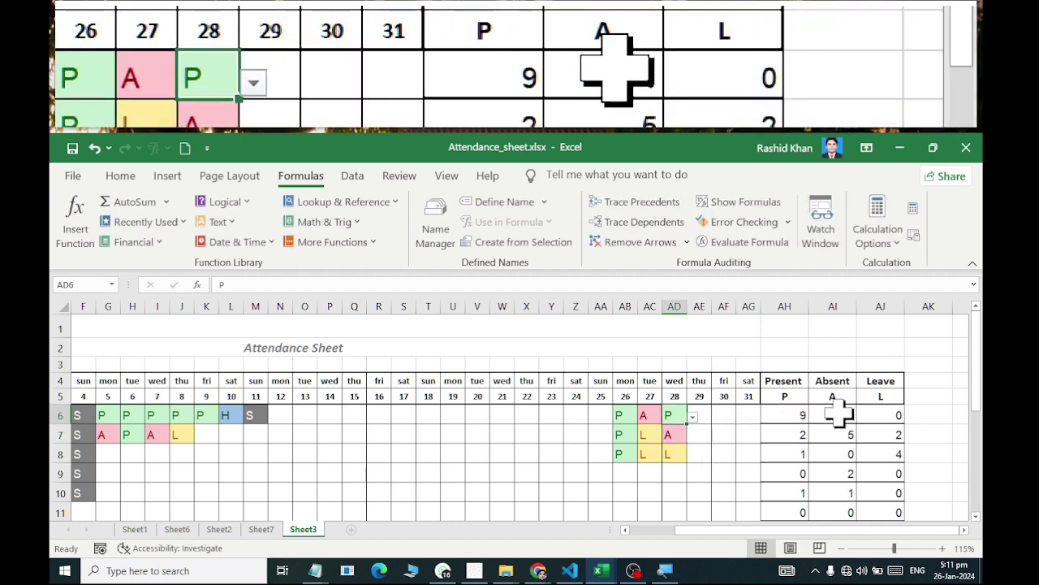
{"action": "type", "text": "A"}
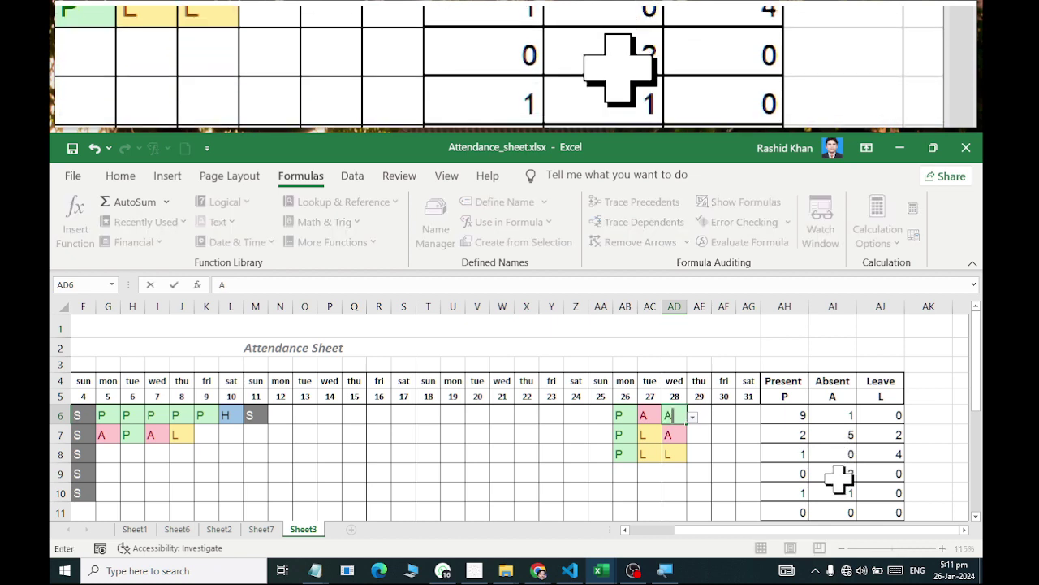
{"action": "key", "text": "Return"}
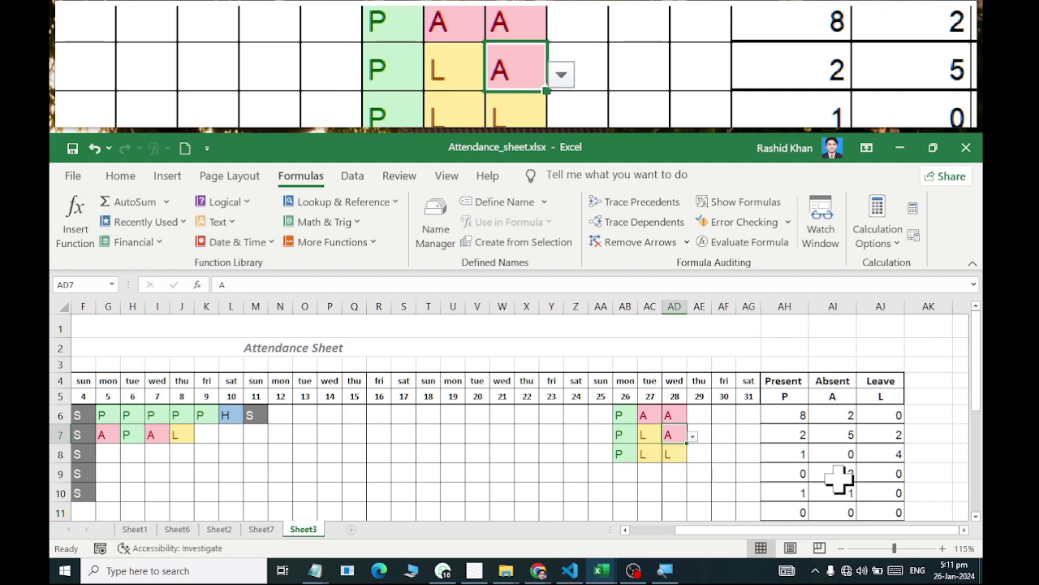
Pick P from N6's dropdown for day 12, raising row 6's Present total to 9.
{"action": "mouse_move", "coordinate": [785, 415]}
{"action": "left_mouse_down"}
{"action": "mouse_move", "coordinate": [885, 573]}
{"action": "mouse_move", "coordinate": [863, 479]}
{"action": "left_mouse_up"}
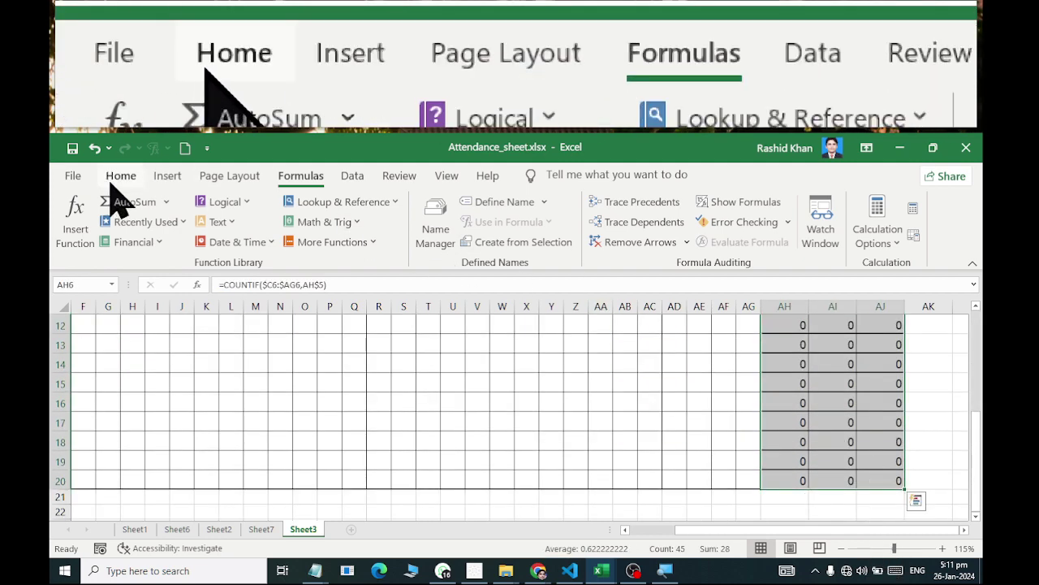
{"action": "left_click", "coordinate": [113, 181]}
{"action": "scroll", "coordinate": [447, 359], "scroll_direction": "up", "scroll_amount": 4}
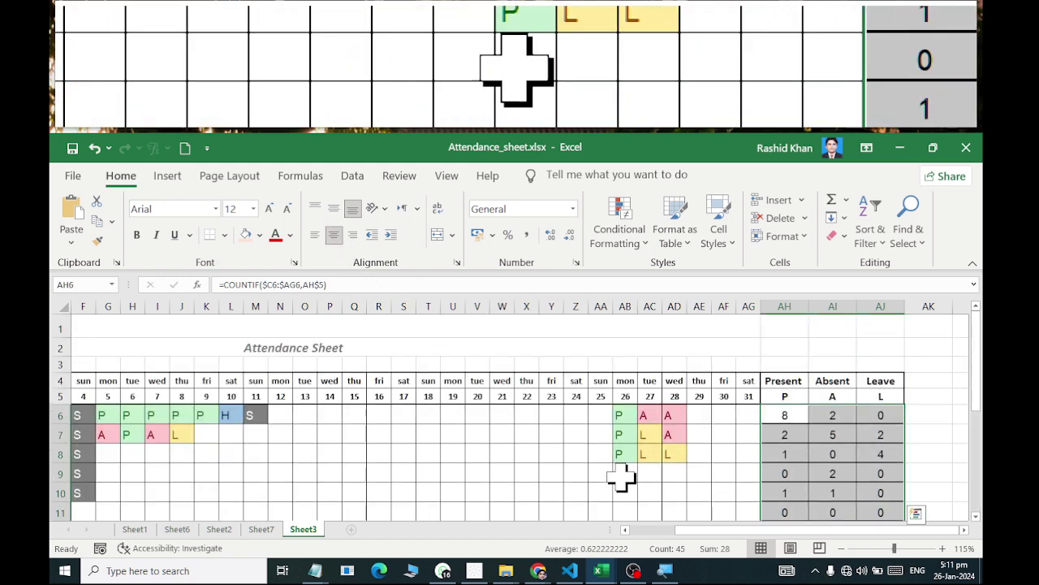
{"action": "left_click", "coordinate": [500, 473]}
{"action": "left_click", "coordinate": [280, 417]}
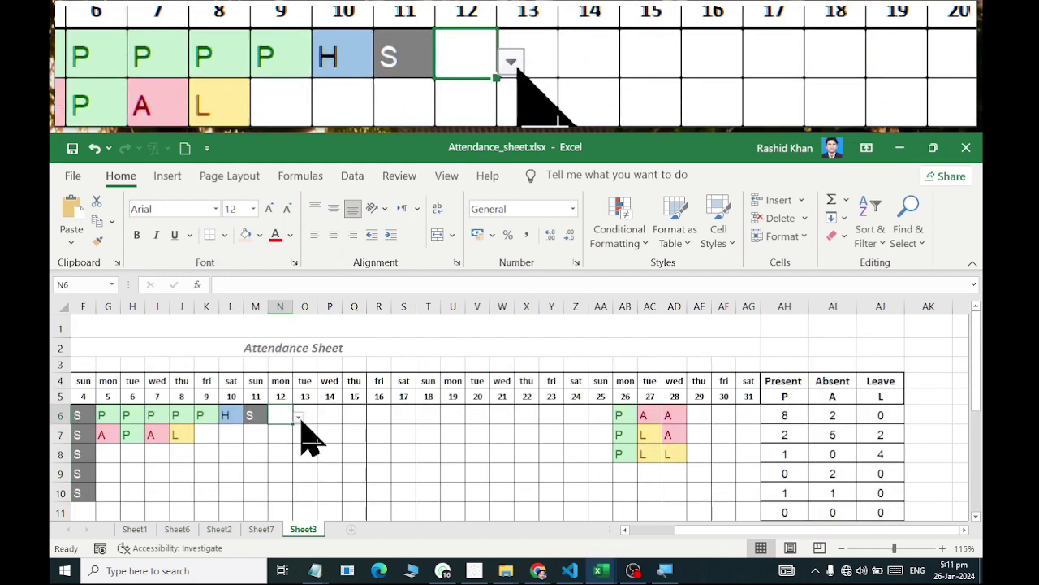
{"action": "left_click", "coordinate": [299, 417]}
{"action": "left_click", "coordinate": [285, 429]}
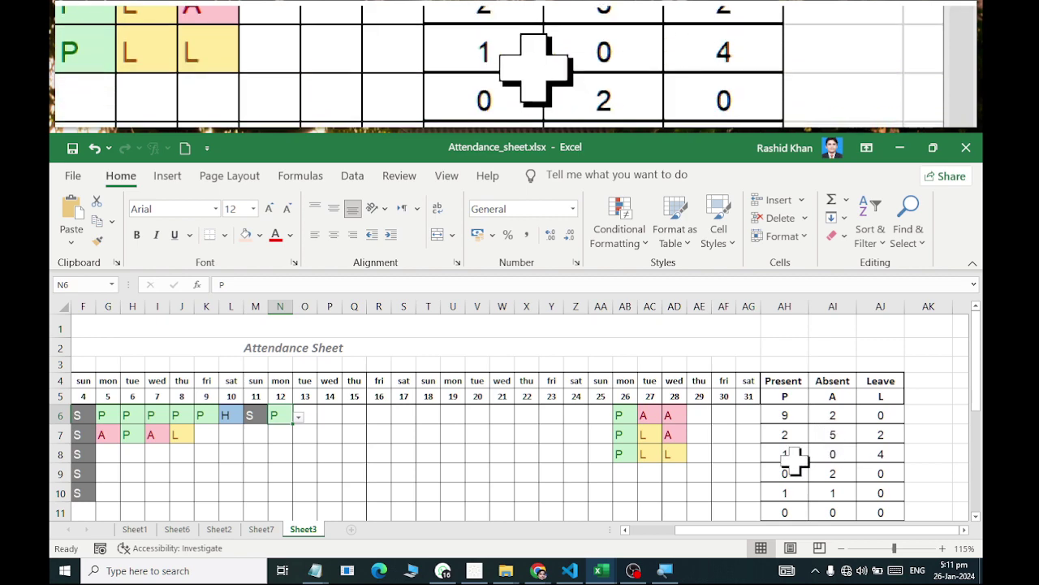
{"action": "scroll", "coordinate": [519, 406], "scroll_direction": "down", "scroll_amount": 4}
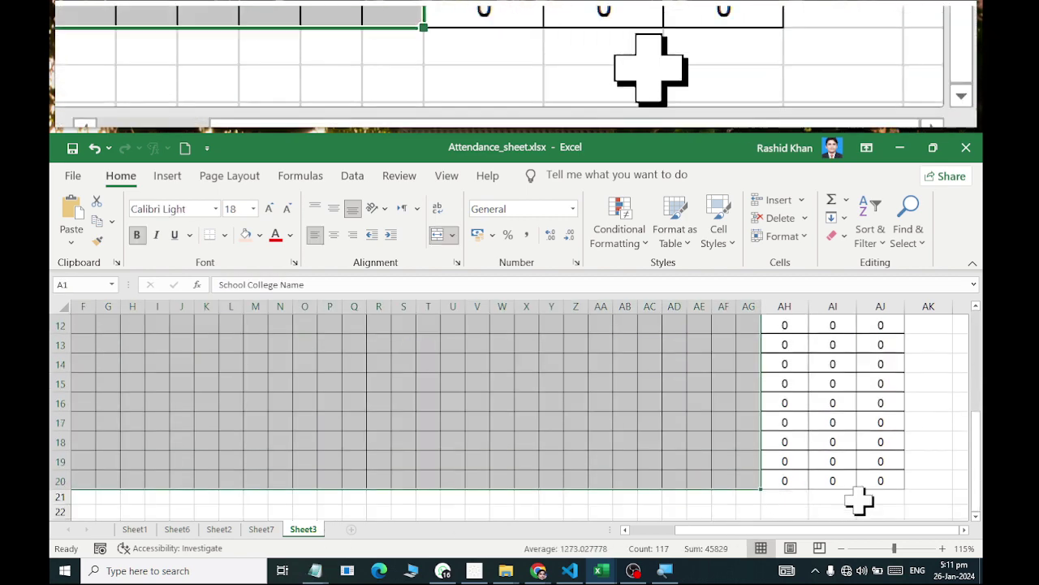
Set A1:AJ20 as the print area and check the print preview.
{"action": "left_click_drag", "start_coordinate": [880, 481], "coordinate": [785, 423]}
{"action": "left_click_drag", "start_coordinate": [622, 361], "coordinate": [312, 182]}
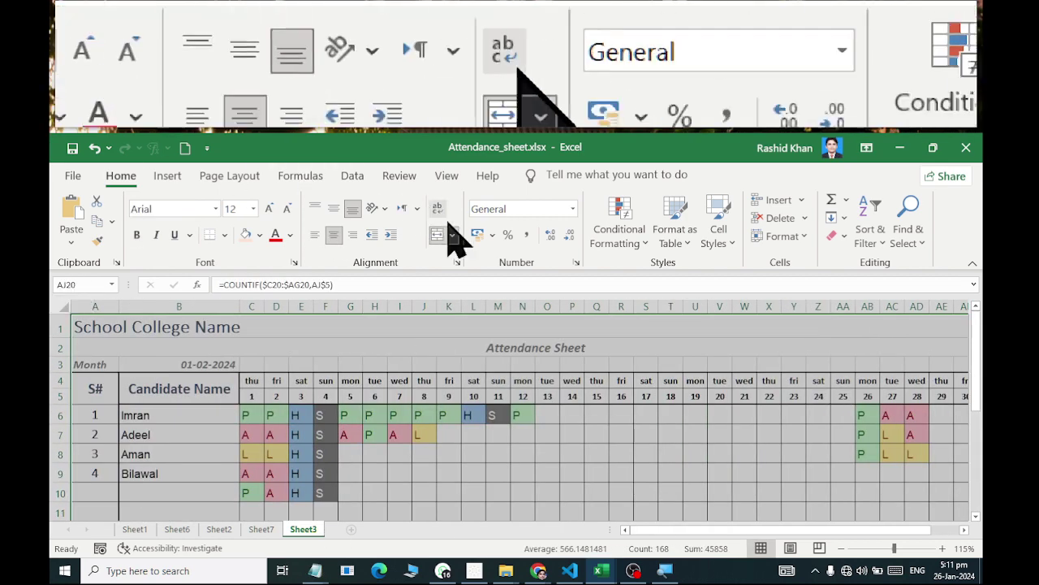
{"action": "left_click", "coordinate": [243, 179]}
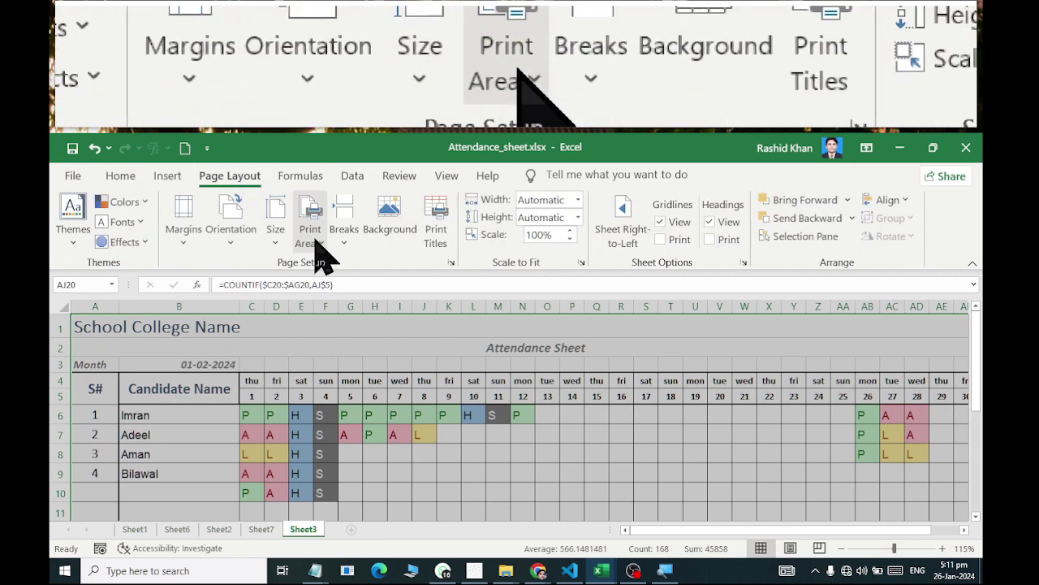
{"action": "left_click", "coordinate": [316, 239]}
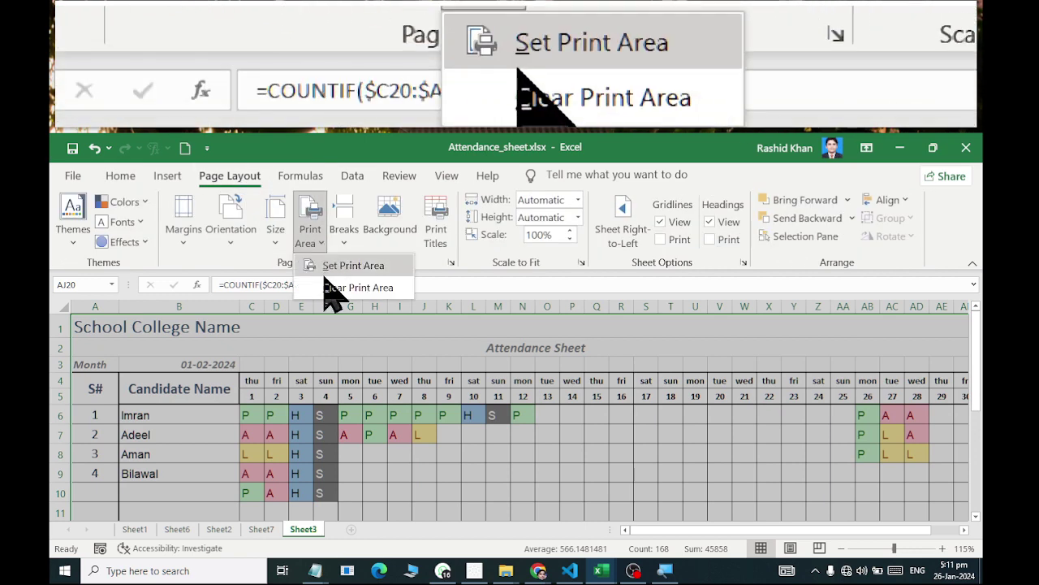
{"action": "left_click", "coordinate": [328, 266]}
{"action": "left_click", "coordinate": [72, 176]}
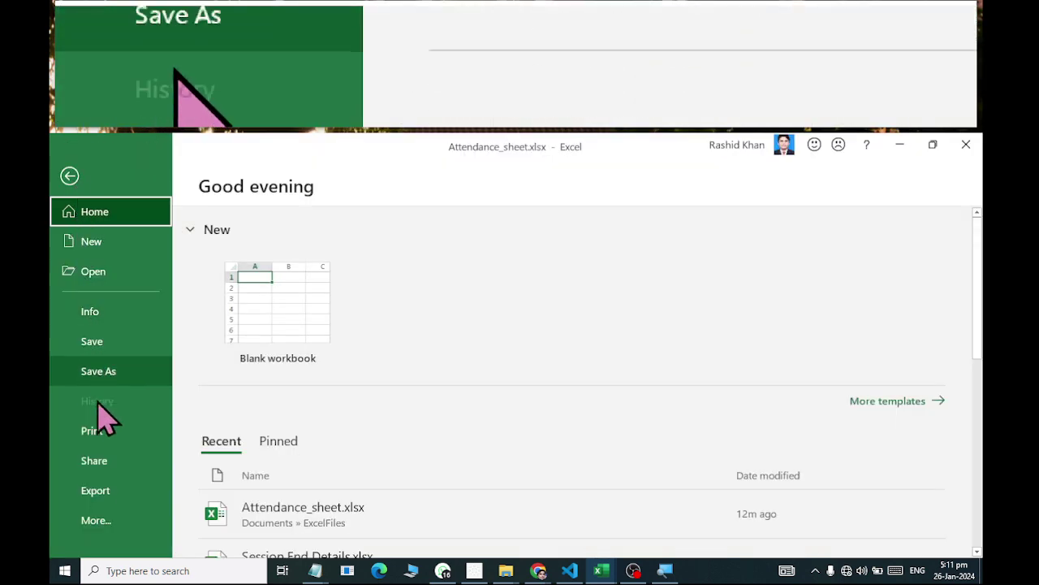
{"action": "left_click", "coordinate": [93, 429]}
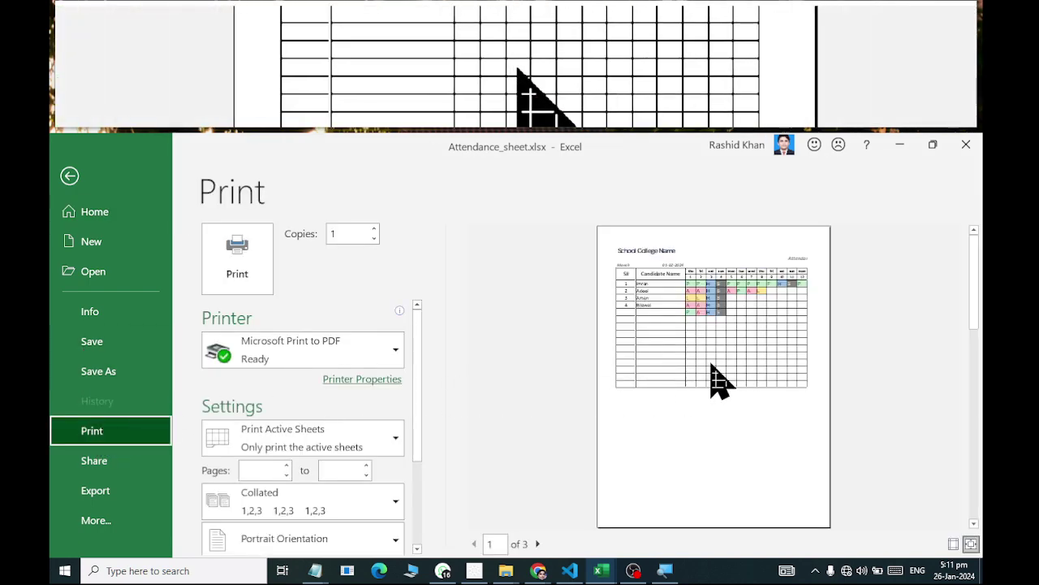
{"action": "key", "text": "Escape"}
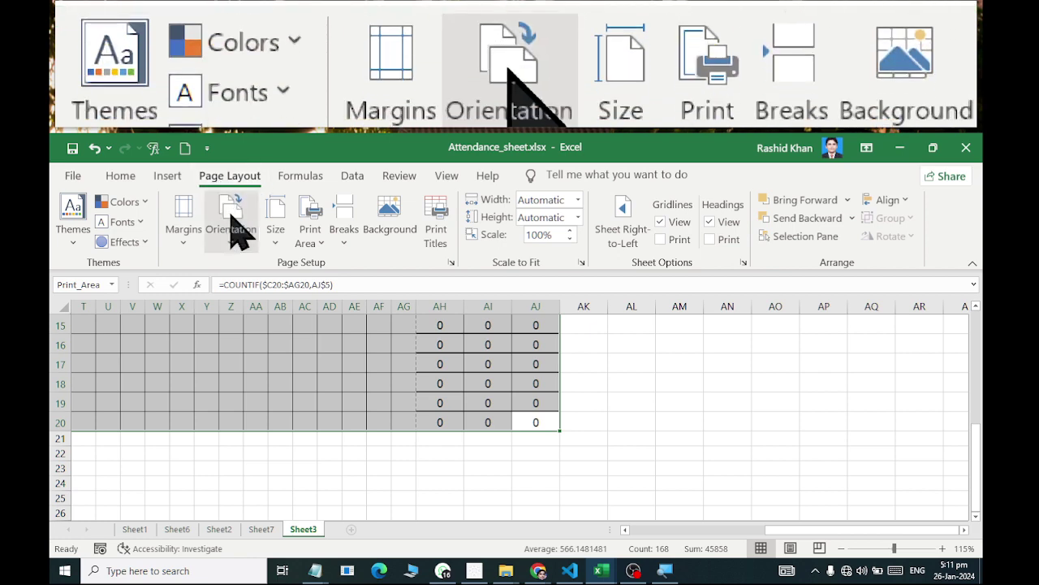
Switch the page to landscape with narrow margins and confirm the preview.
{"action": "left_click", "coordinate": [232, 224]}
{"action": "left_click", "coordinate": [241, 318]}
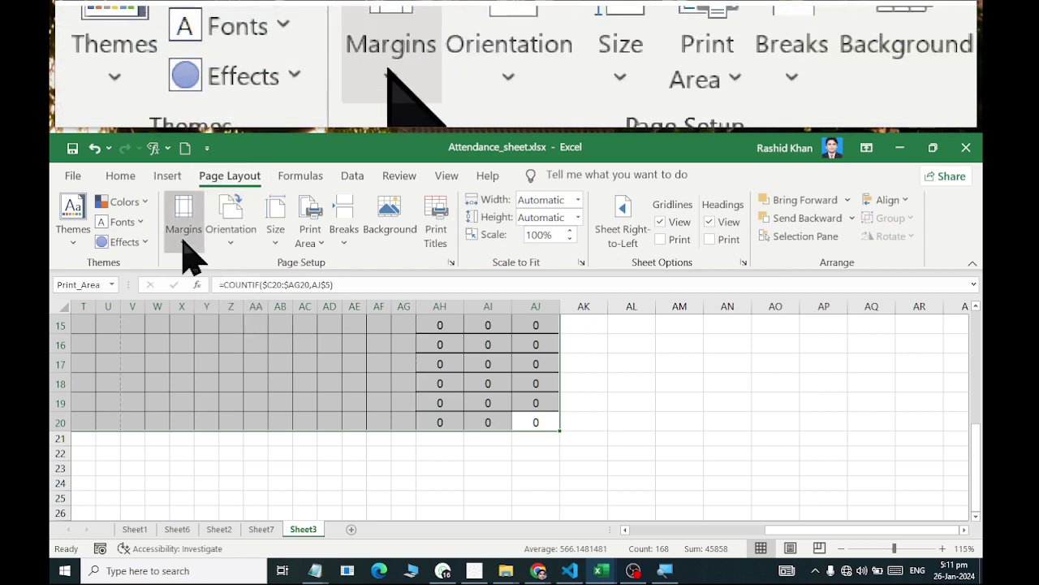
{"action": "left_click", "coordinate": [182, 228]}
{"action": "left_click", "coordinate": [231, 489]}
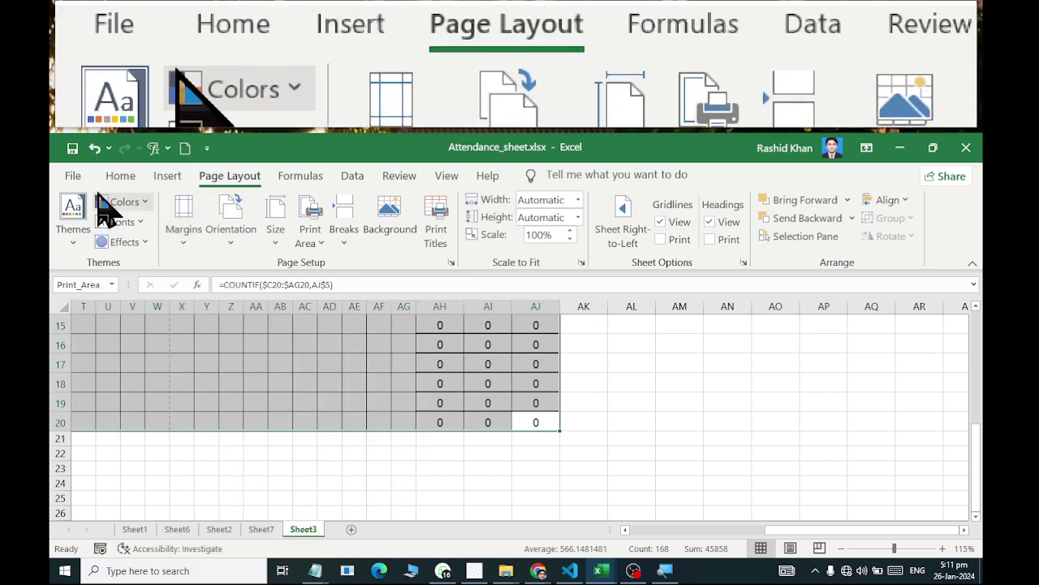
{"action": "left_click", "coordinate": [72, 175]}
{"action": "left_click", "coordinate": [112, 432]}
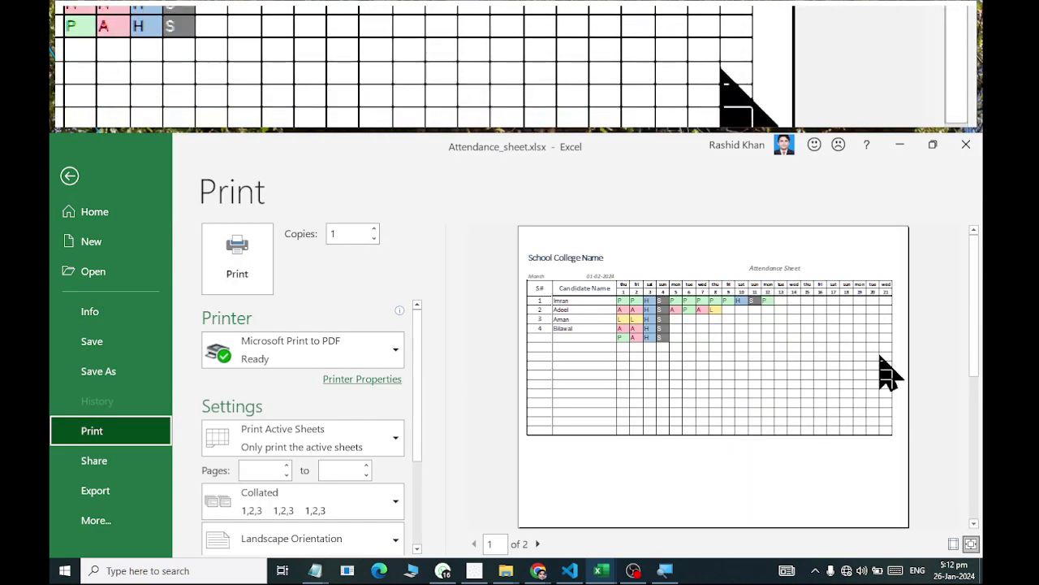
{"action": "key", "text": "Escape"}
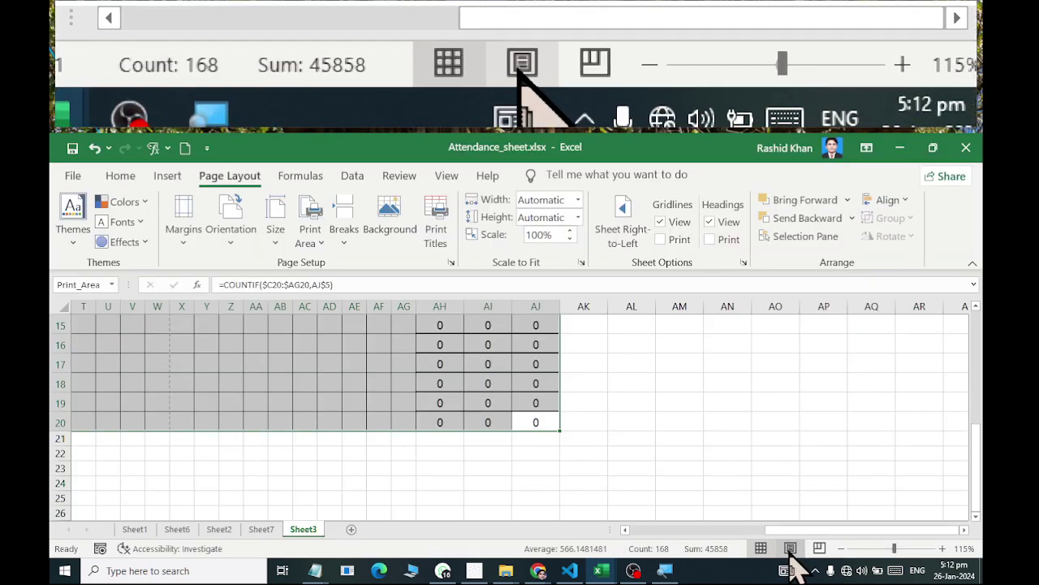
Set custom margins of 0.25 left, right and bottom and 1.25 top, centred horizontally and vertically.
{"action": "left_click", "coordinate": [790, 549]}
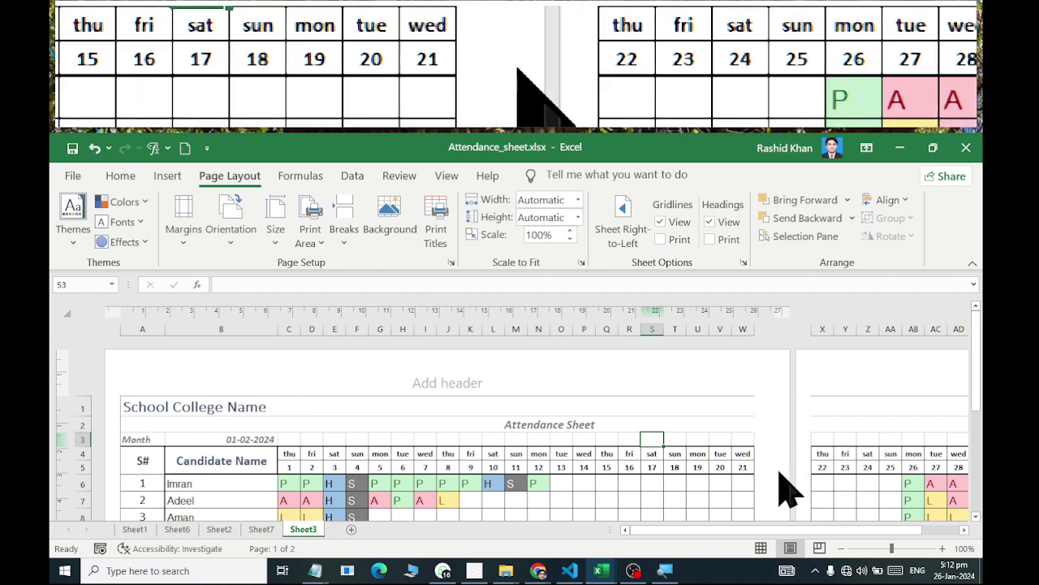
{"action": "left_click", "coordinate": [185, 232]}
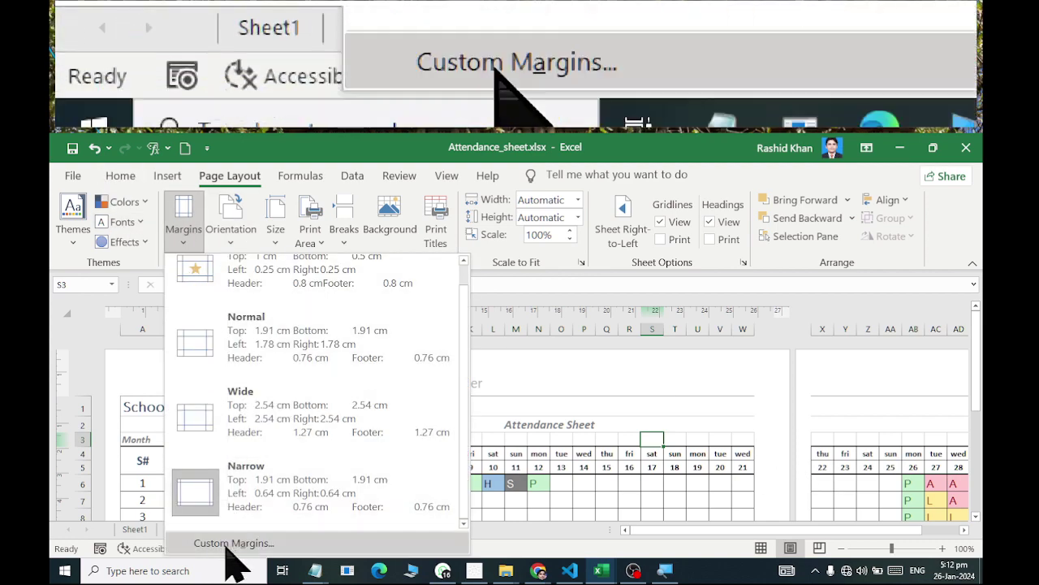
{"action": "left_click", "coordinate": [225, 545]}
{"action": "left_click_drag", "start_coordinate": [426, 257], "coordinate": [360, 256]}
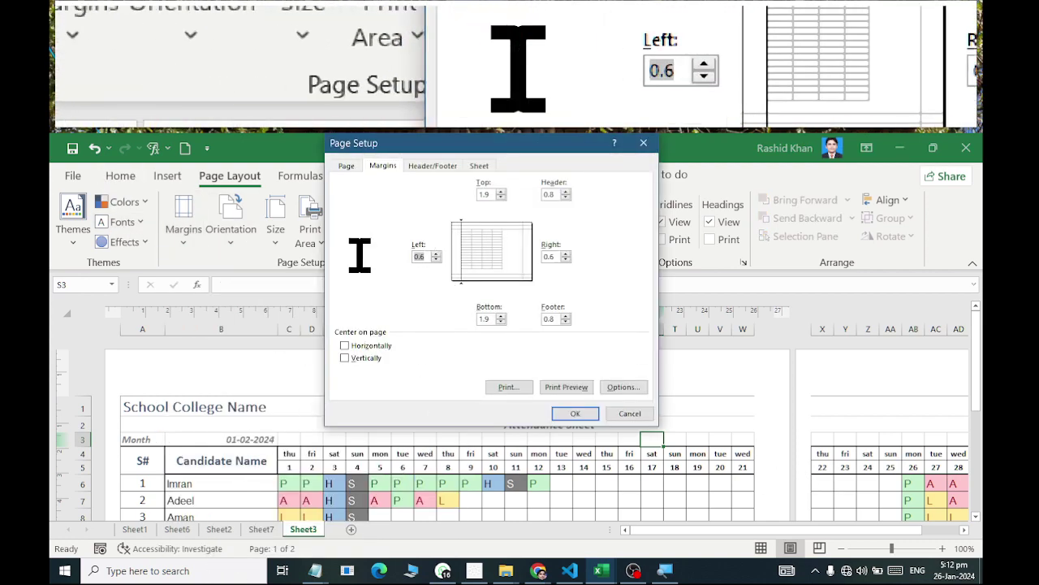
{"action": "type", "text": ".25"}
{"action": "key", "text": "Tab"}
{"action": "type", "text": ".25"}
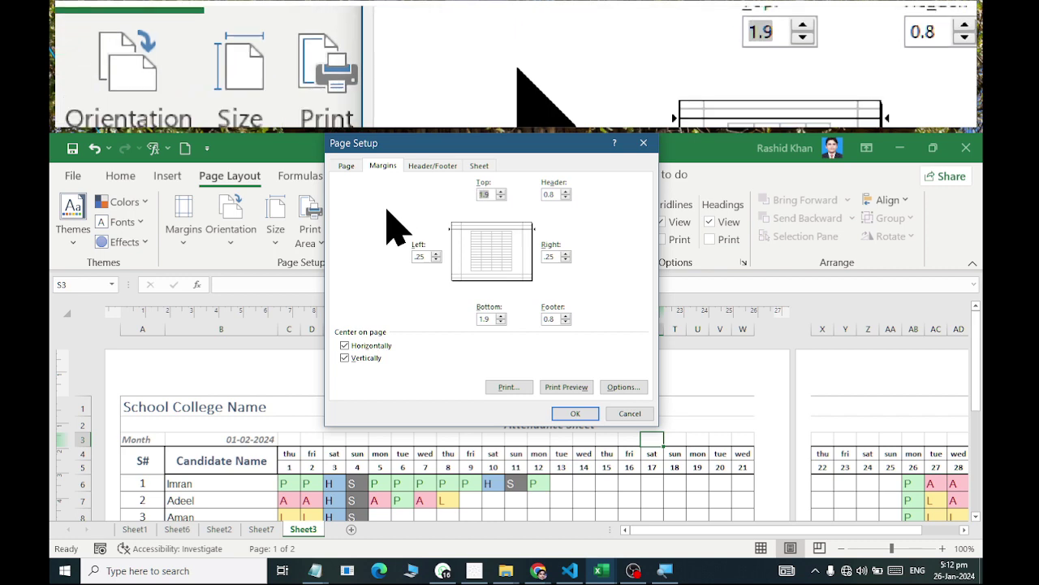
{"action": "type", "text": "1."}
{"action": "key", "text": "Tab"}
{"action": "key", "text": "Tab"}
{"action": "key", "text": "Tab"}
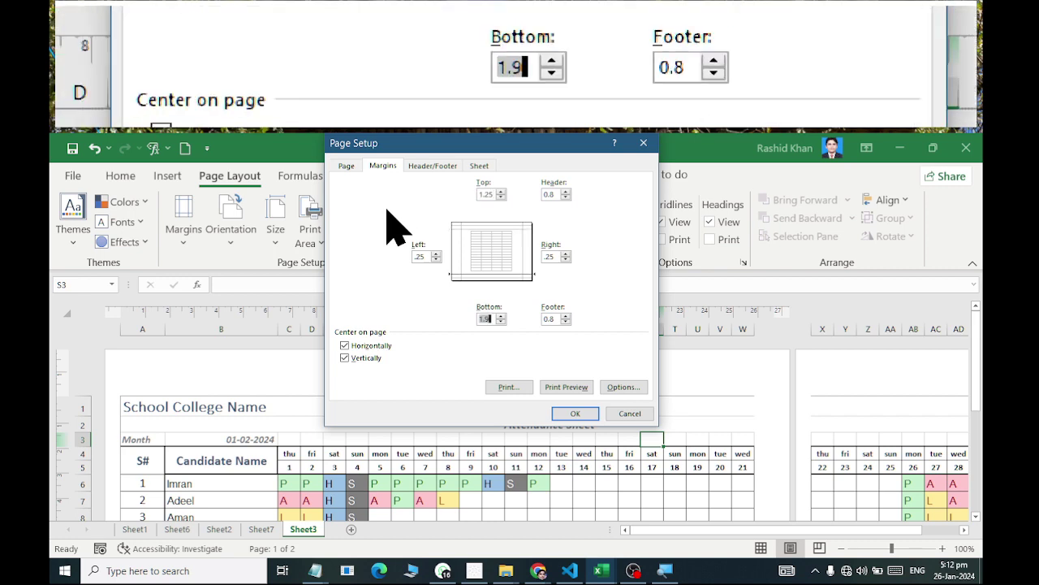
{"action": "type", "text": ".25"}
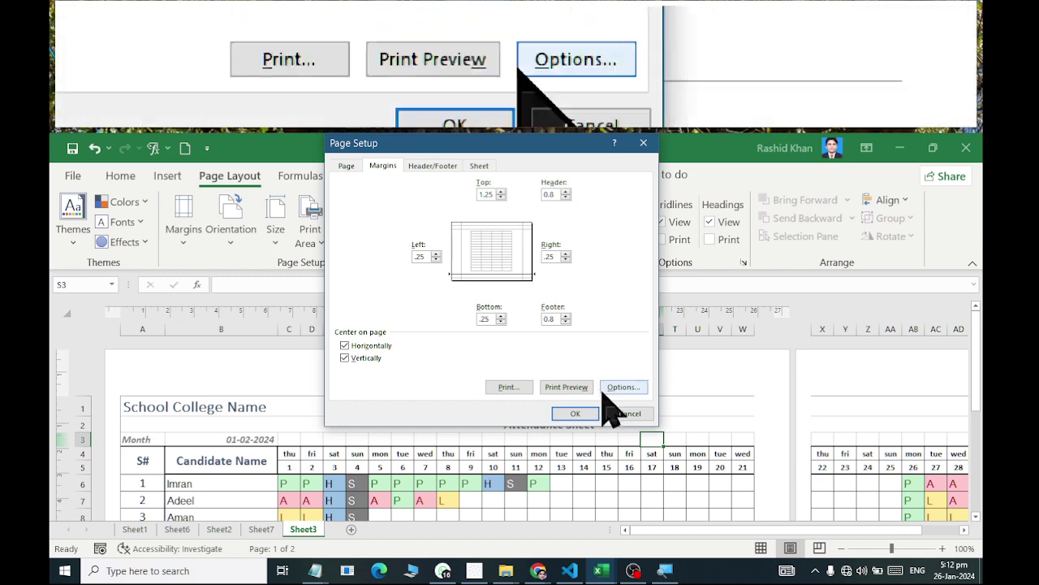
{"action": "left_click", "coordinate": [581, 414]}
Reduce the print scale step by step from 100% to 70%.
{"action": "left_click_drag", "start_coordinate": [868, 451], "coordinate": [861, 467]}
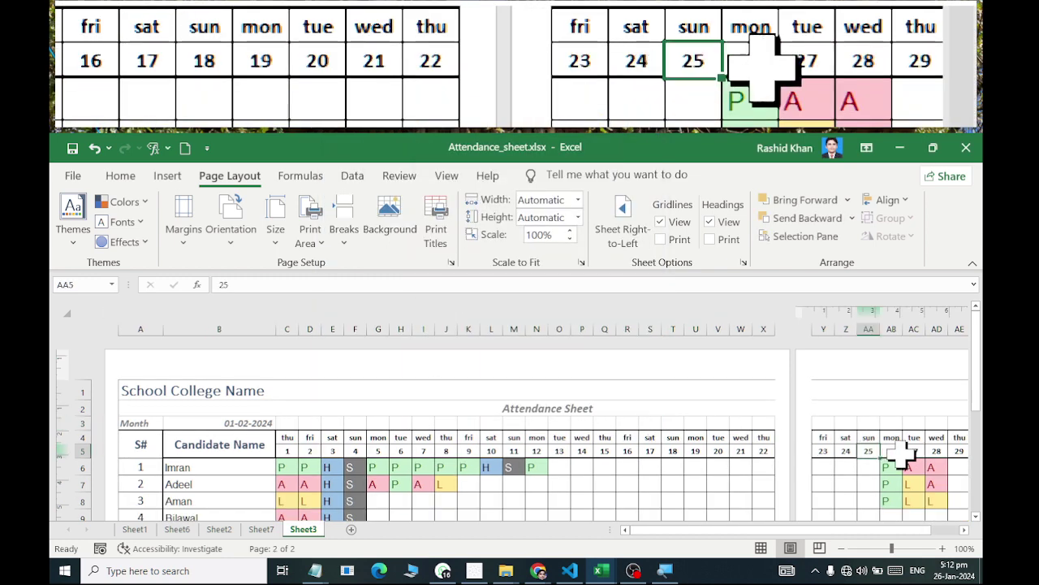
{"action": "left_click", "coordinate": [570, 238]}
{"action": "left_click", "coordinate": [571, 239]}
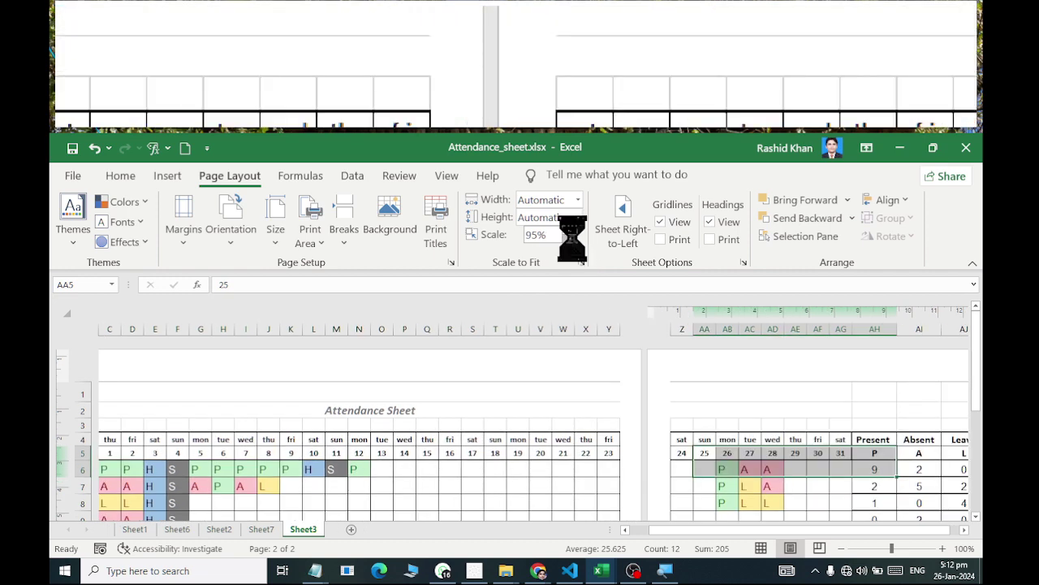
{"action": "left_click", "coordinate": [572, 239]}
{"action": "left_click", "coordinate": [572, 239]}
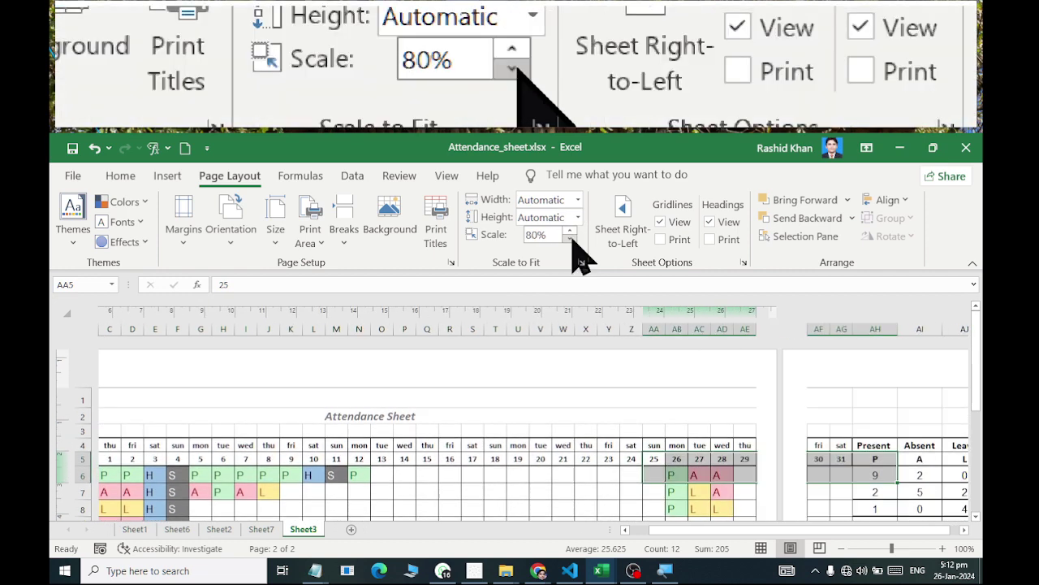
{"action": "left_click", "coordinate": [572, 238]}
{"action": "left_click", "coordinate": [572, 239]}
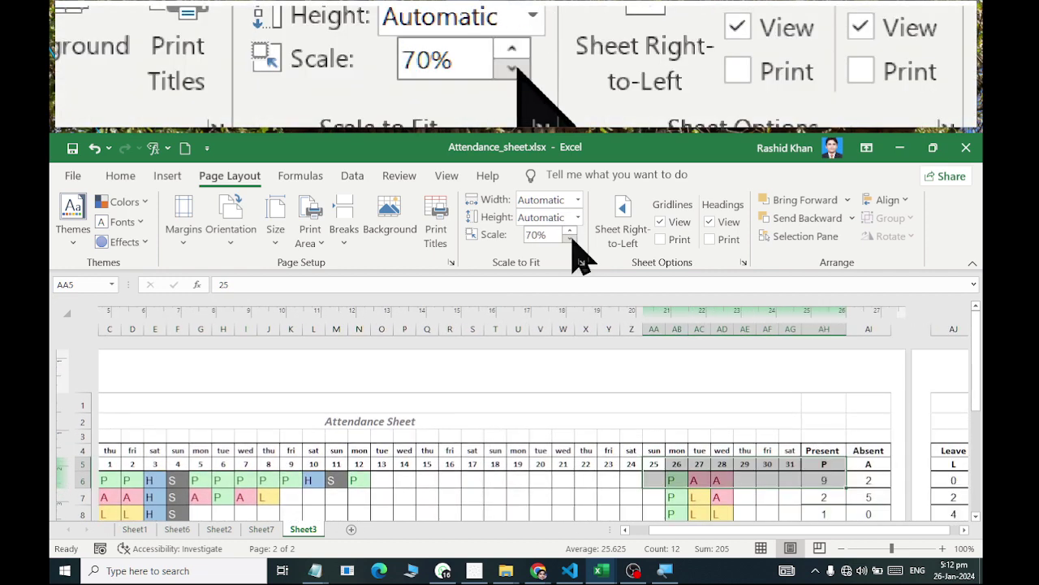
{"action": "left_click_drag", "start_coordinate": [540, 482], "coordinate": [61, 469]}
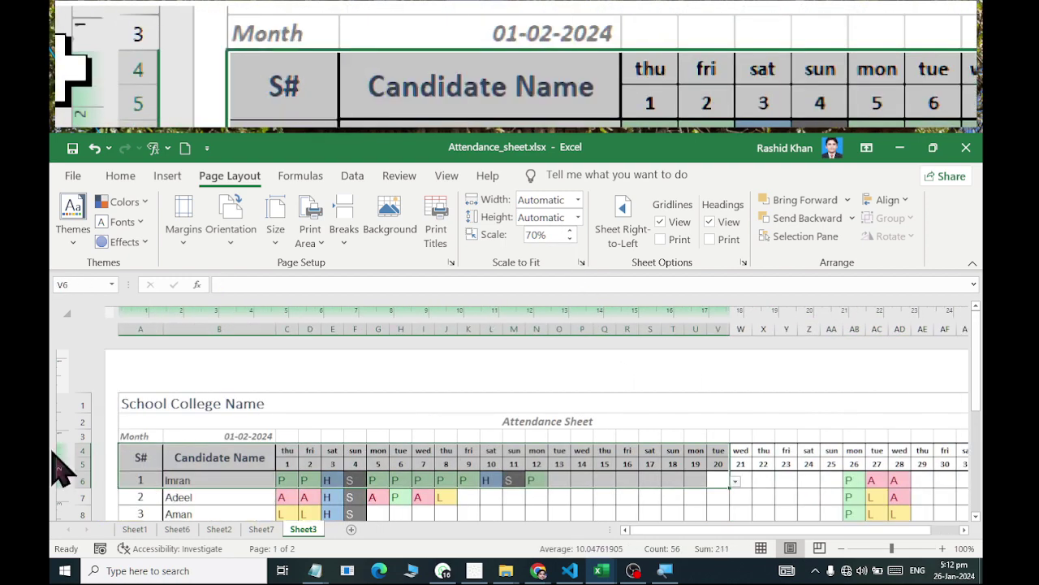
{"action": "left_click", "coordinate": [220, 454]}
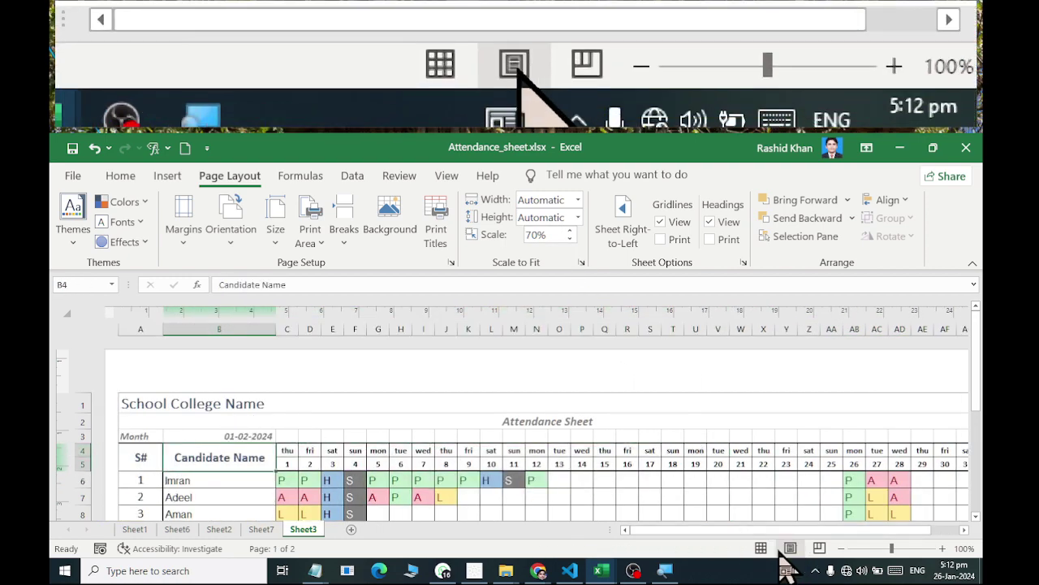
Set the Present, Absent and Leave columns AH:AJ to width 6.
{"action": "left_click", "coordinate": [760, 548]}
{"action": "left_click_drag", "start_coordinate": [689, 473], "coordinate": [869, 459]}
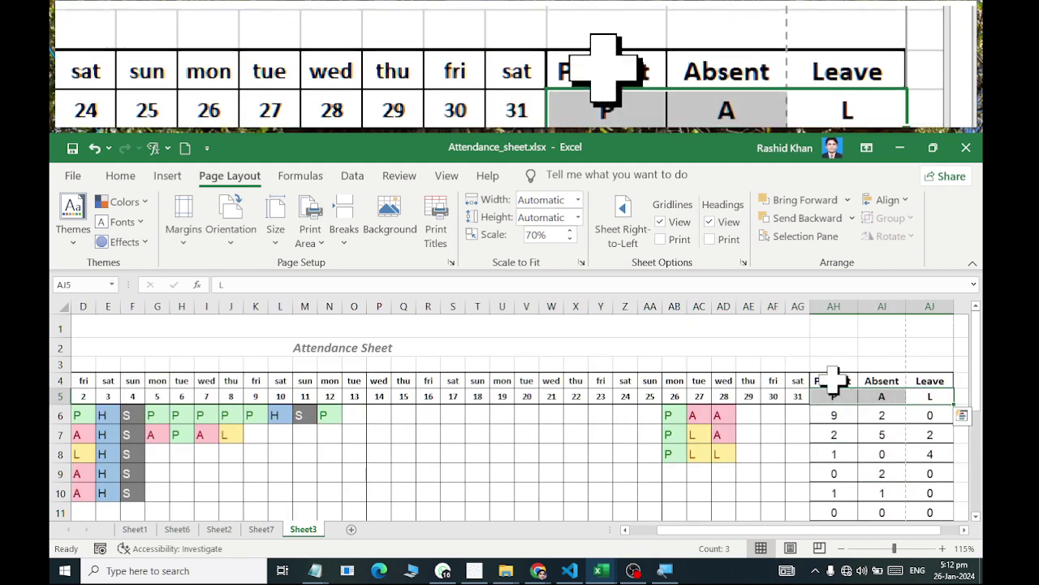
{"action": "mouse_move", "coordinate": [833, 380]}
{"action": "left_mouse_down"}
{"action": "mouse_move", "coordinate": [945, 543]}
{"action": "mouse_move", "coordinate": [928, 479]}
{"action": "left_mouse_up"}
{"action": "left_click", "coordinate": [120, 175]}
{"action": "left_click", "coordinate": [782, 236]}
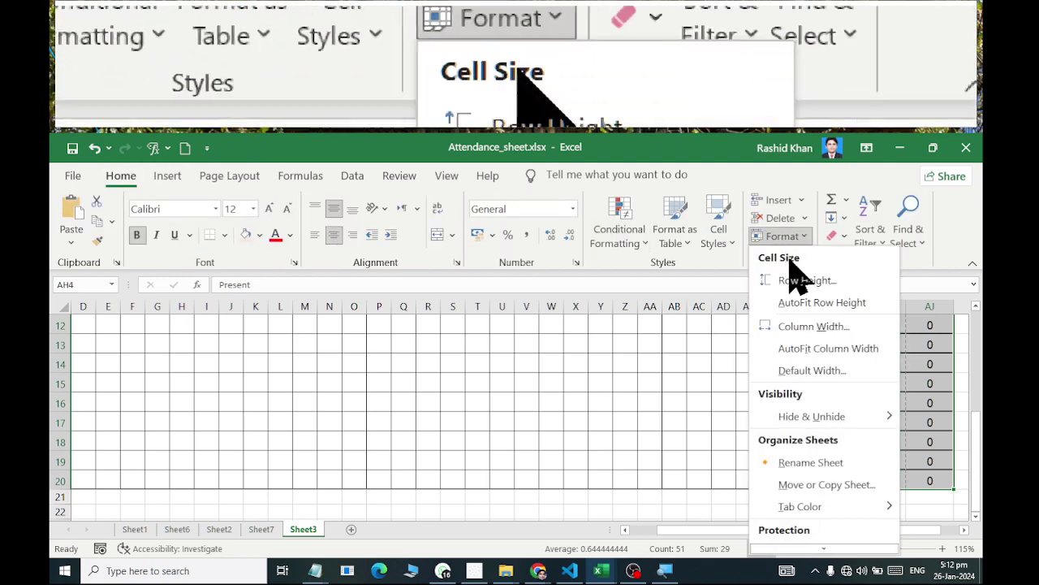
{"action": "left_click", "coordinate": [812, 326]}
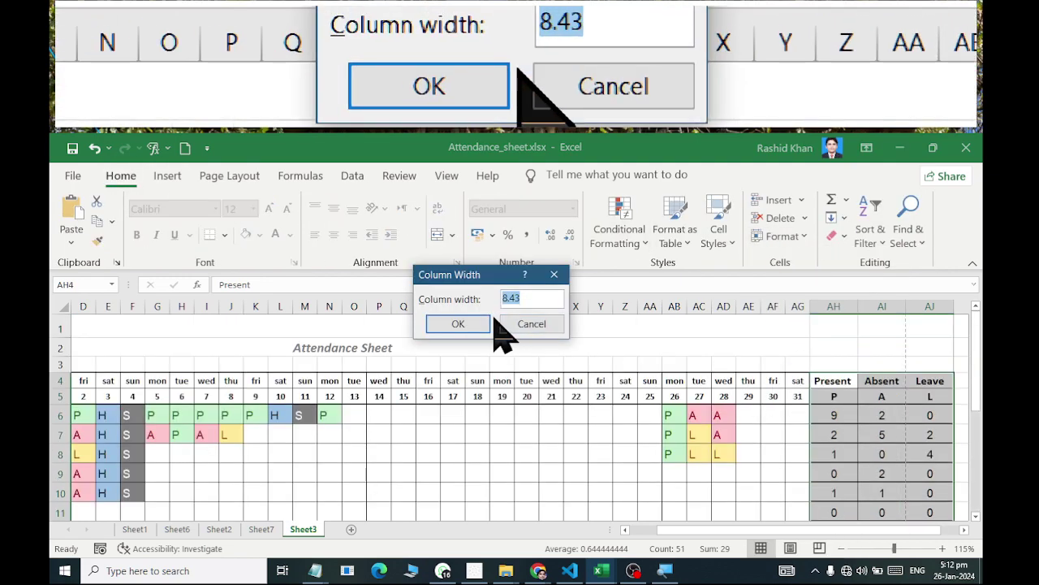
{"action": "left_click", "coordinate": [458, 323]}
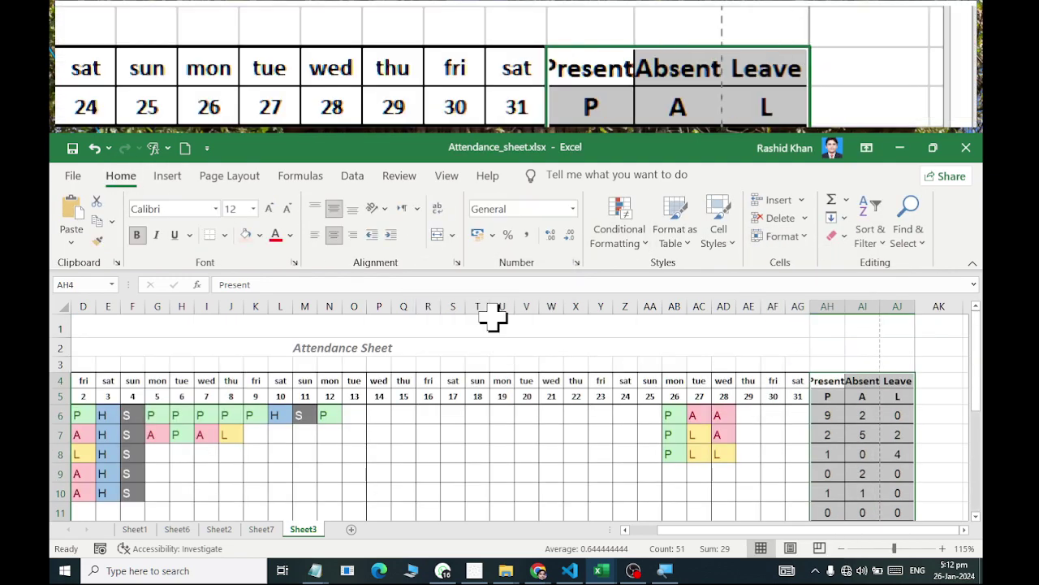
{"action": "left_click", "coordinate": [746, 459]}
Drag column A narrower and switch to Page Layout view.
{"action": "left_click_drag", "start_coordinate": [794, 387], "coordinate": [251, 387]}
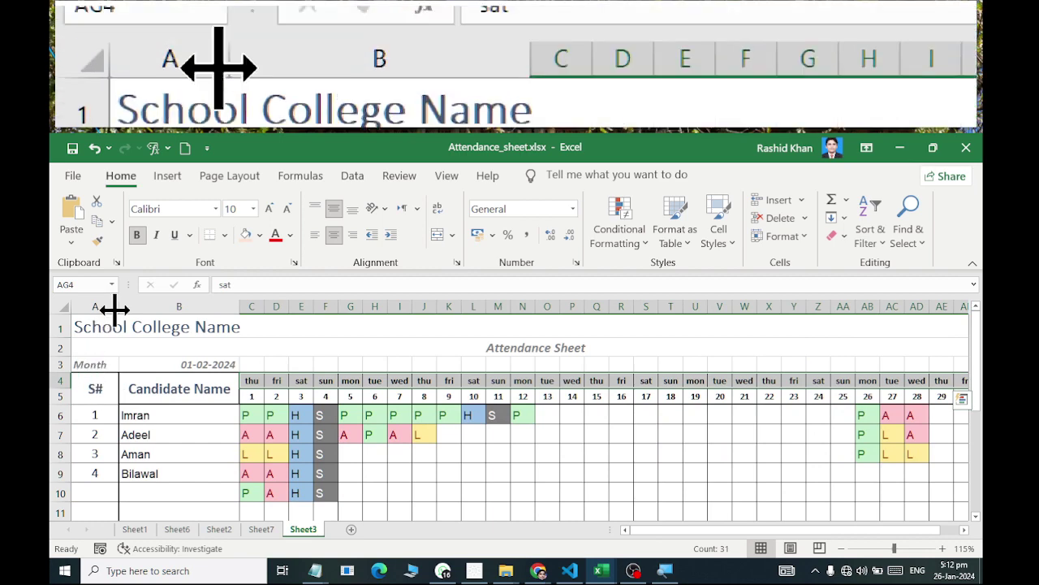
{"action": "left_click_drag", "start_coordinate": [114, 309], "coordinate": [103, 307]}
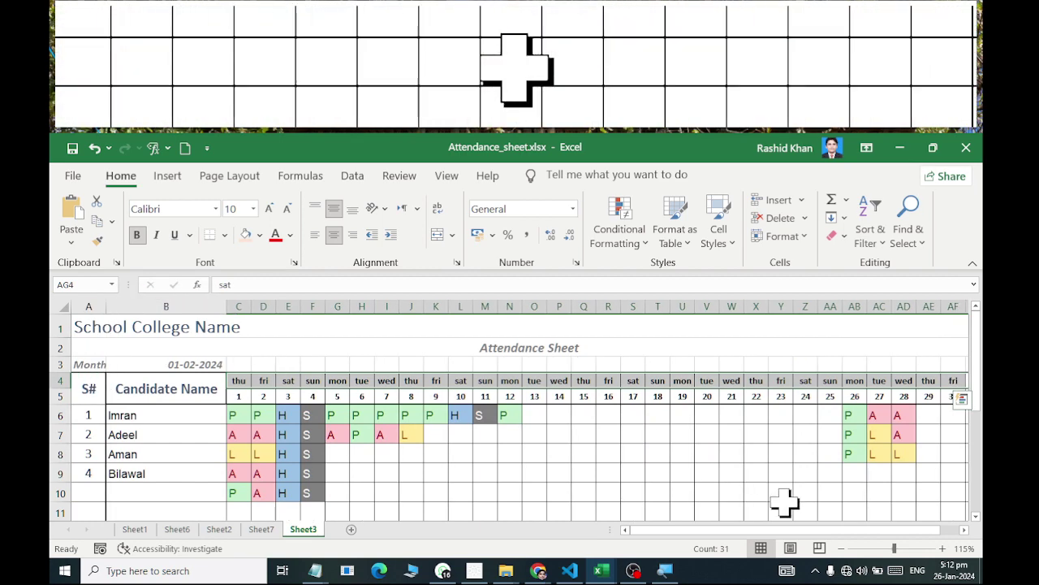
{"action": "left_click", "coordinate": [791, 548]}
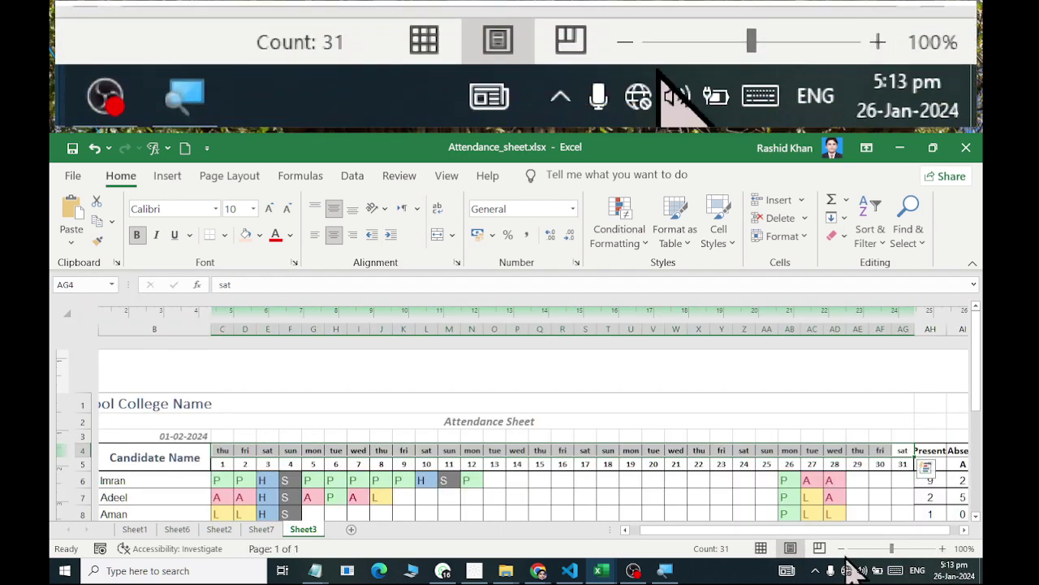
Zoom the page view out to 80% and preview the single-page printout.
{"action": "left_click", "coordinate": [842, 548]}
{"action": "left_click", "coordinate": [842, 549]}
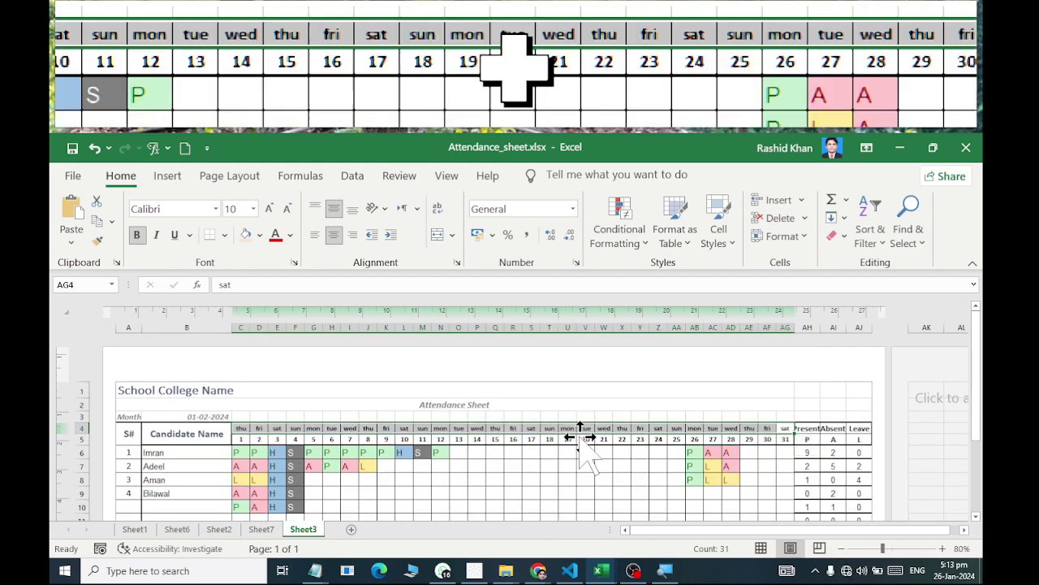
{"action": "scroll", "coordinate": [579, 439], "scroll_direction": "down", "scroll_amount": 2}
{"action": "key", "text": "ctrl+p"}
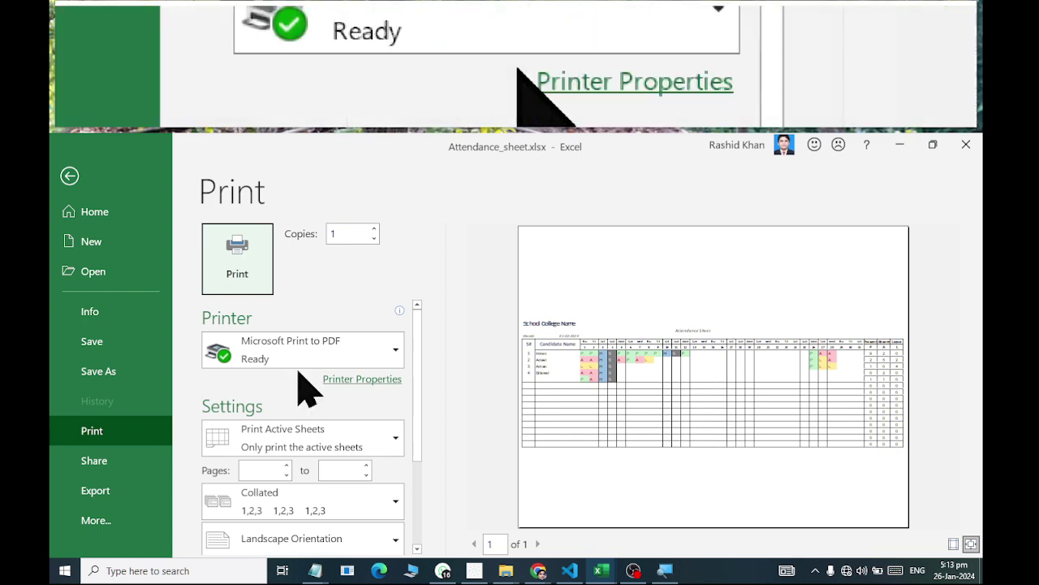
{"action": "key", "text": "Escape"}
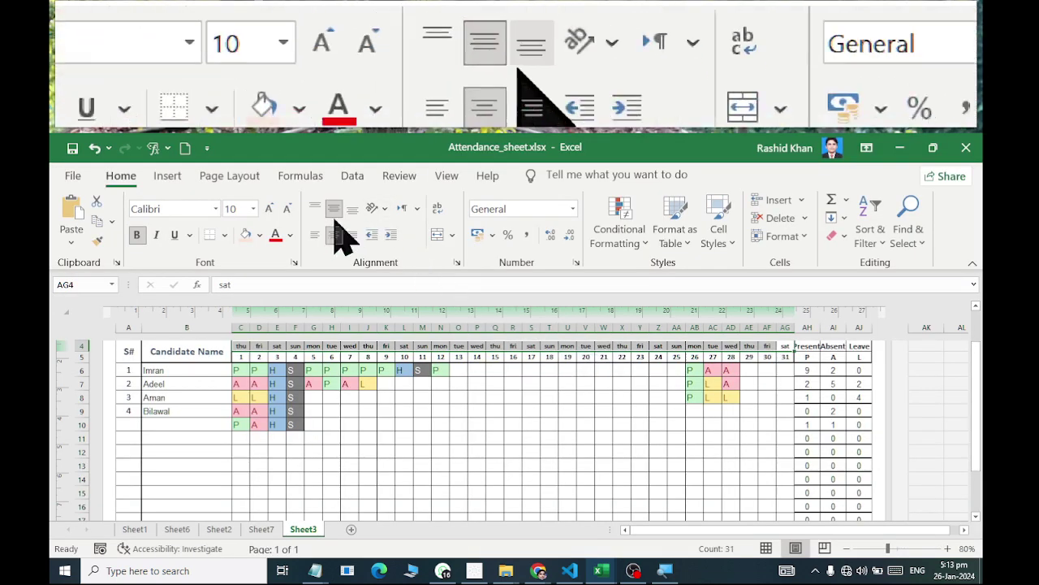
Reconfirm the custom margins with centring both ways, then re-check the print preview.
{"action": "left_click", "coordinate": [229, 175]}
{"action": "left_click", "coordinate": [185, 221]}
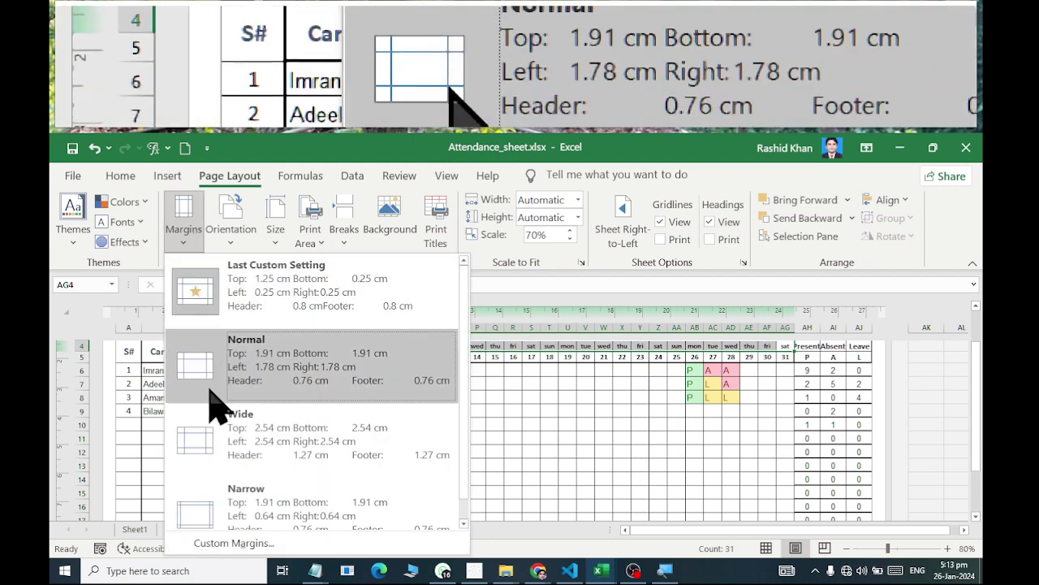
{"action": "left_click", "coordinate": [234, 542]}
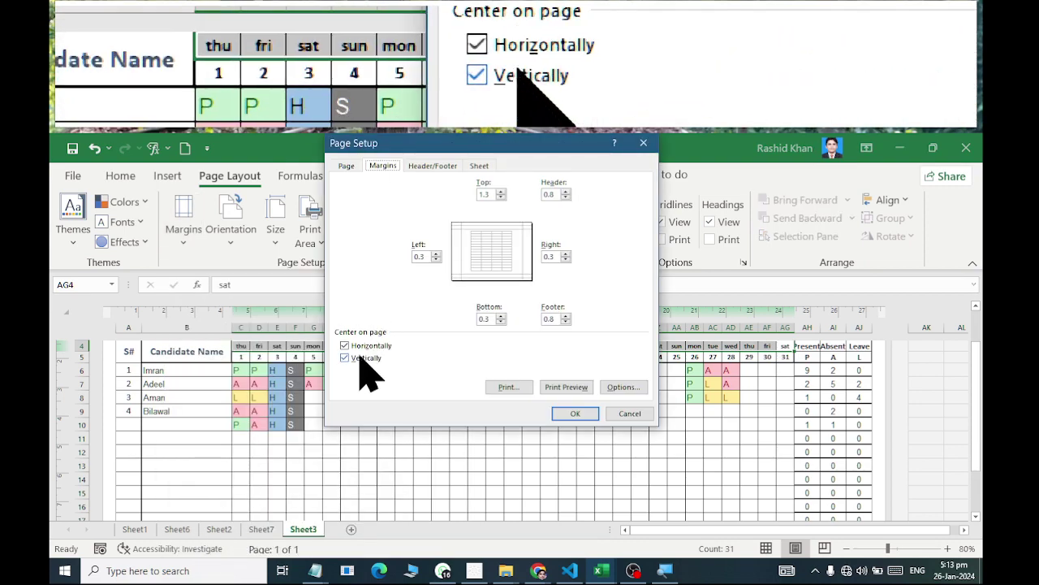
{"action": "left_click", "coordinate": [575, 413]}
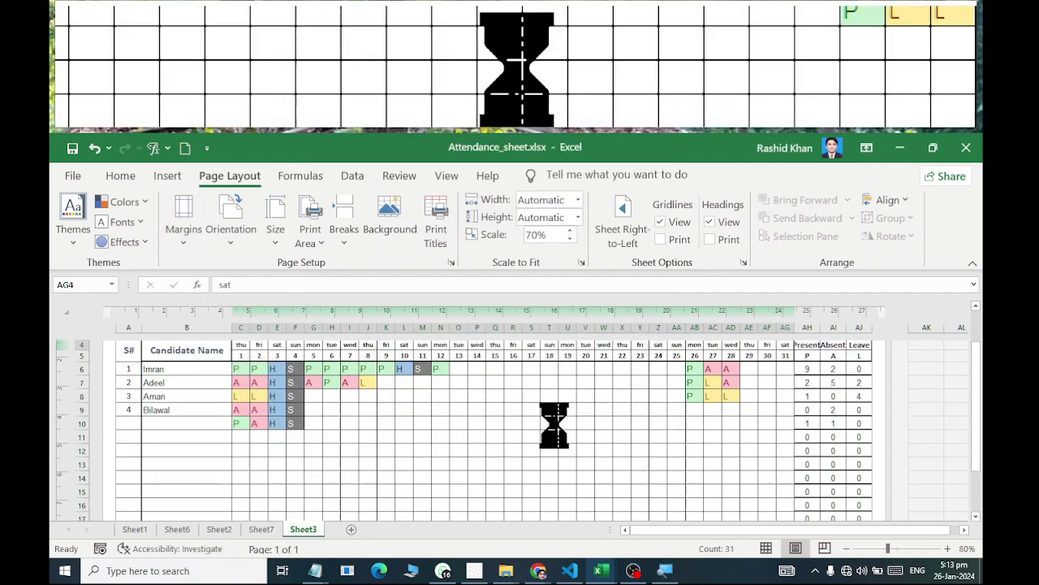
{"action": "key", "text": "ctrl+p"}
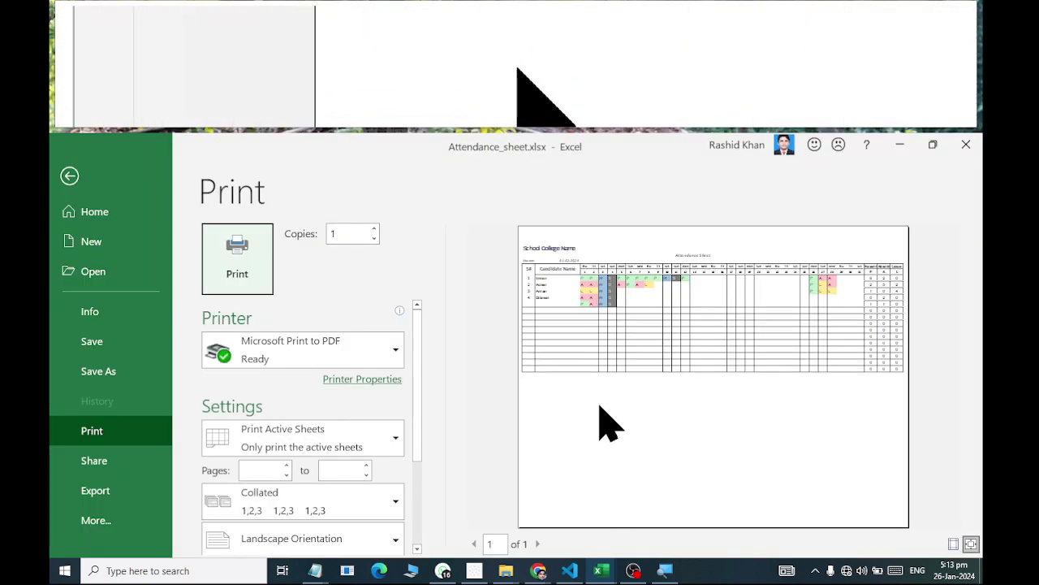
{"action": "key", "text": "Escape"}
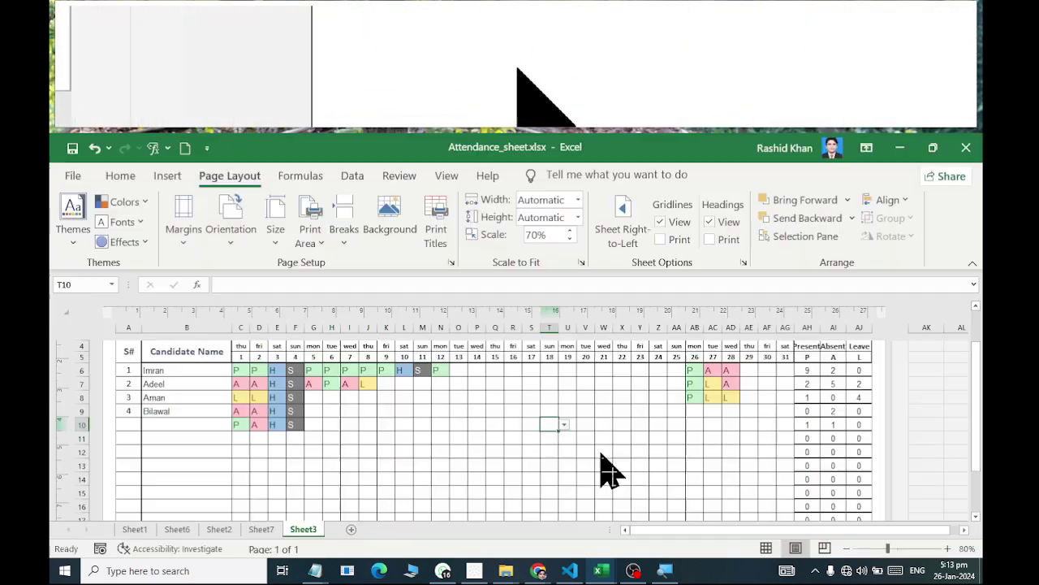